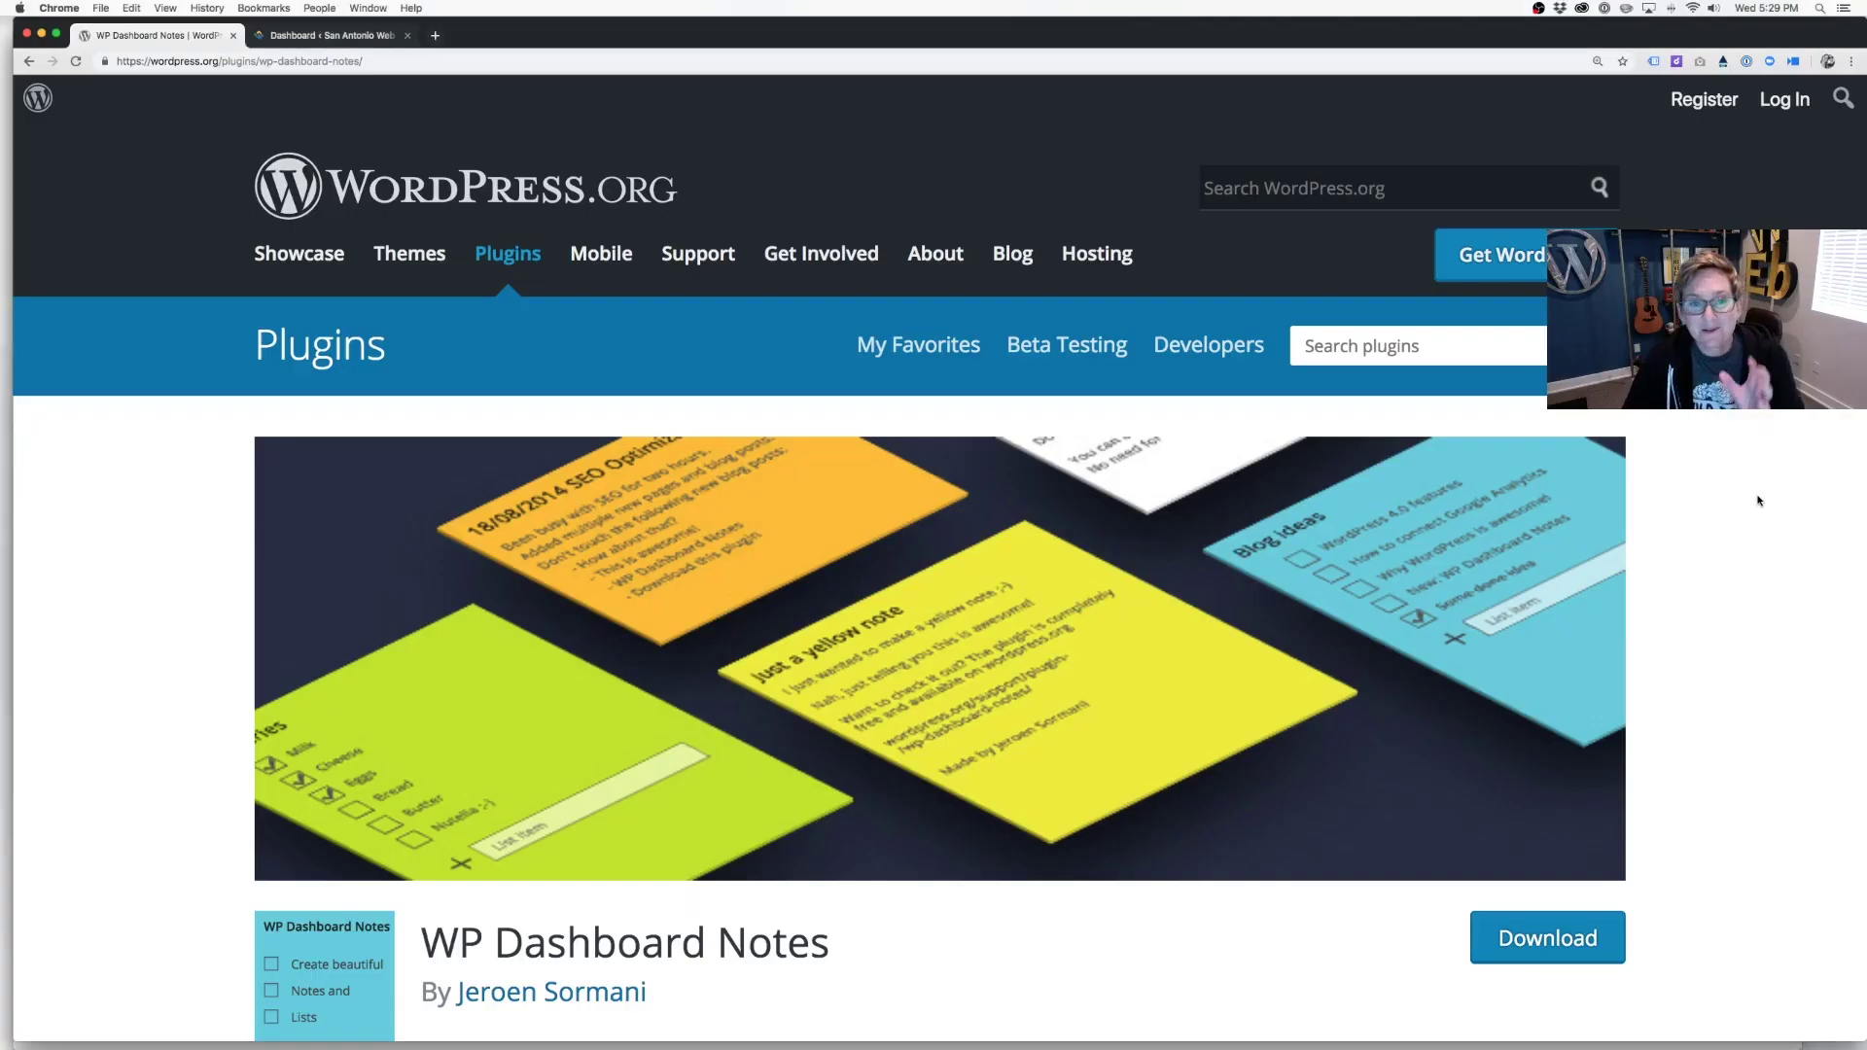
{"action": "scroll", "coordinate": [1711, 481], "scroll_direction": "down", "scroll_amount": 3}
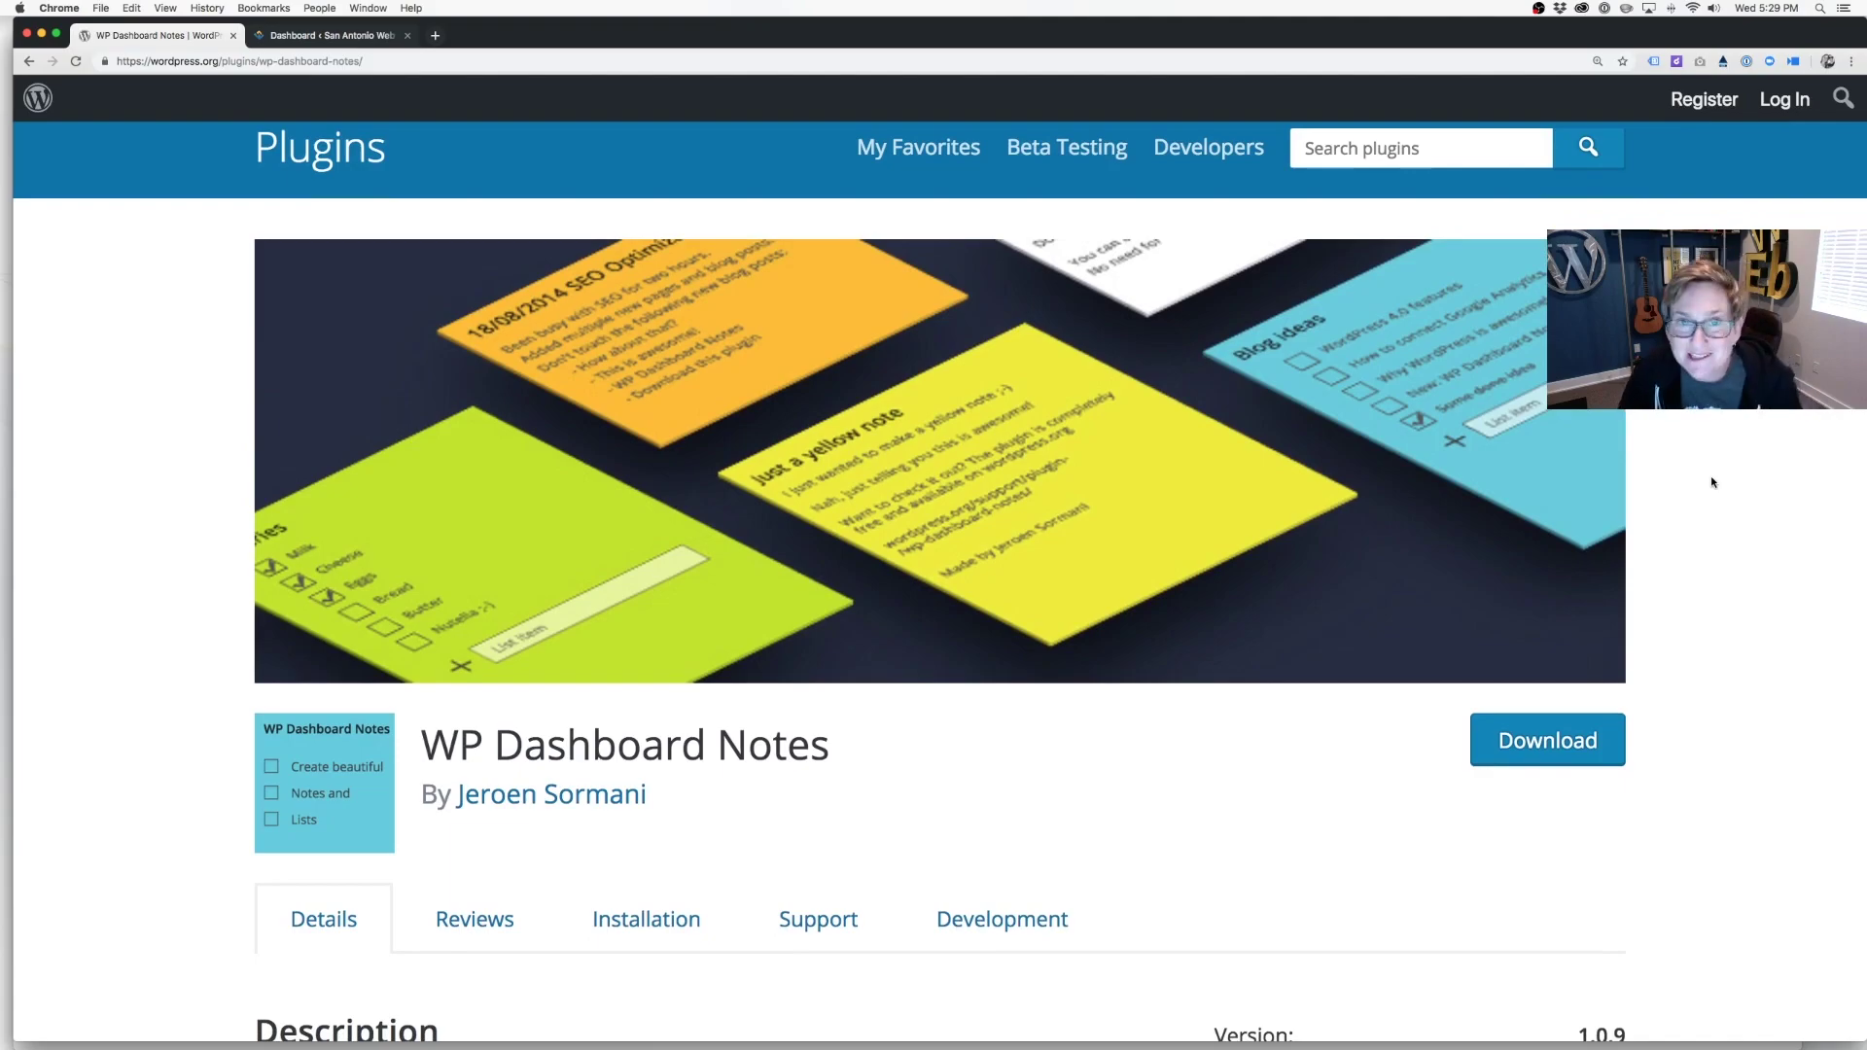
{"action": "scroll", "coordinate": [1711, 481], "scroll_direction": "down", "scroll_amount": 3}
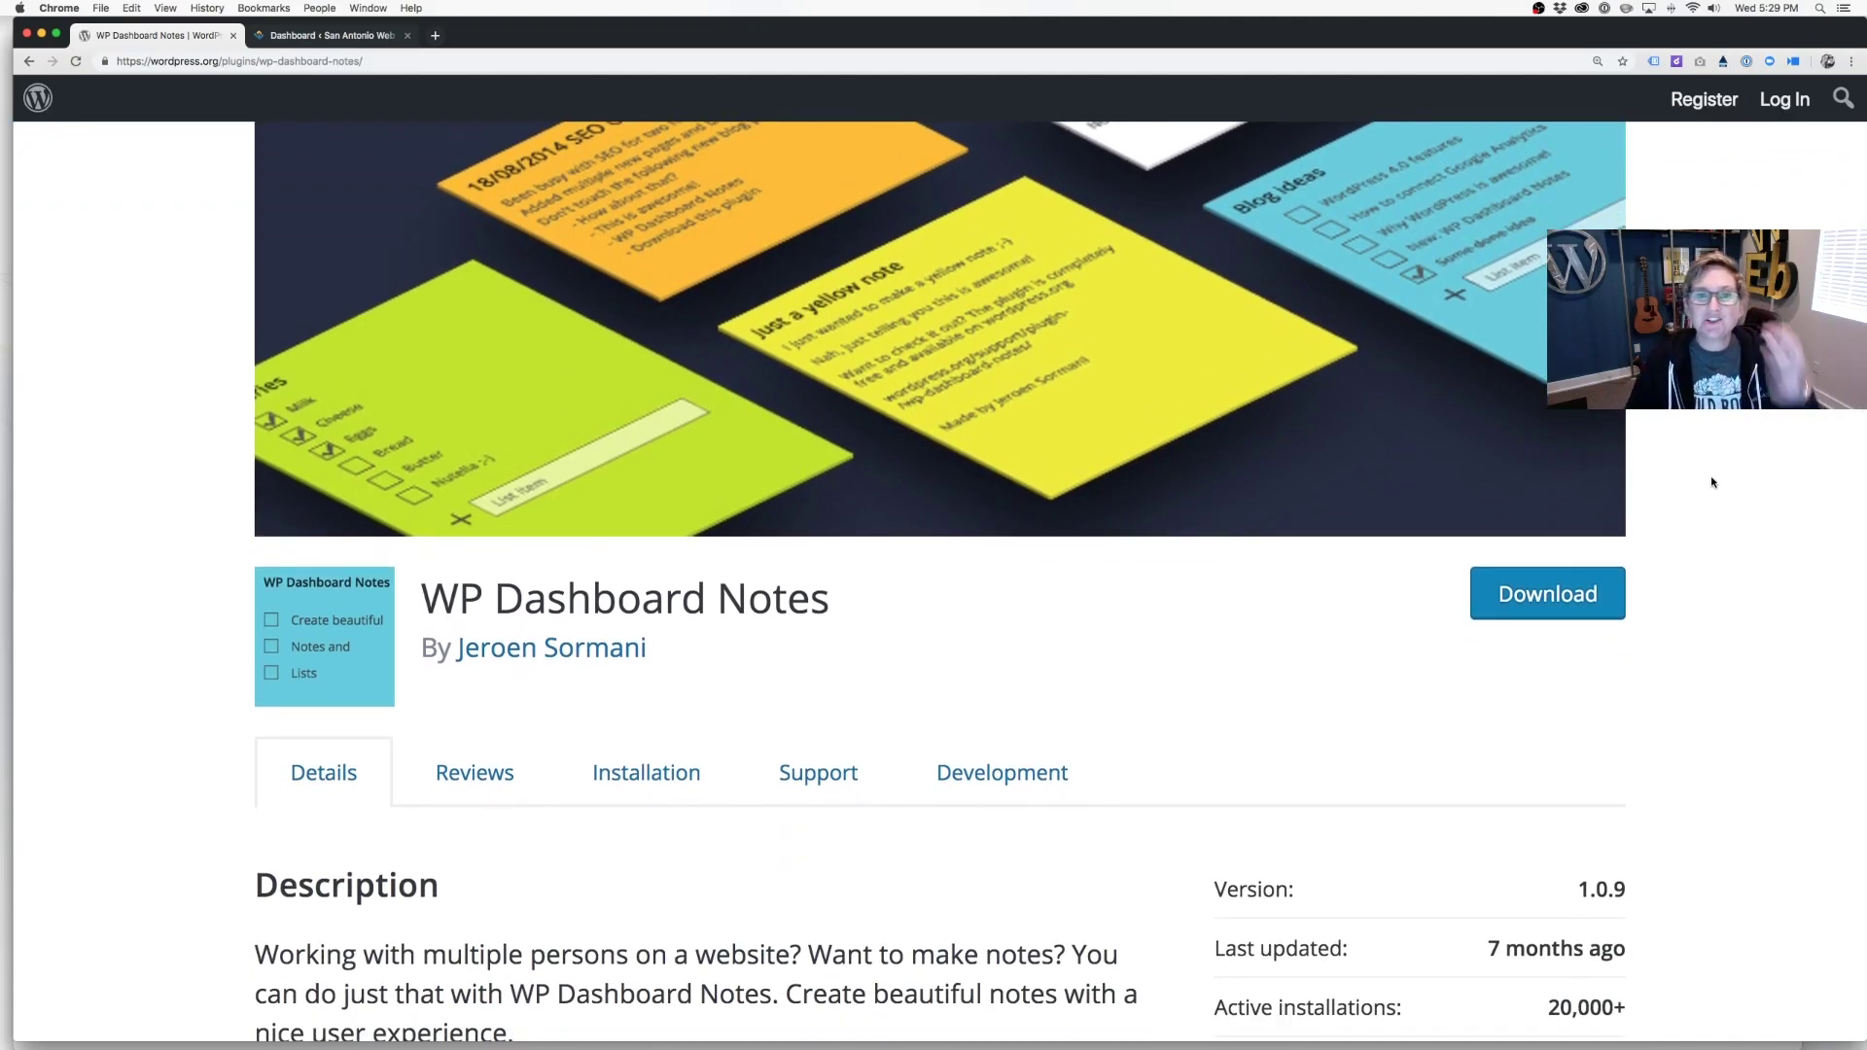
Go from the site's admin Dashboard to the Plugins > Add New page.
{"action": "left_click", "coordinate": [310, 37]}
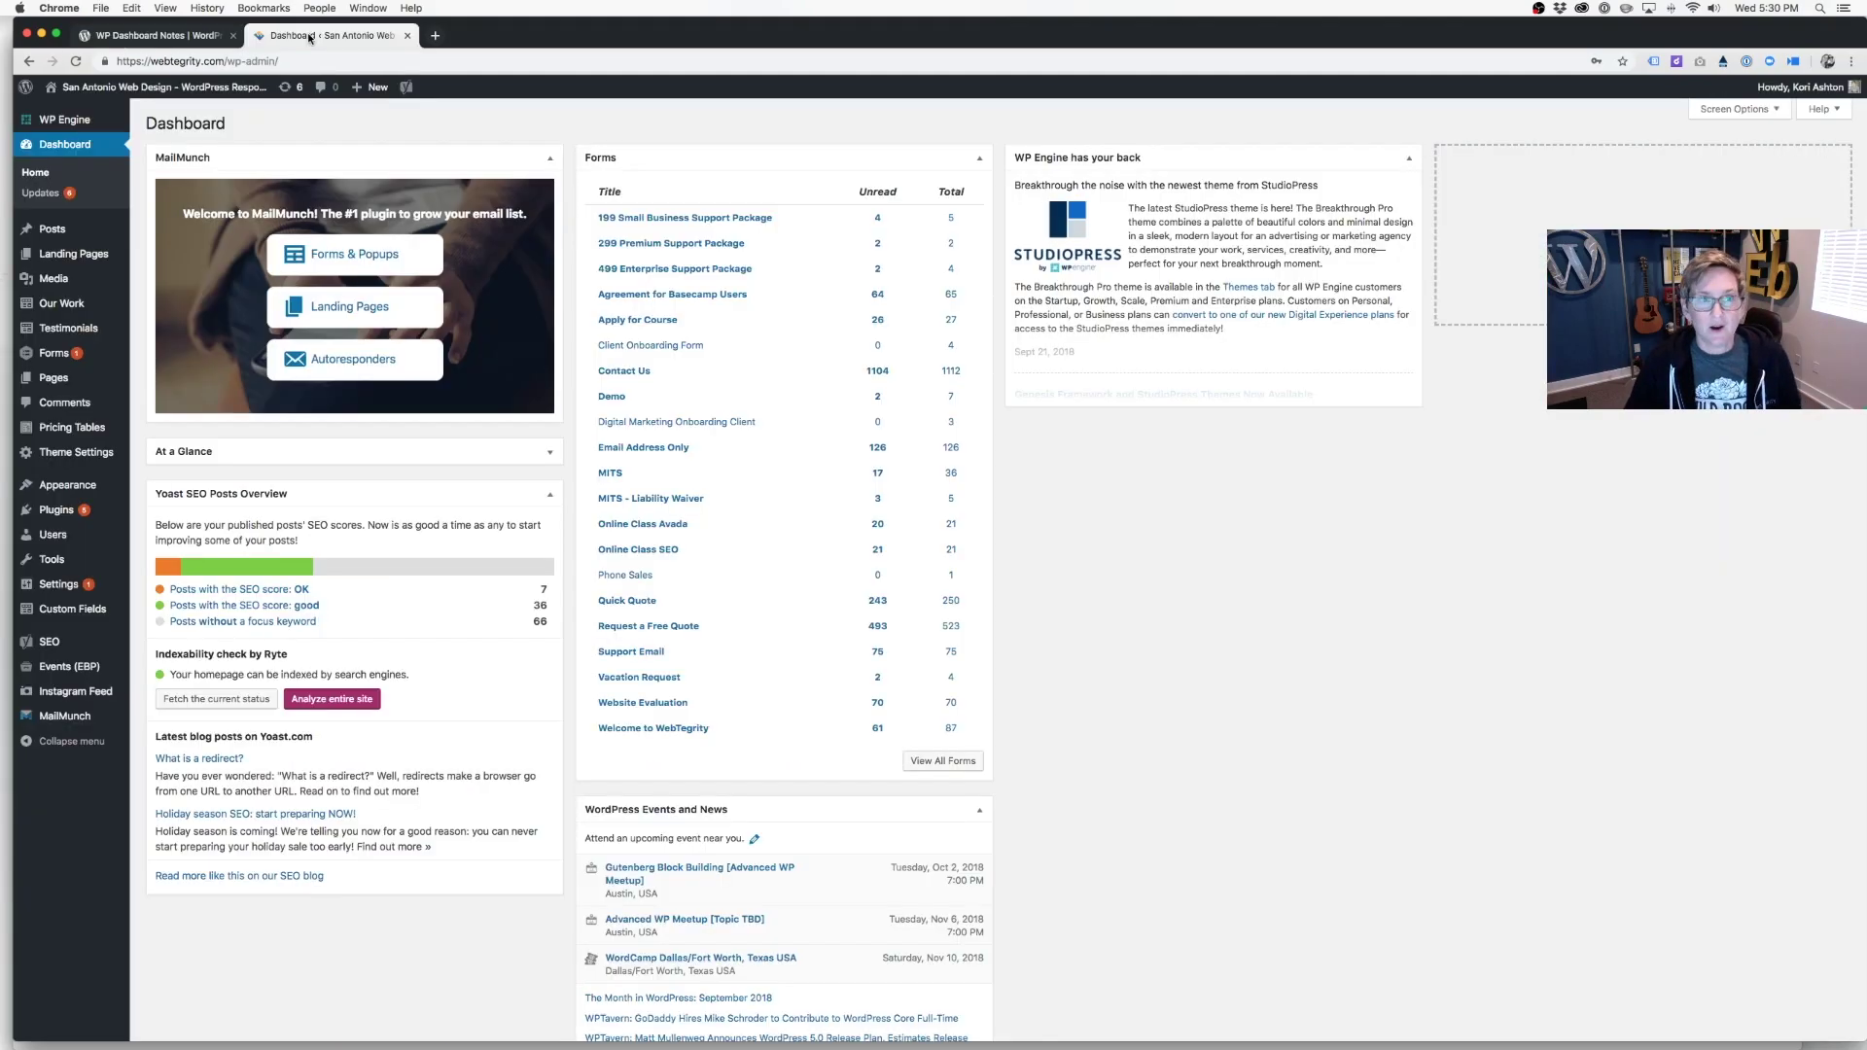
{"action": "mouse_move", "coordinate": [56, 510]}
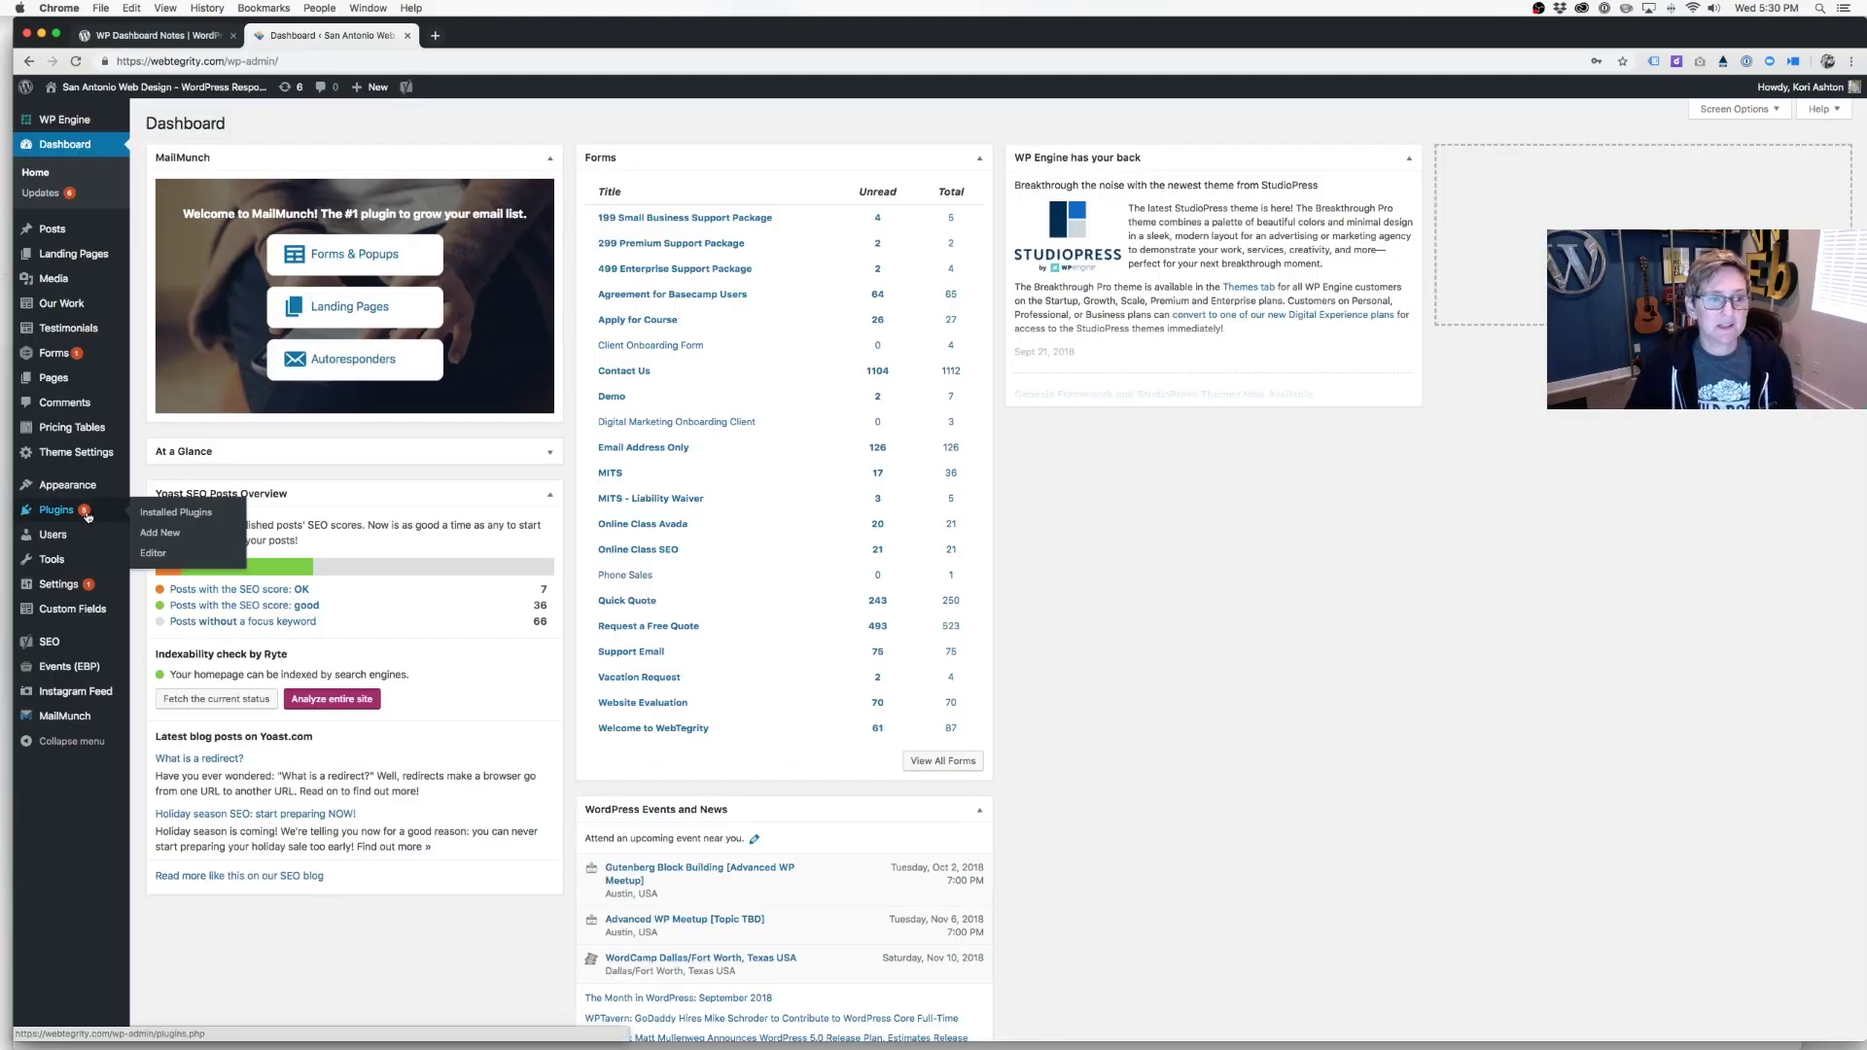
{"action": "left_click", "coordinate": [168, 536]}
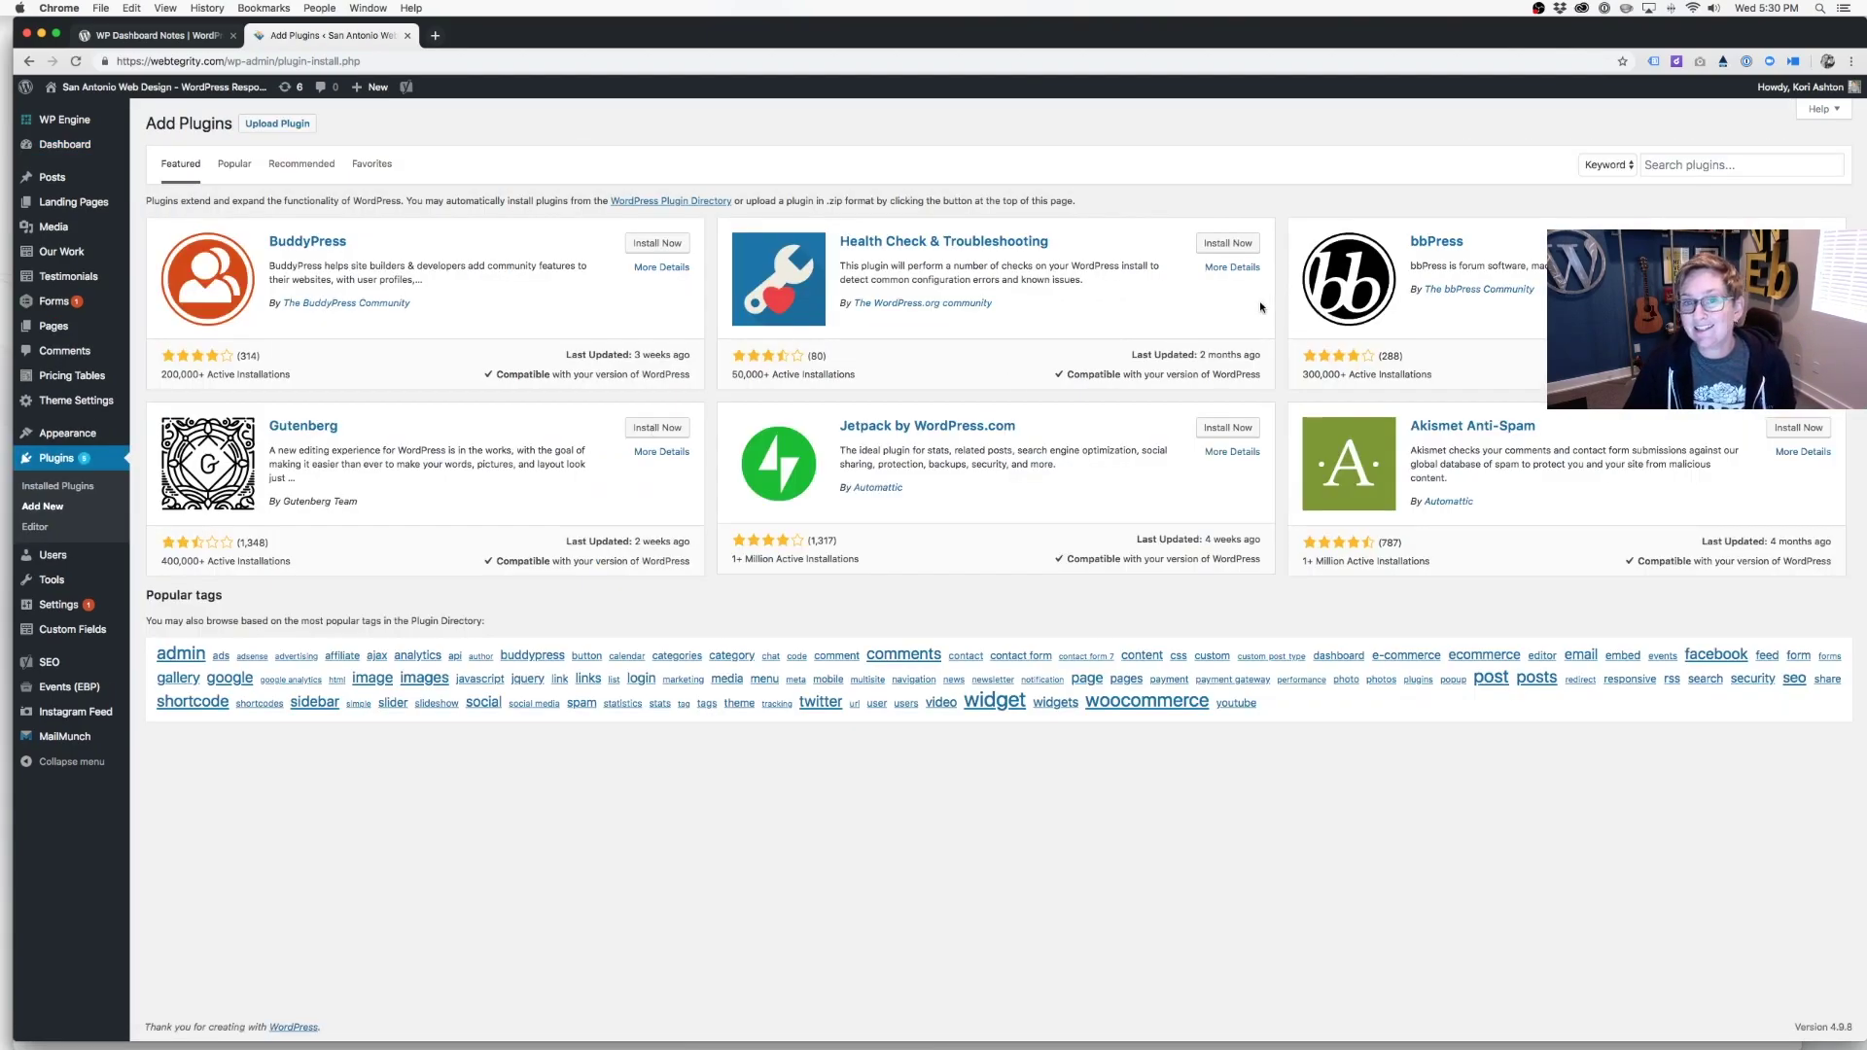
Search plugins for 'wp dashboard notes' and start installing WP Dashboard Notes.
{"action": "left_click", "coordinate": [1714, 167]}
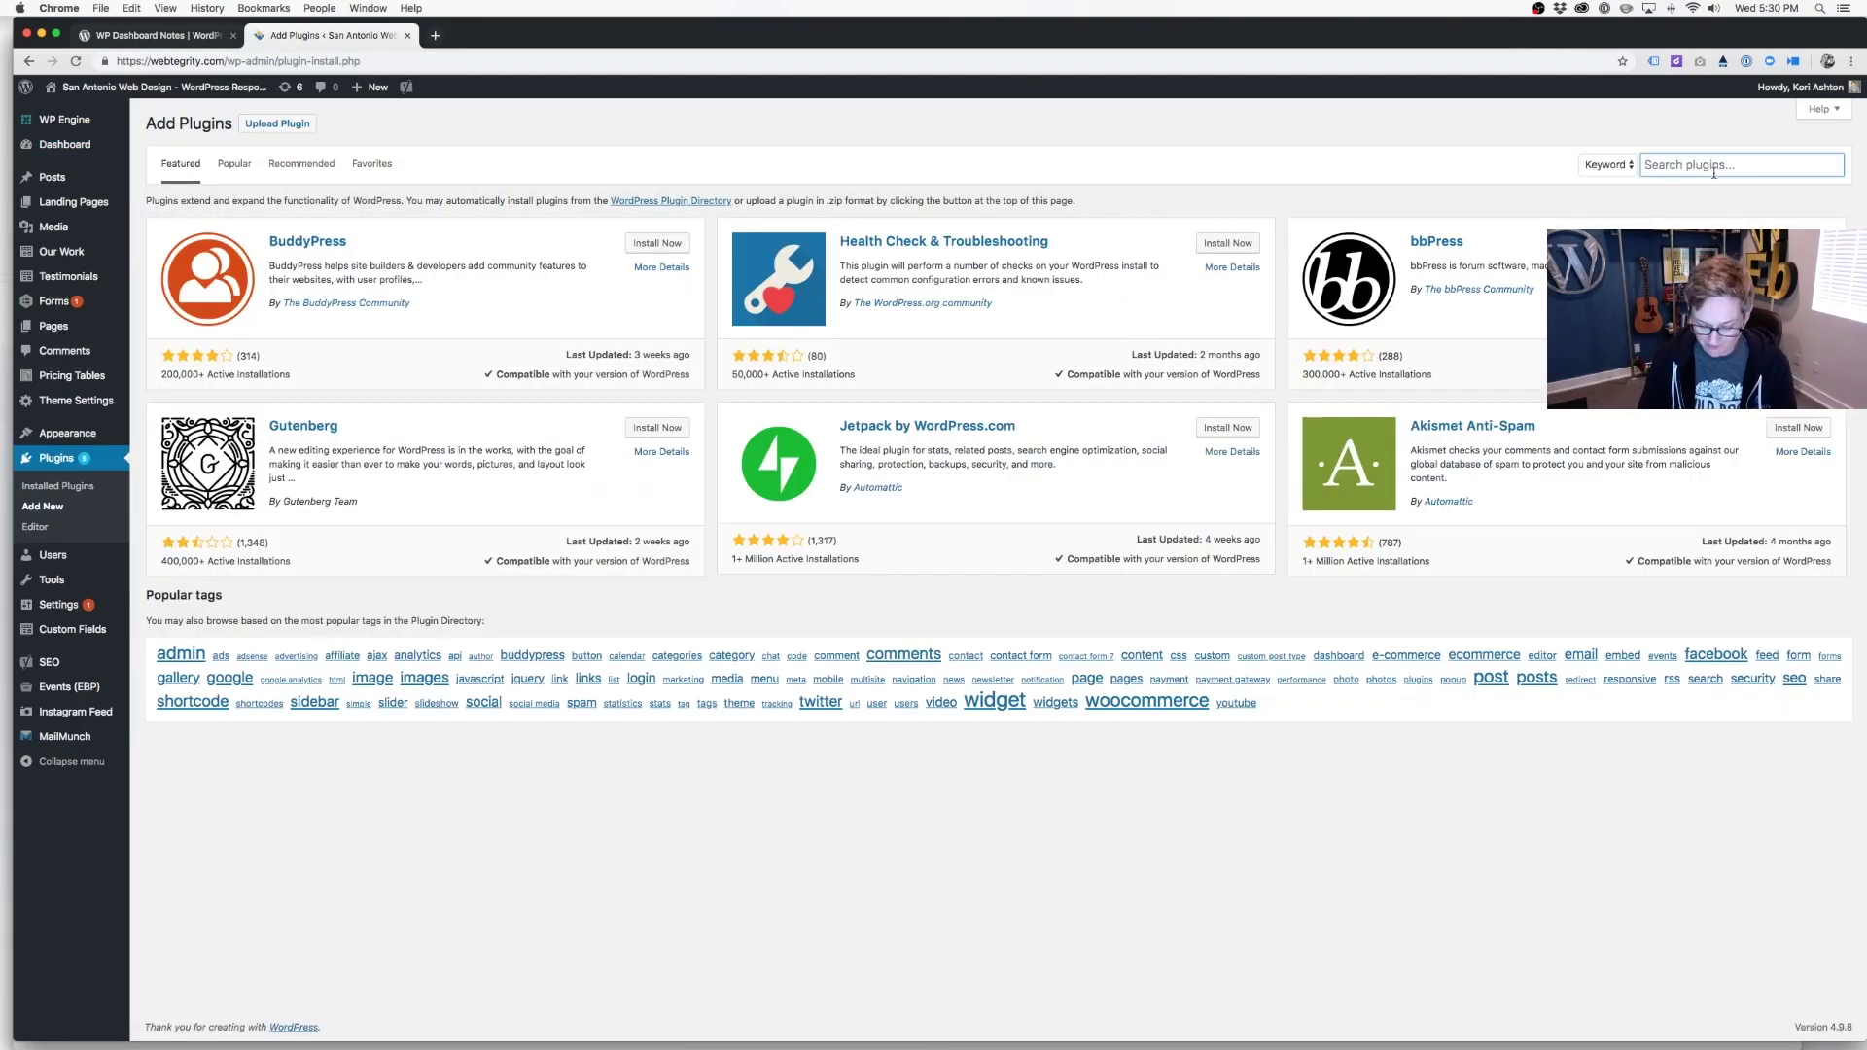
{"action": "type", "text": "wp dash"}
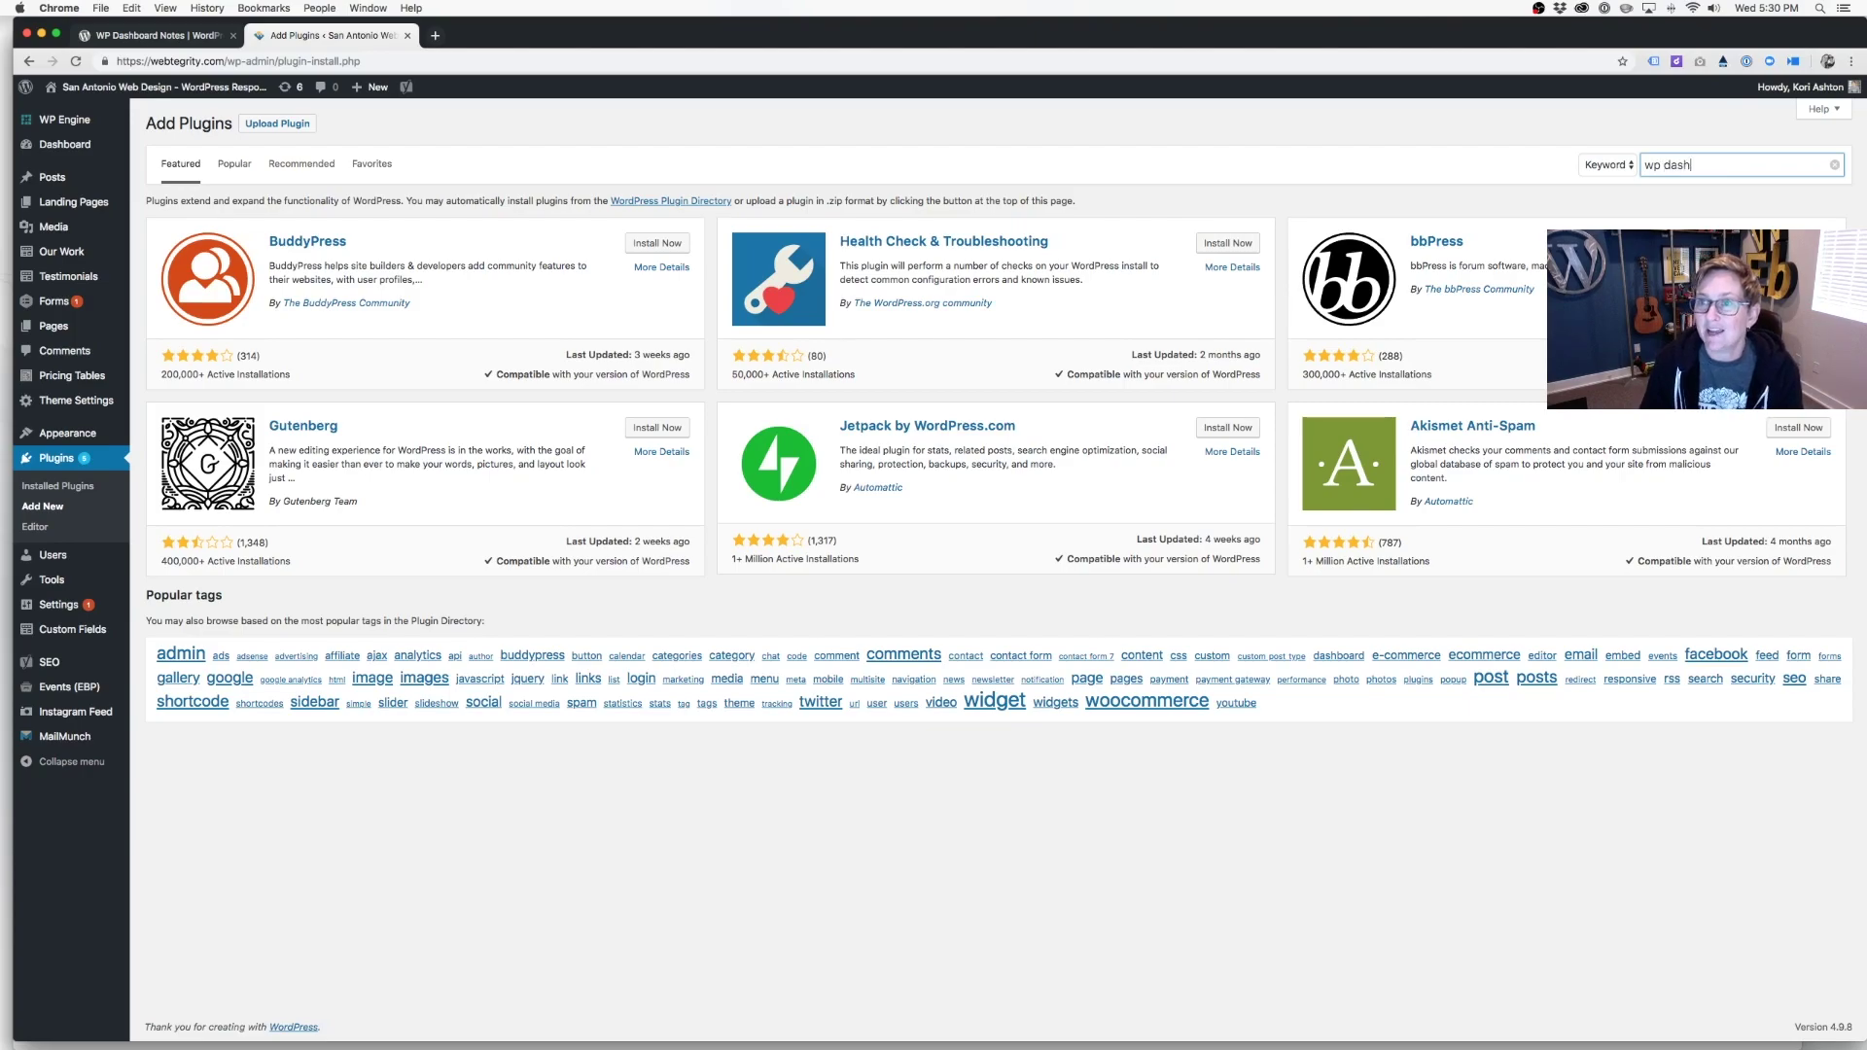
{"action": "type", "text": "board notes"}
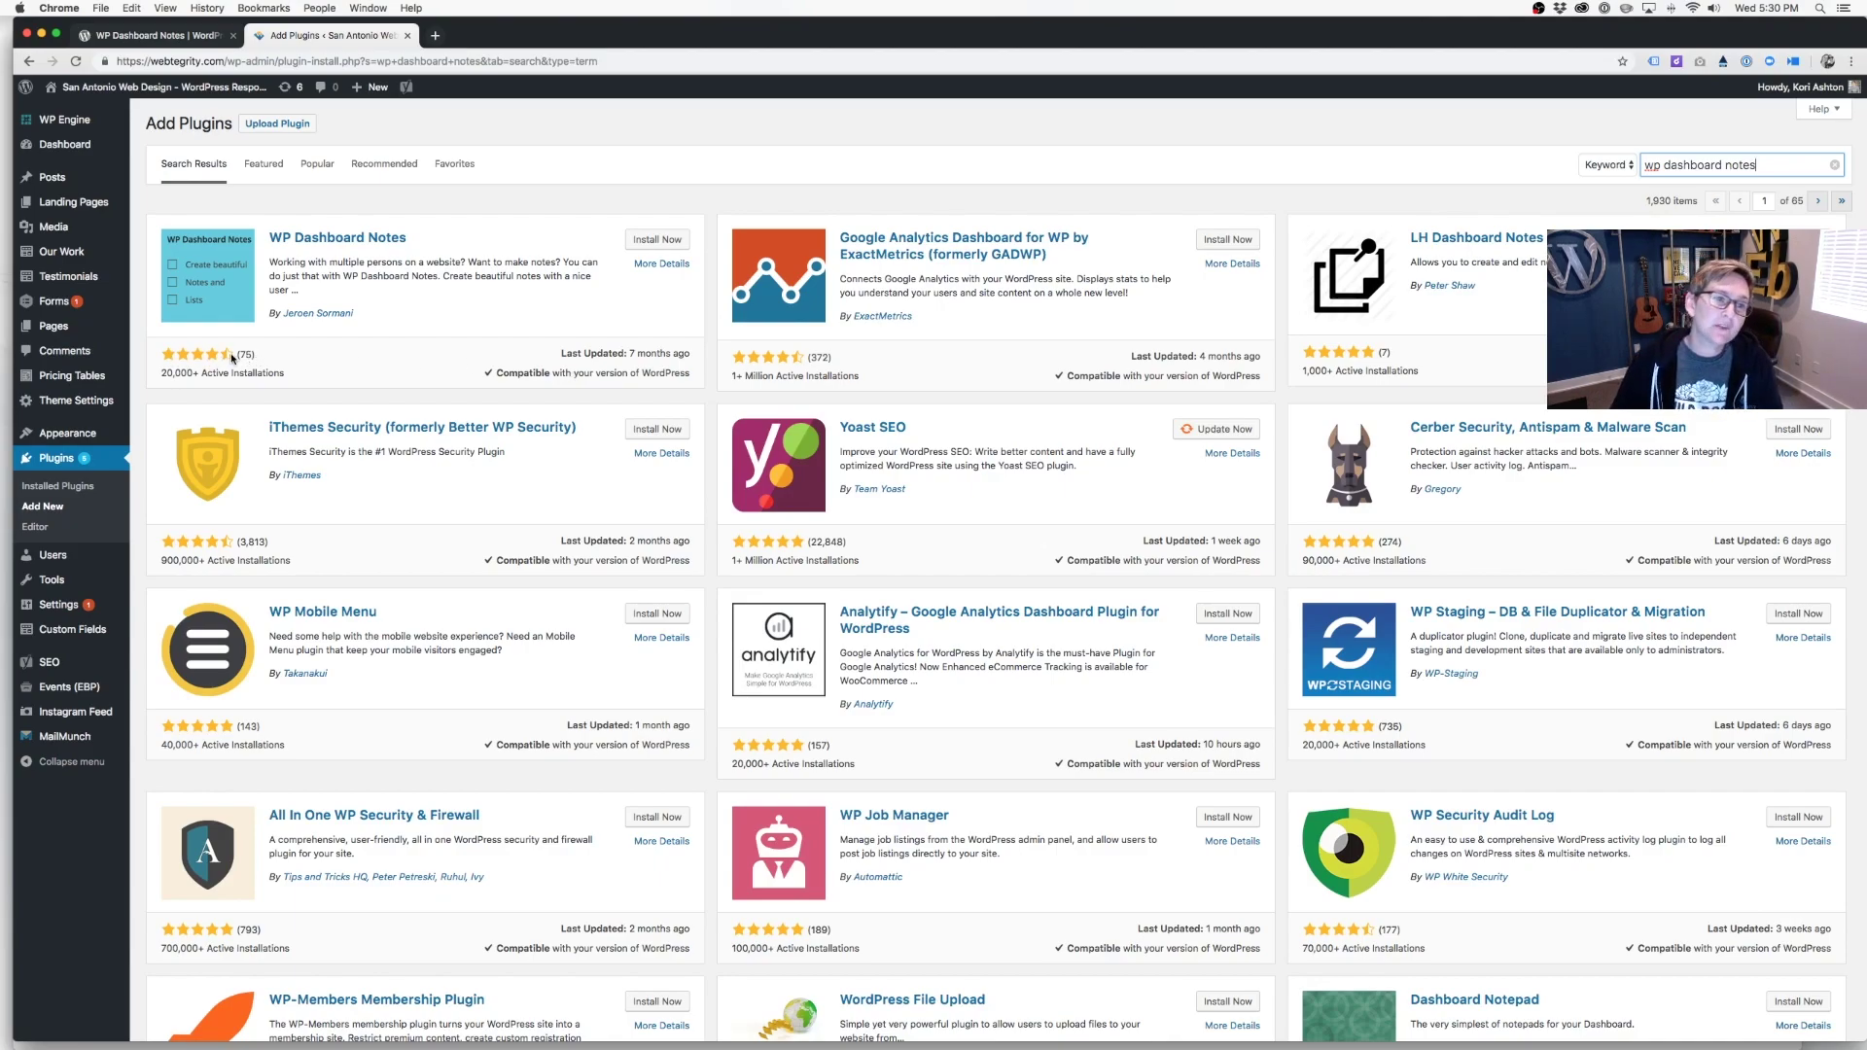
{"action": "left_click", "coordinate": [678, 243]}
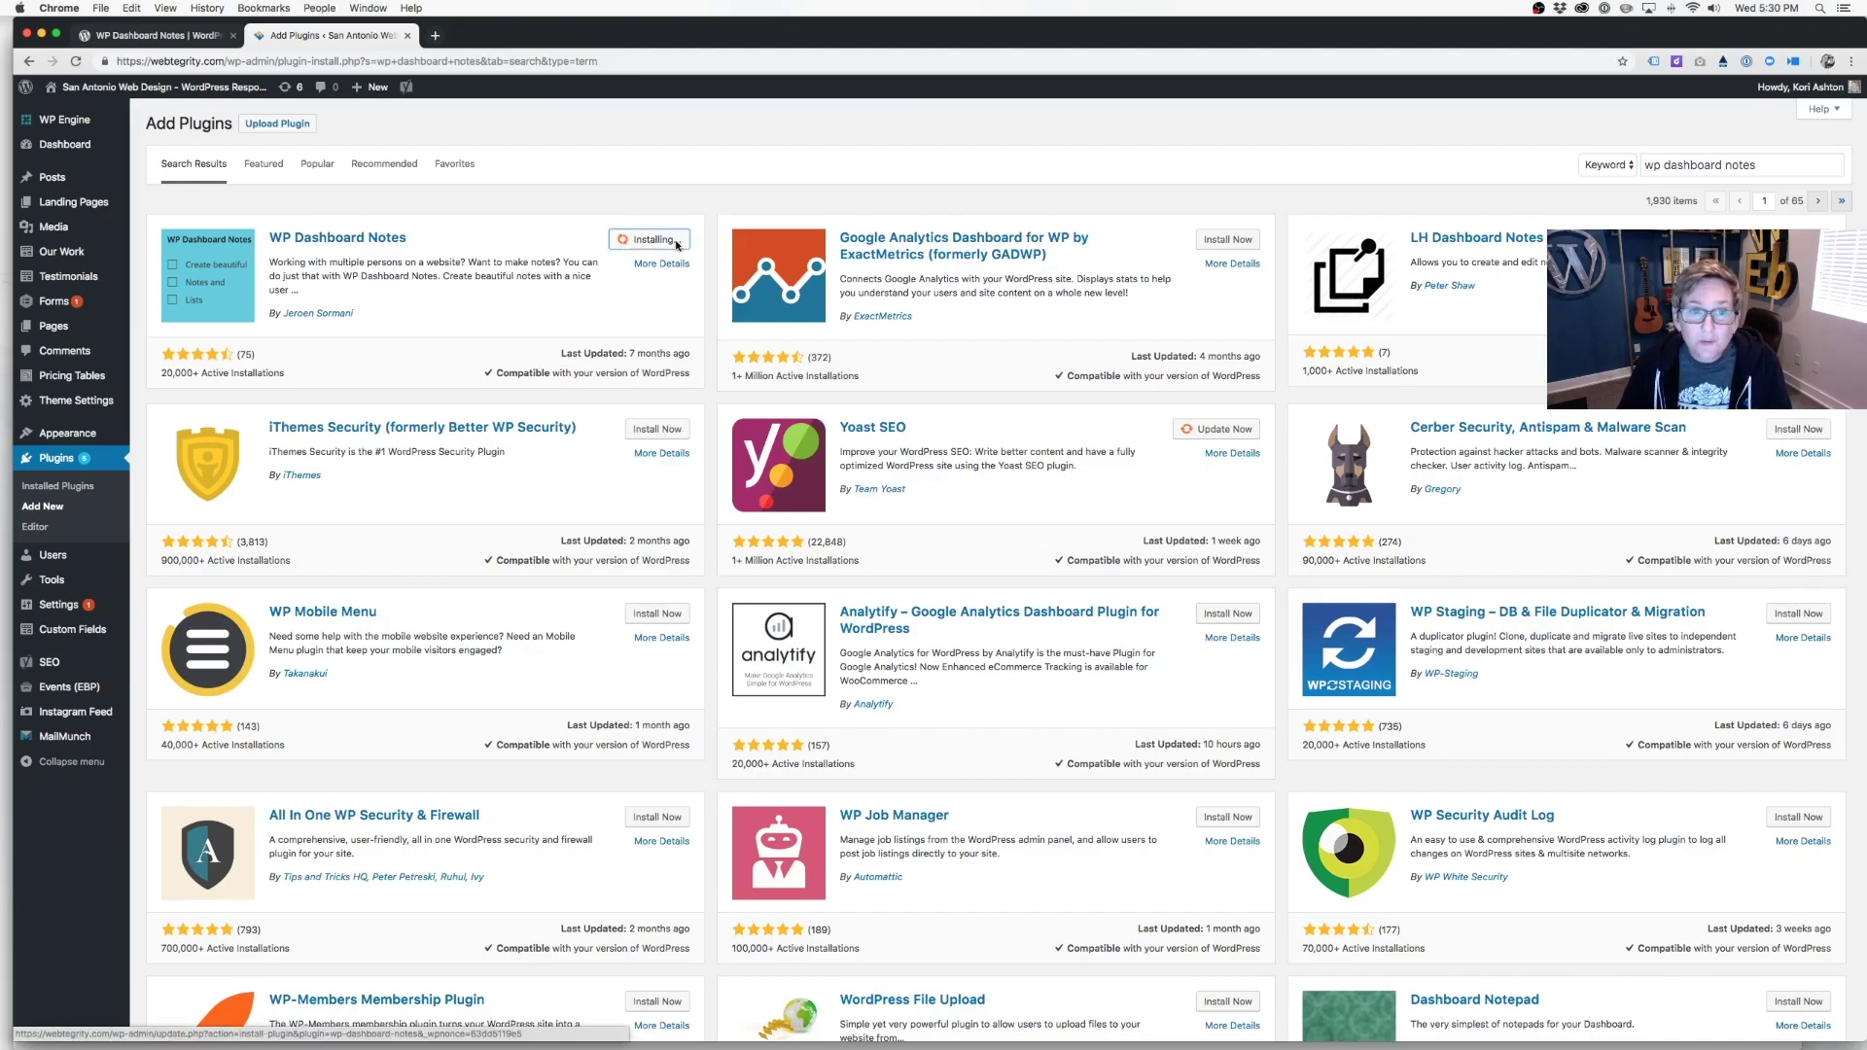
Activate the newly installed WP Dashboard Notes plugin and go back to the Dashboard.
{"action": "left_click", "coordinate": [659, 243]}
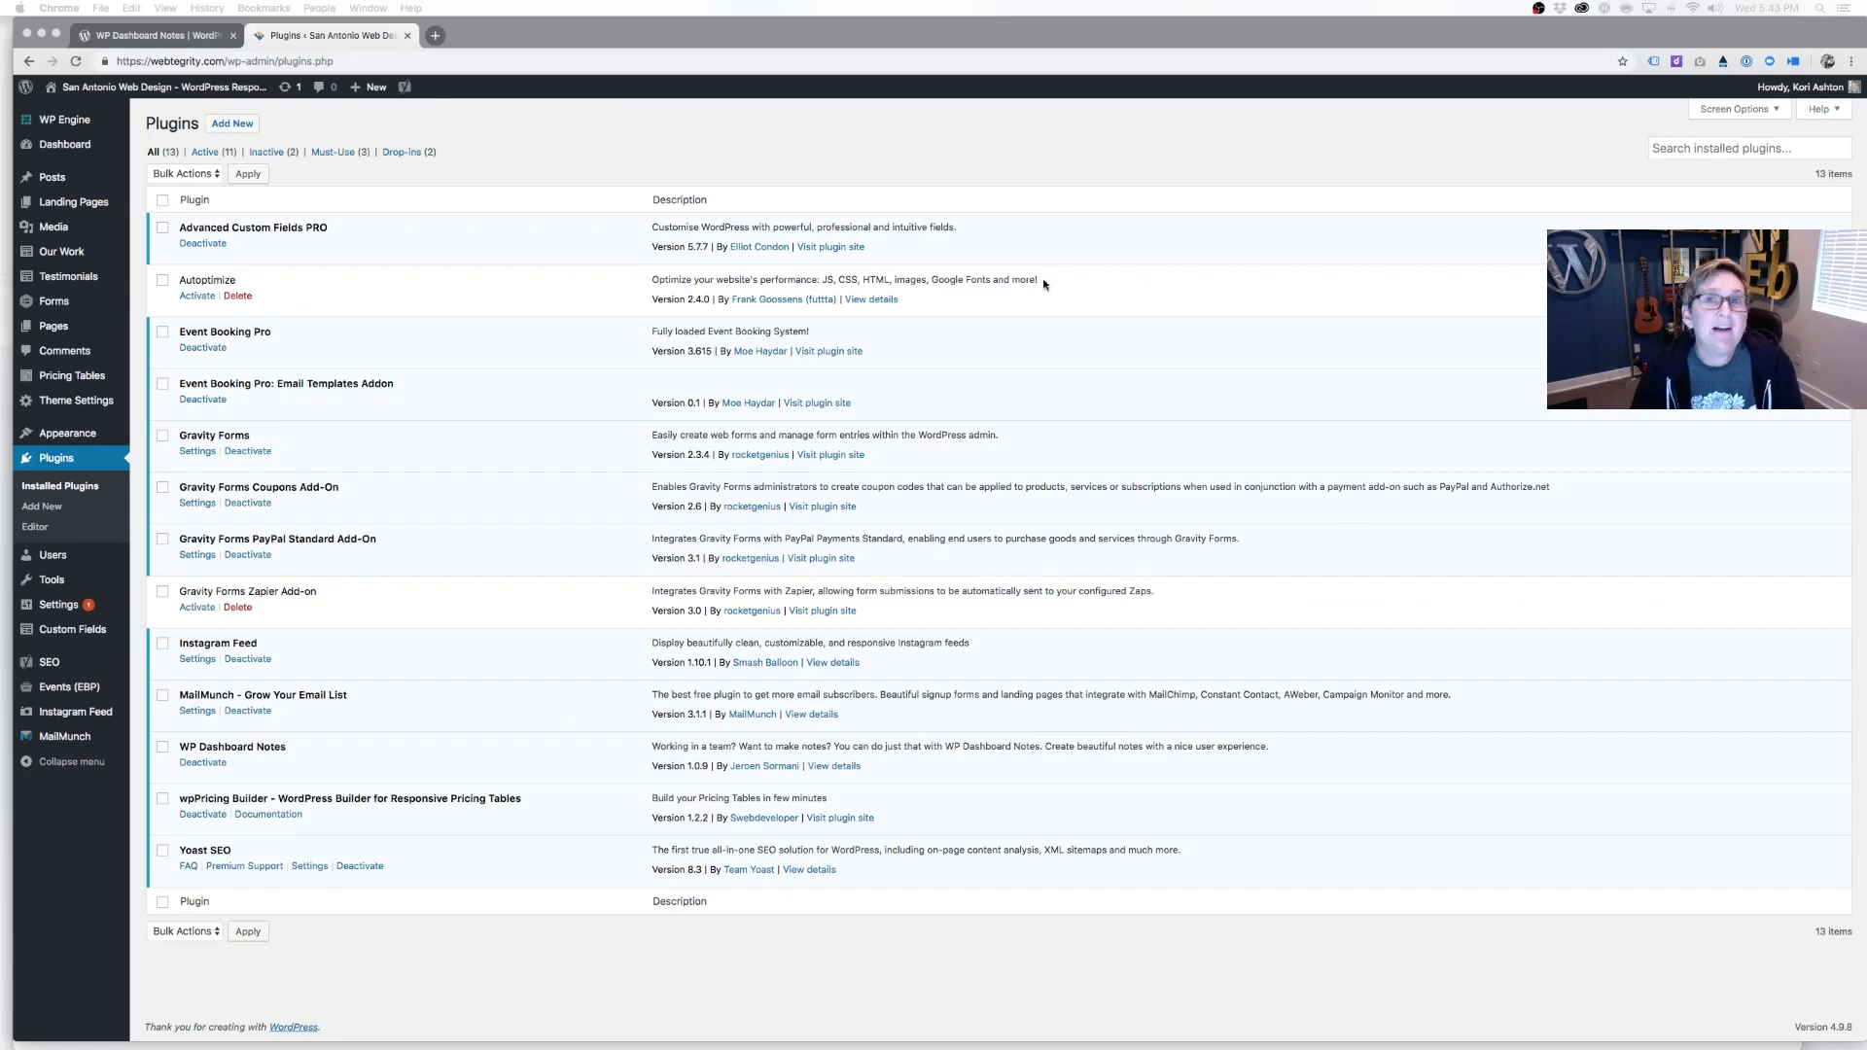
{"action": "left_click", "coordinate": [79, 146]}
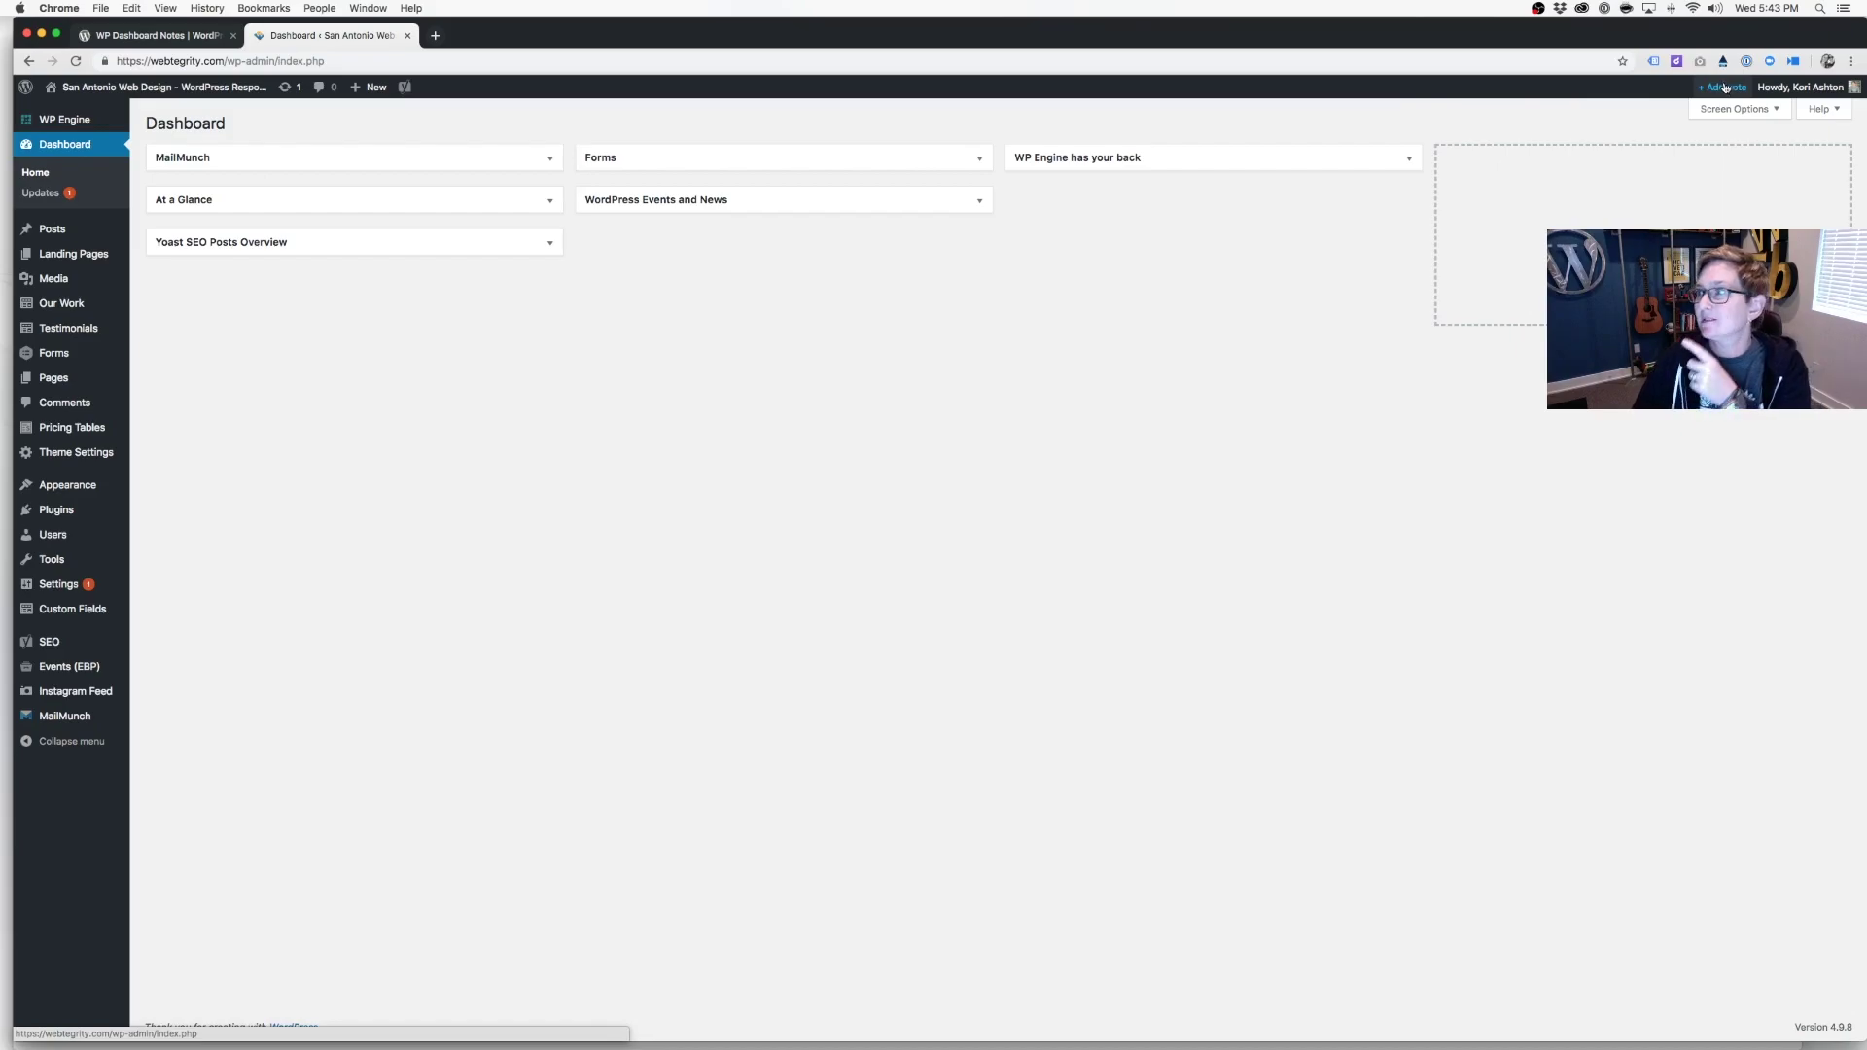
Zoom the browser to 125% and add a blank new note with '+ Add note'.
{"action": "key", "text": "super+equal"}
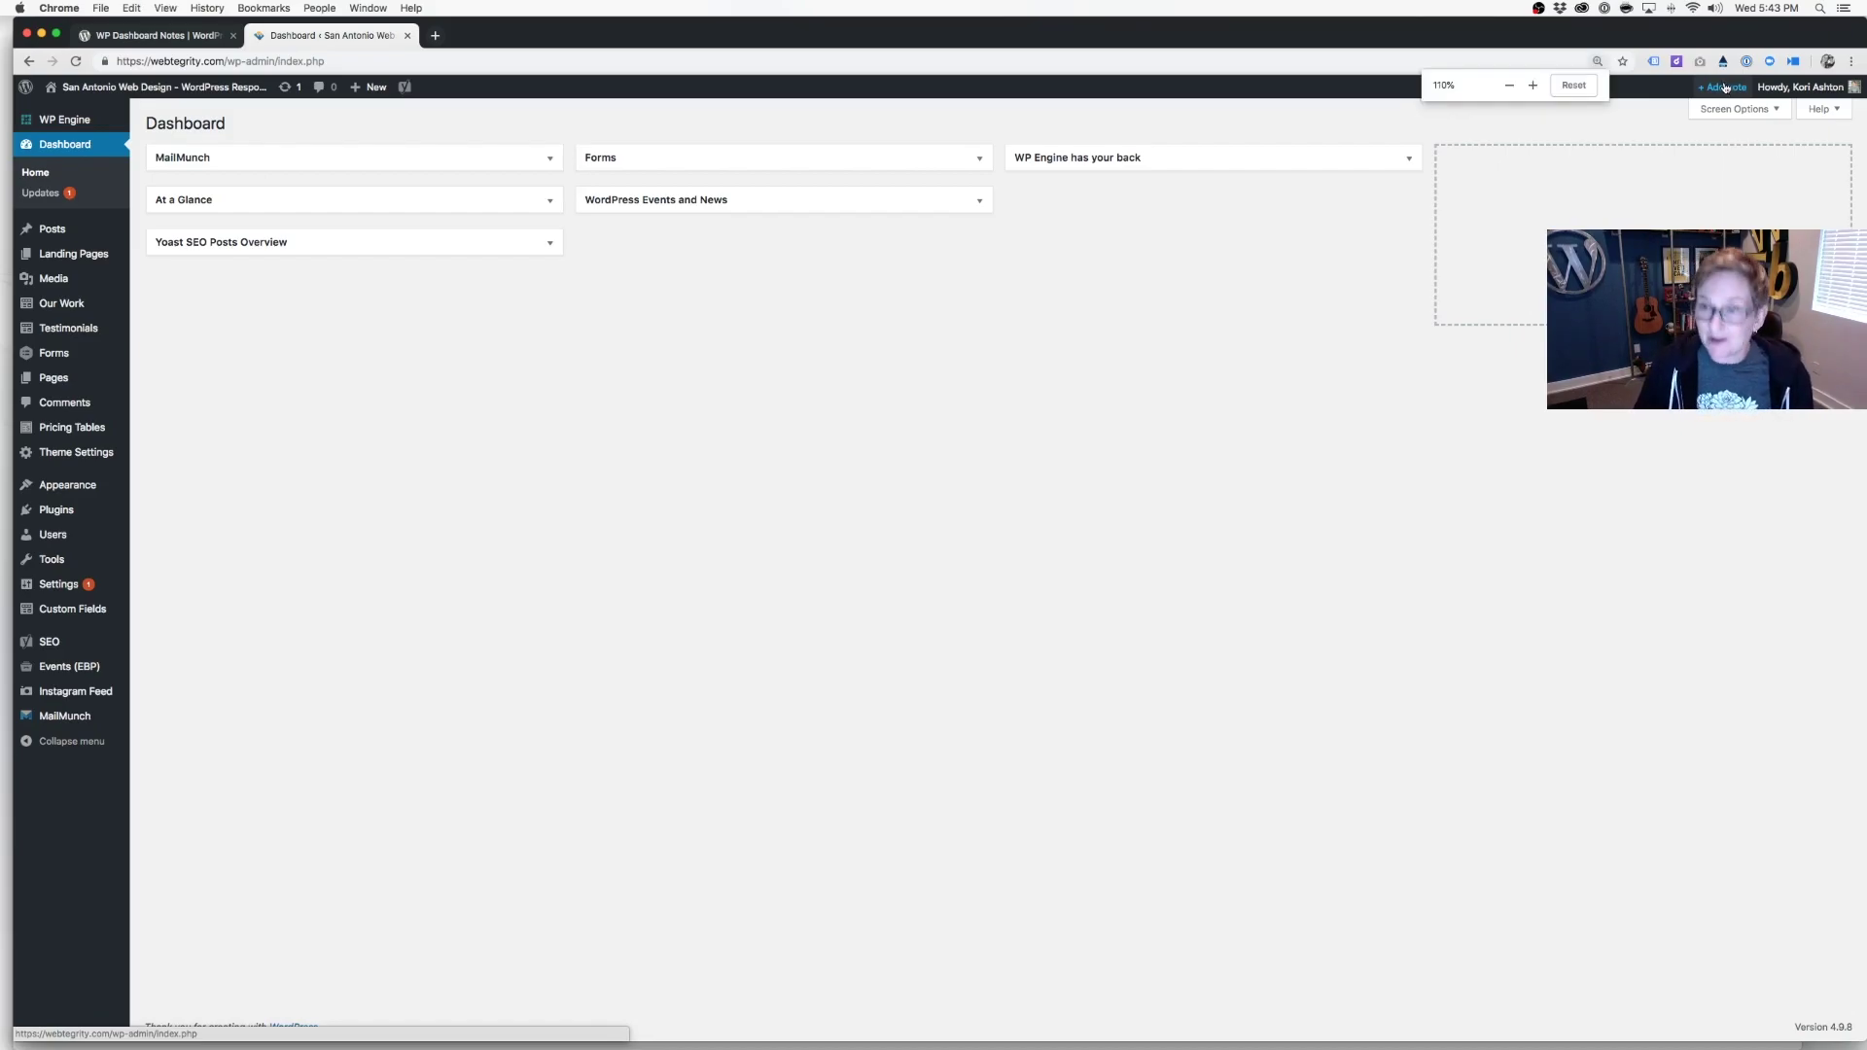
{"action": "key", "text": "super+equal"}
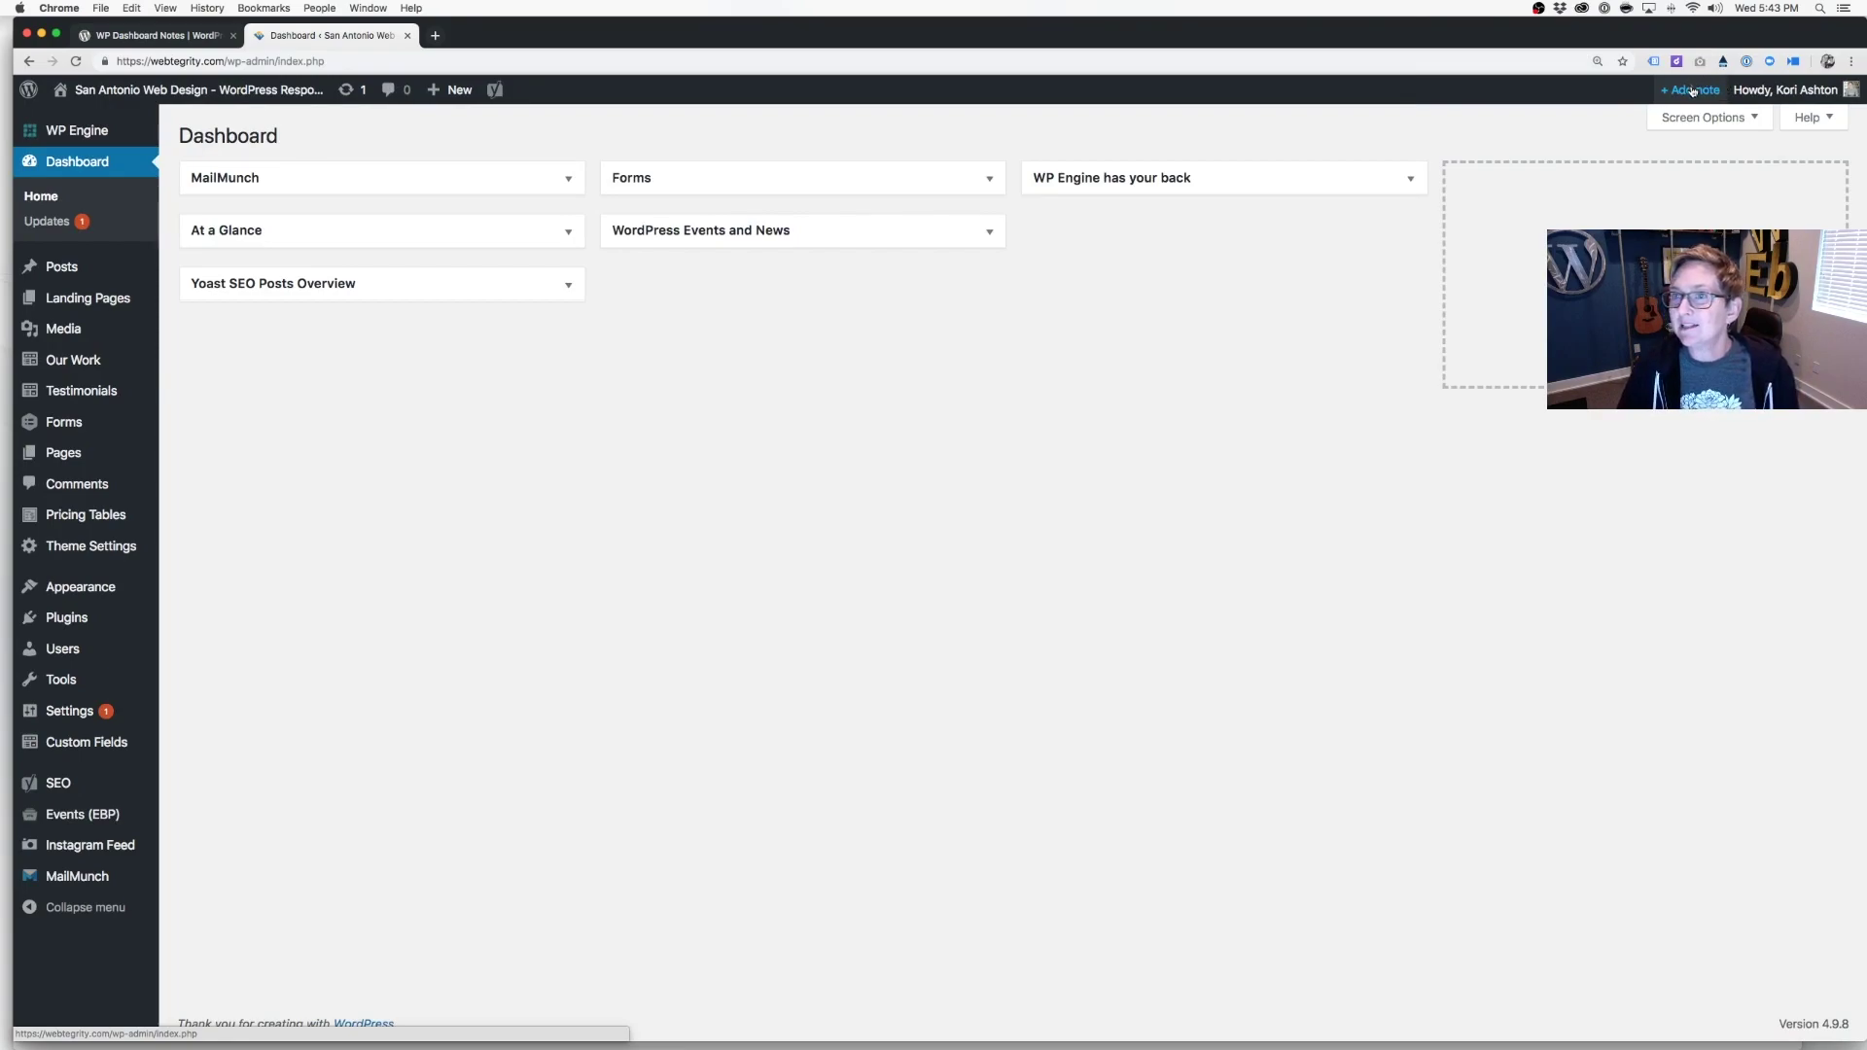
{"action": "left_click", "coordinate": [1693, 91]}
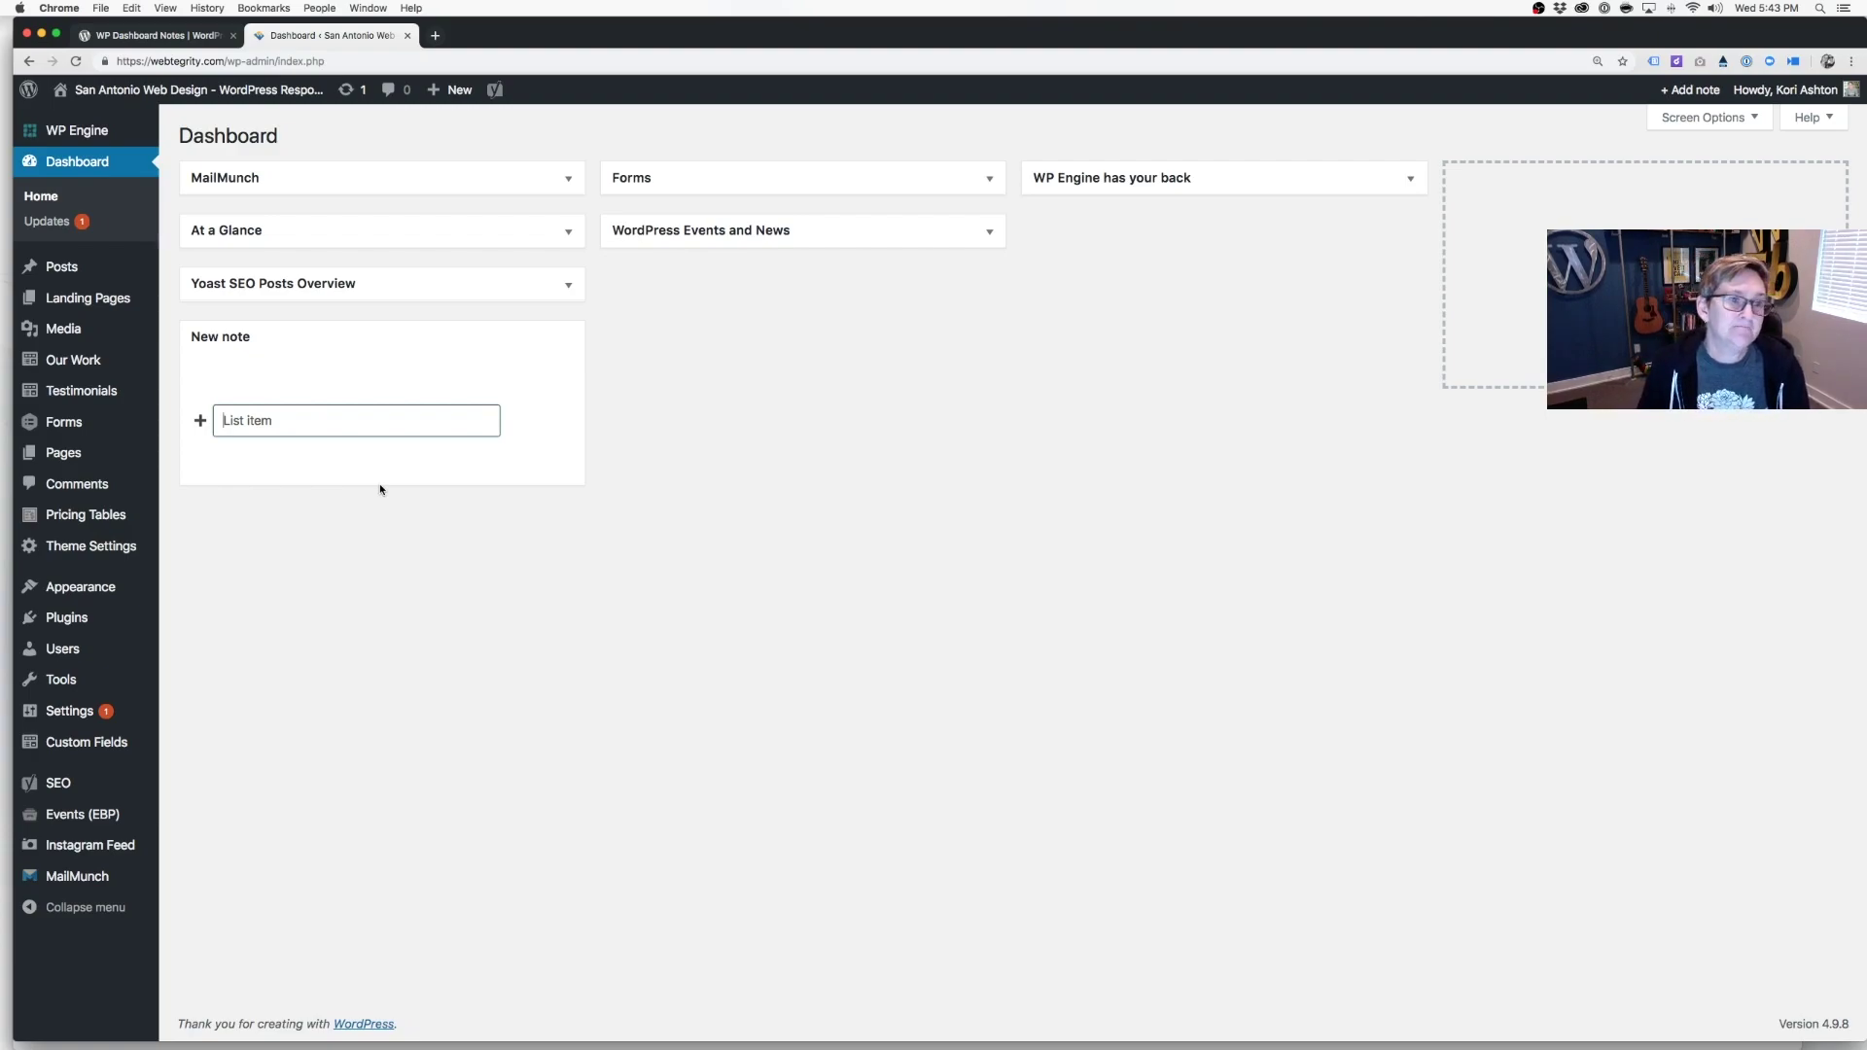
Add checklist items 'Please update all plugins', 'Please update the theme', 'Please confirm that all is still working'.
{"action": "type", "text": "Please update all plguin"}
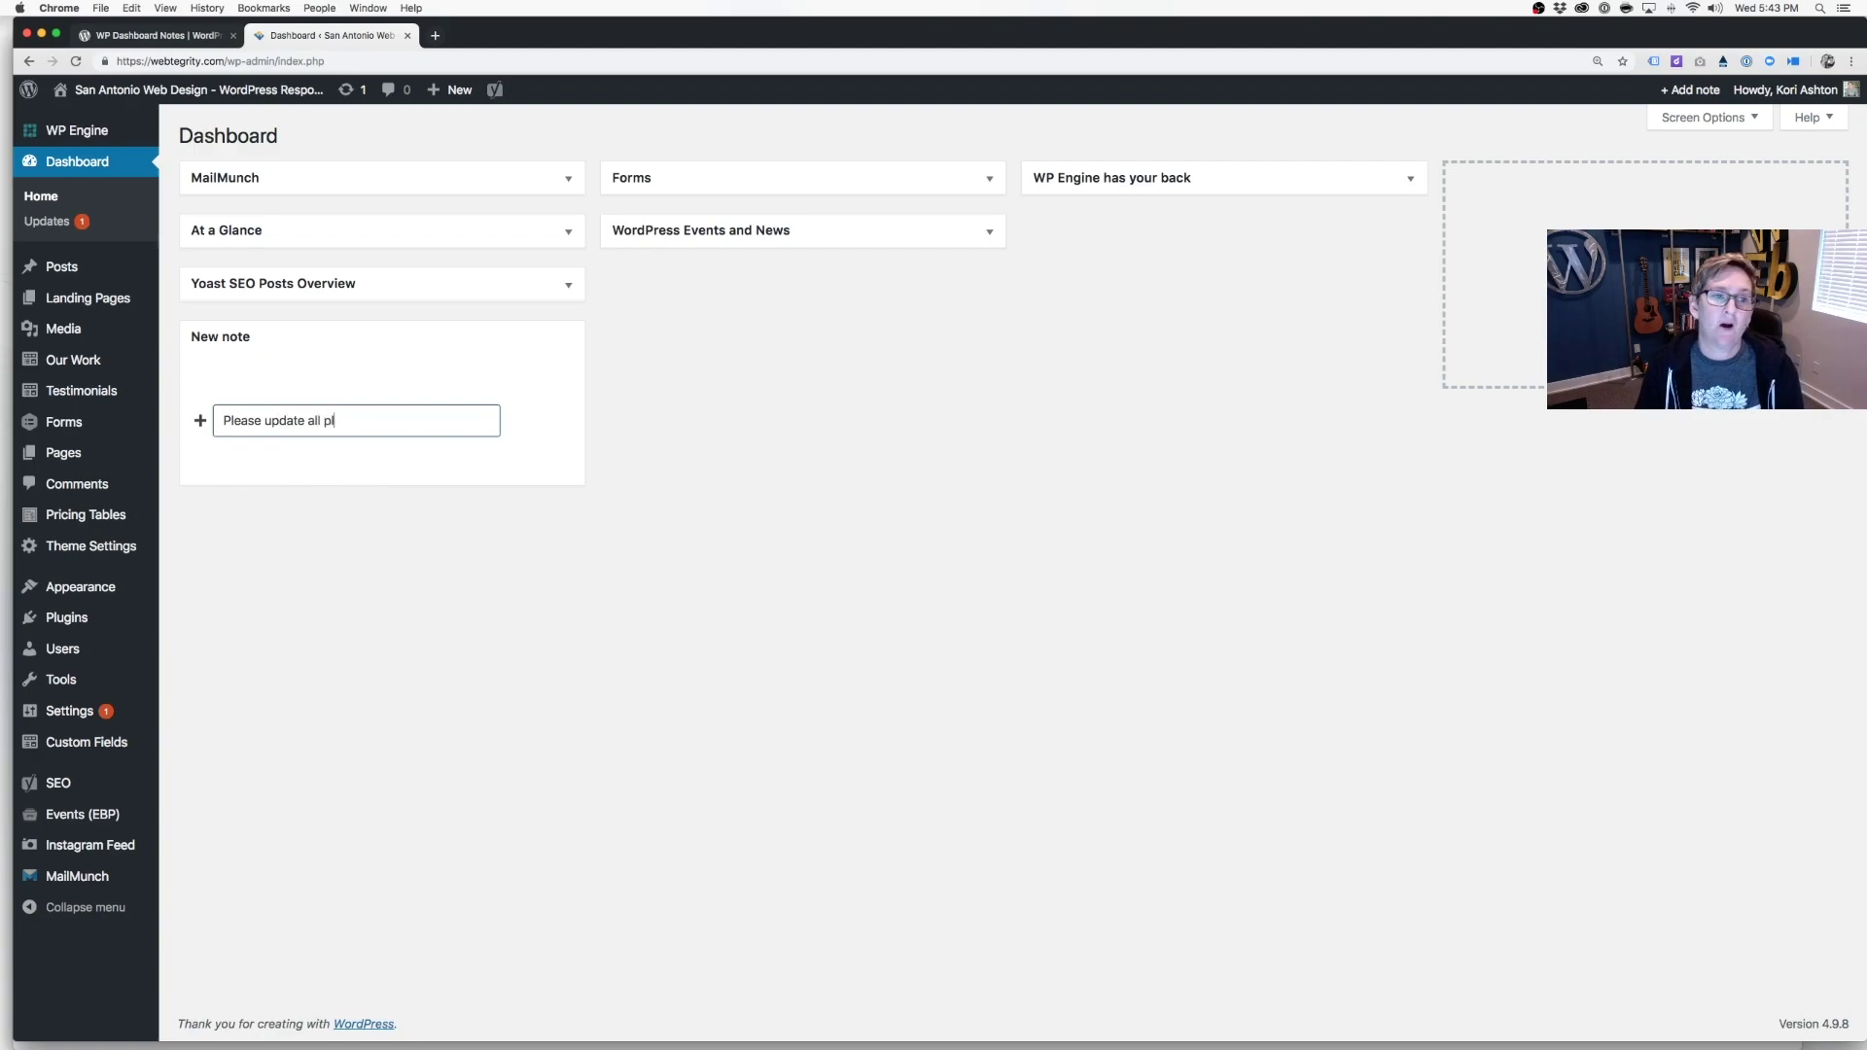
{"action": "key", "text": "BackSpace"}
{"action": "key", "text": "BackSpace"}
{"action": "key", "text": "BackSpace"}
{"action": "key", "text": "BackSpace"}
{"action": "key", "text": "BackSpace"}
{"action": "type", "text": "lugins"}
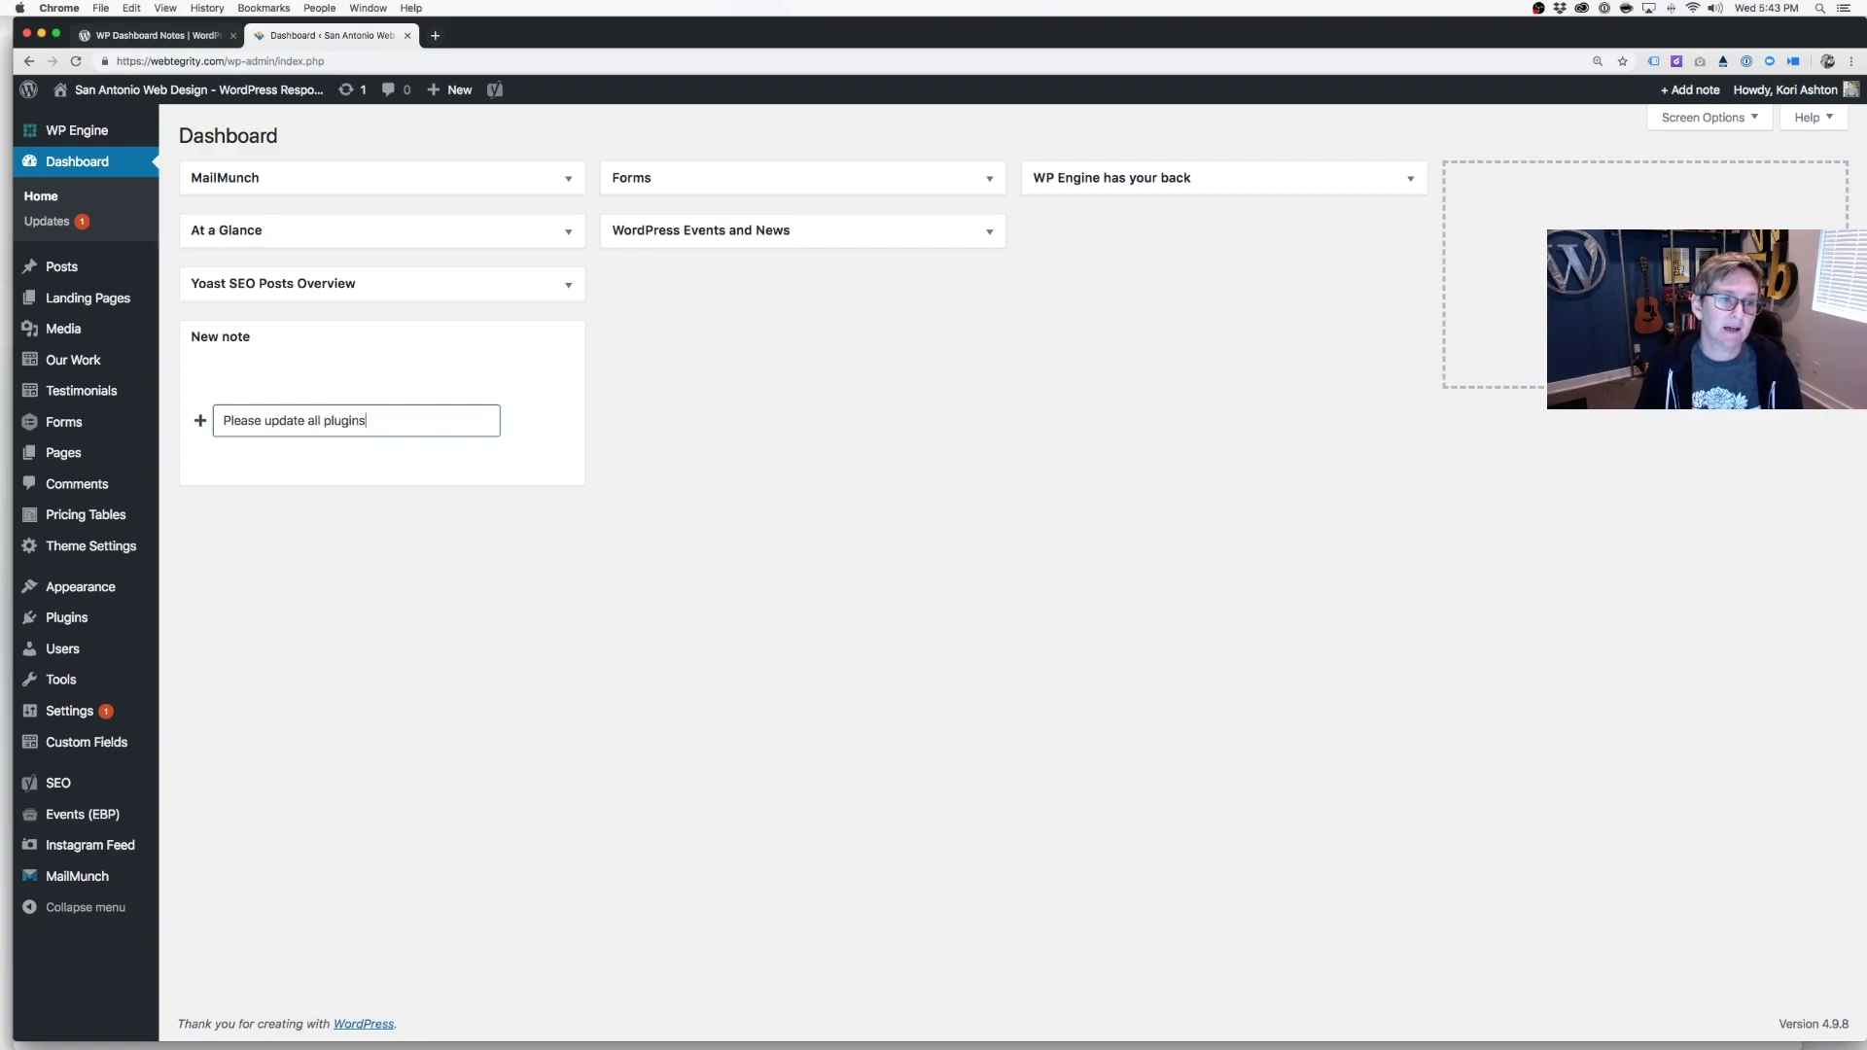
{"action": "key", "text": "Return"}
{"action": "type", "text": "Please update a"}
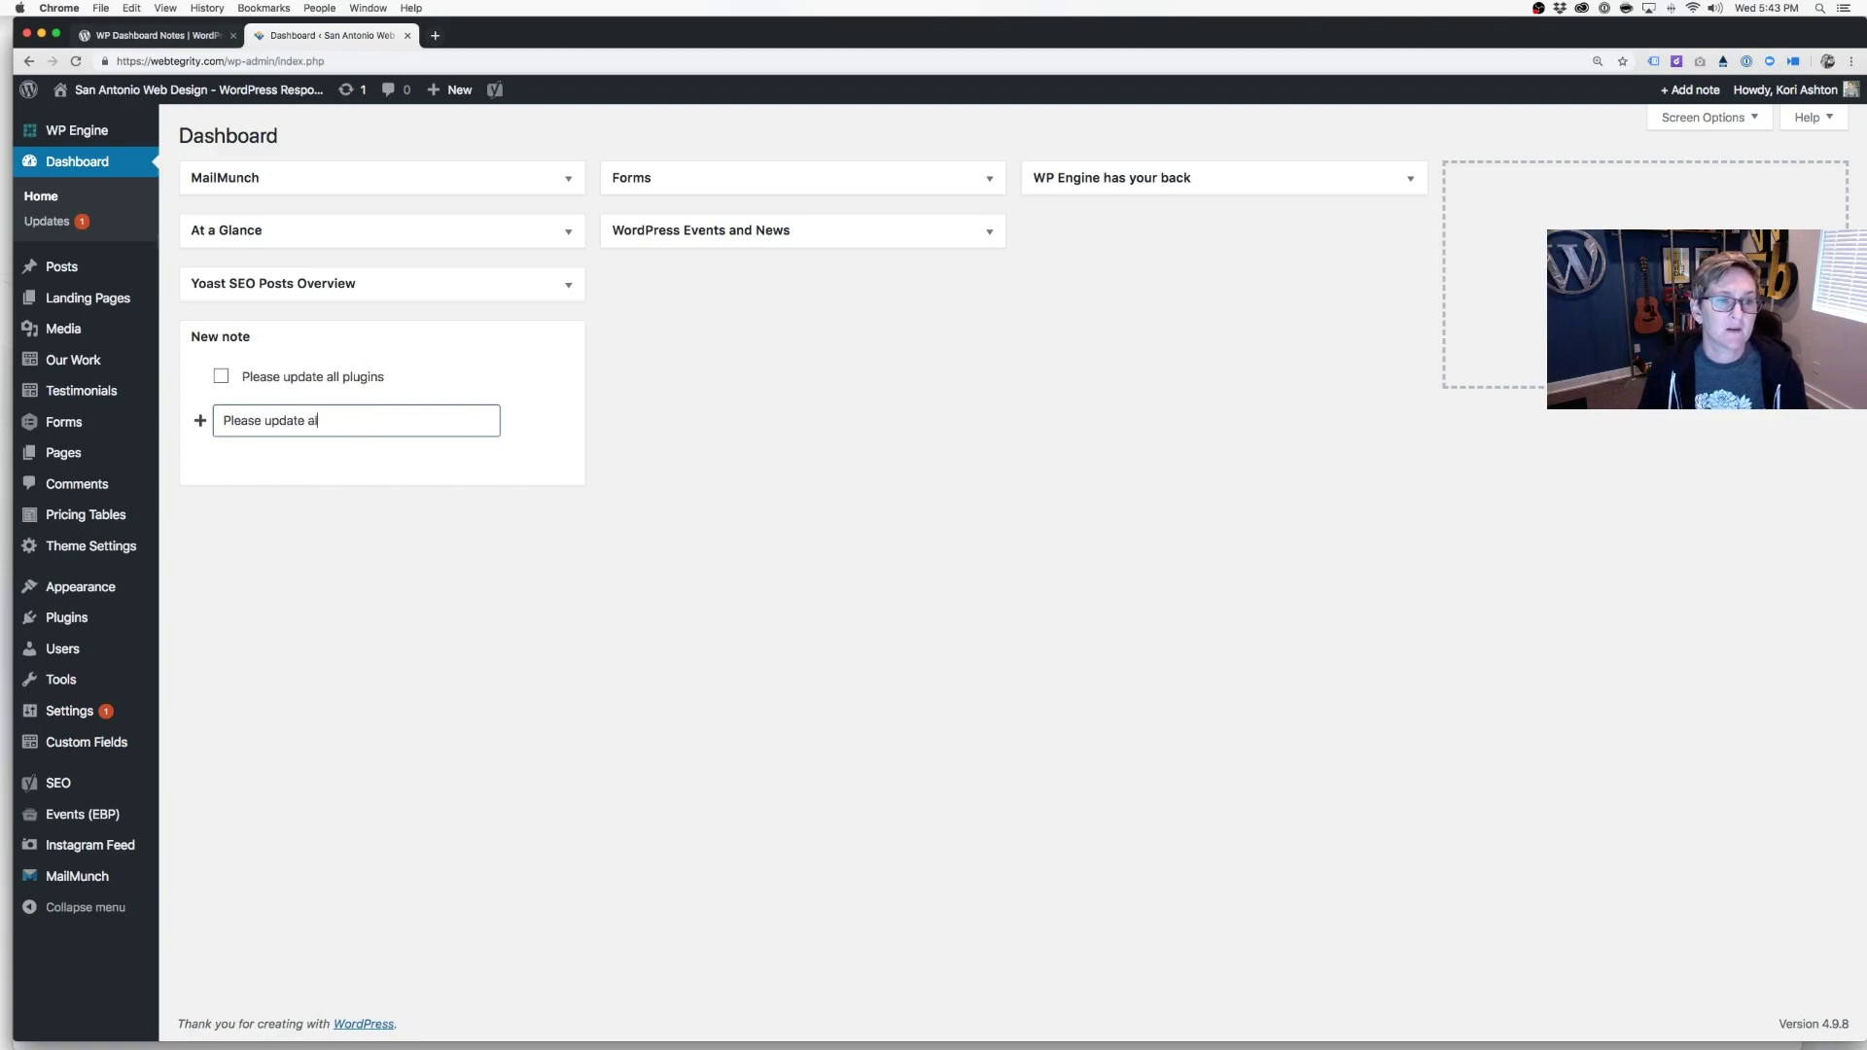
{"action": "type", "text": "l"}
{"action": "key", "text": "BackSpace"}
{"action": "key", "text": "BackSpace"}
{"action": "type", "text": "the theme"}
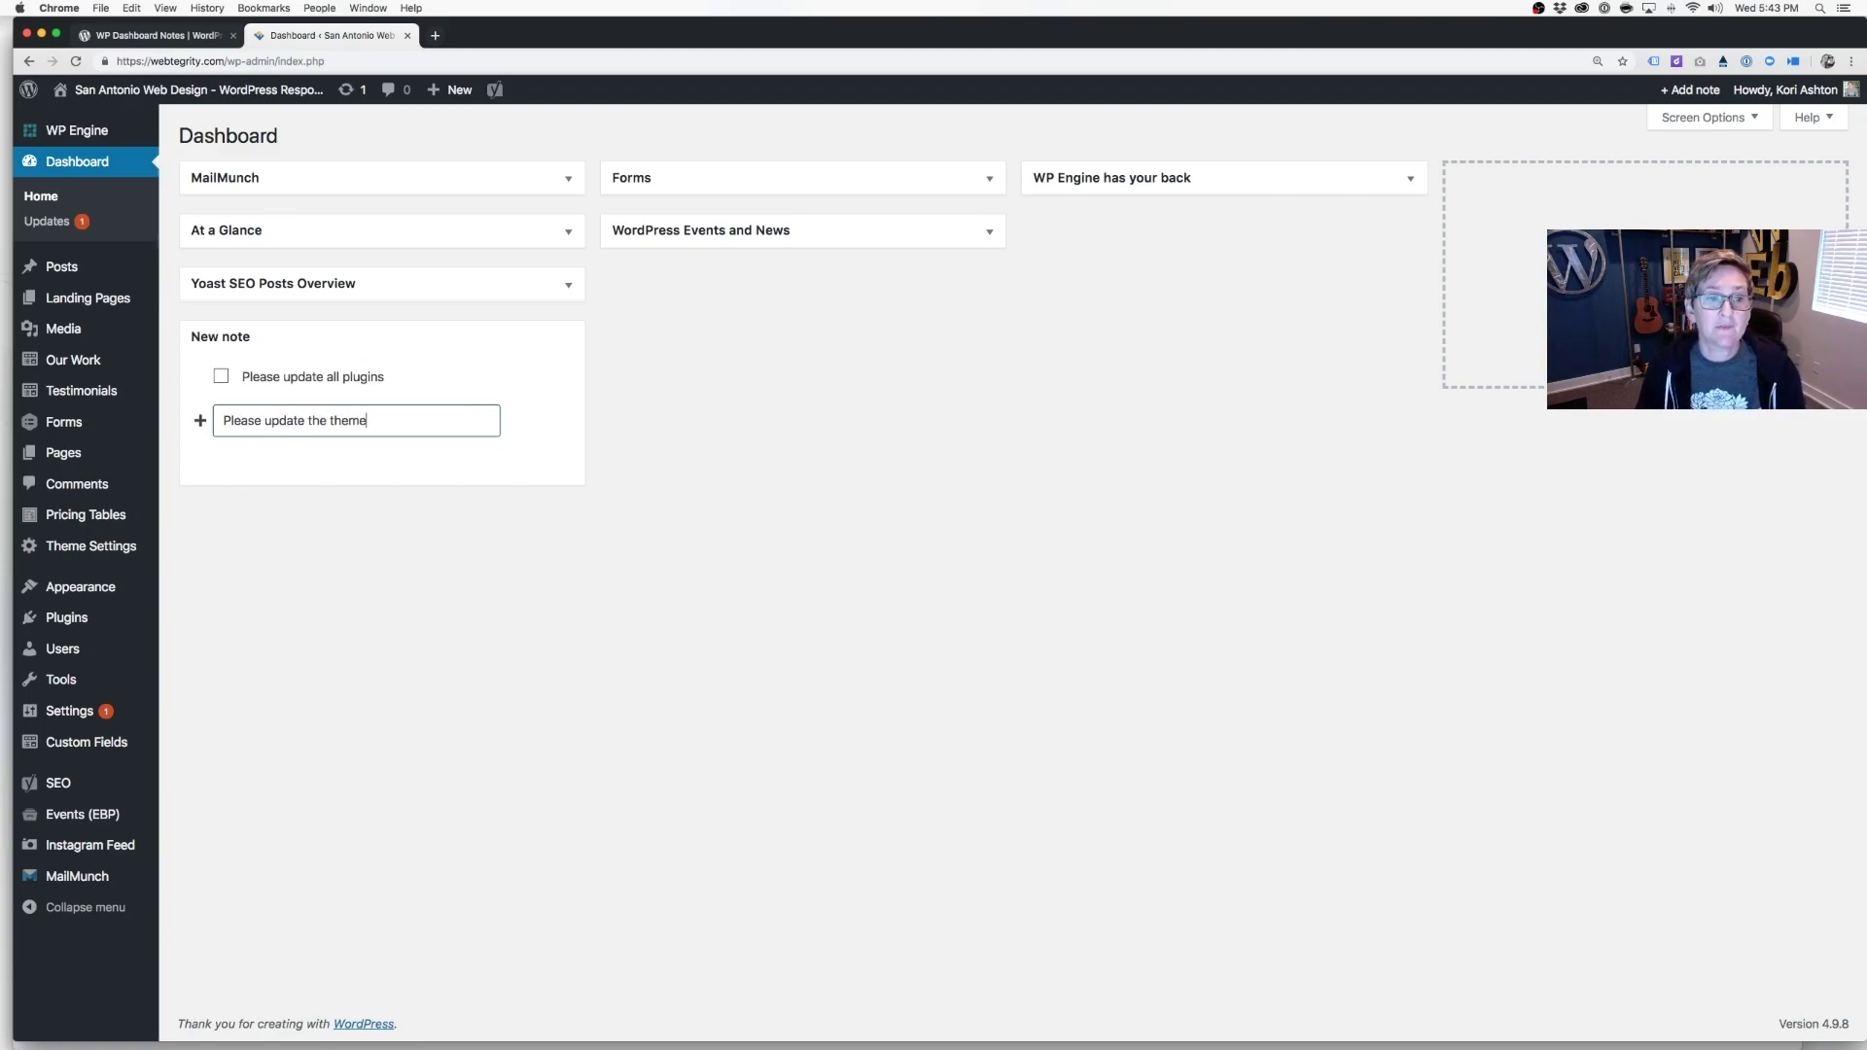
{"action": "key", "text": "Return"}
{"action": "type", "text": "Ple"}
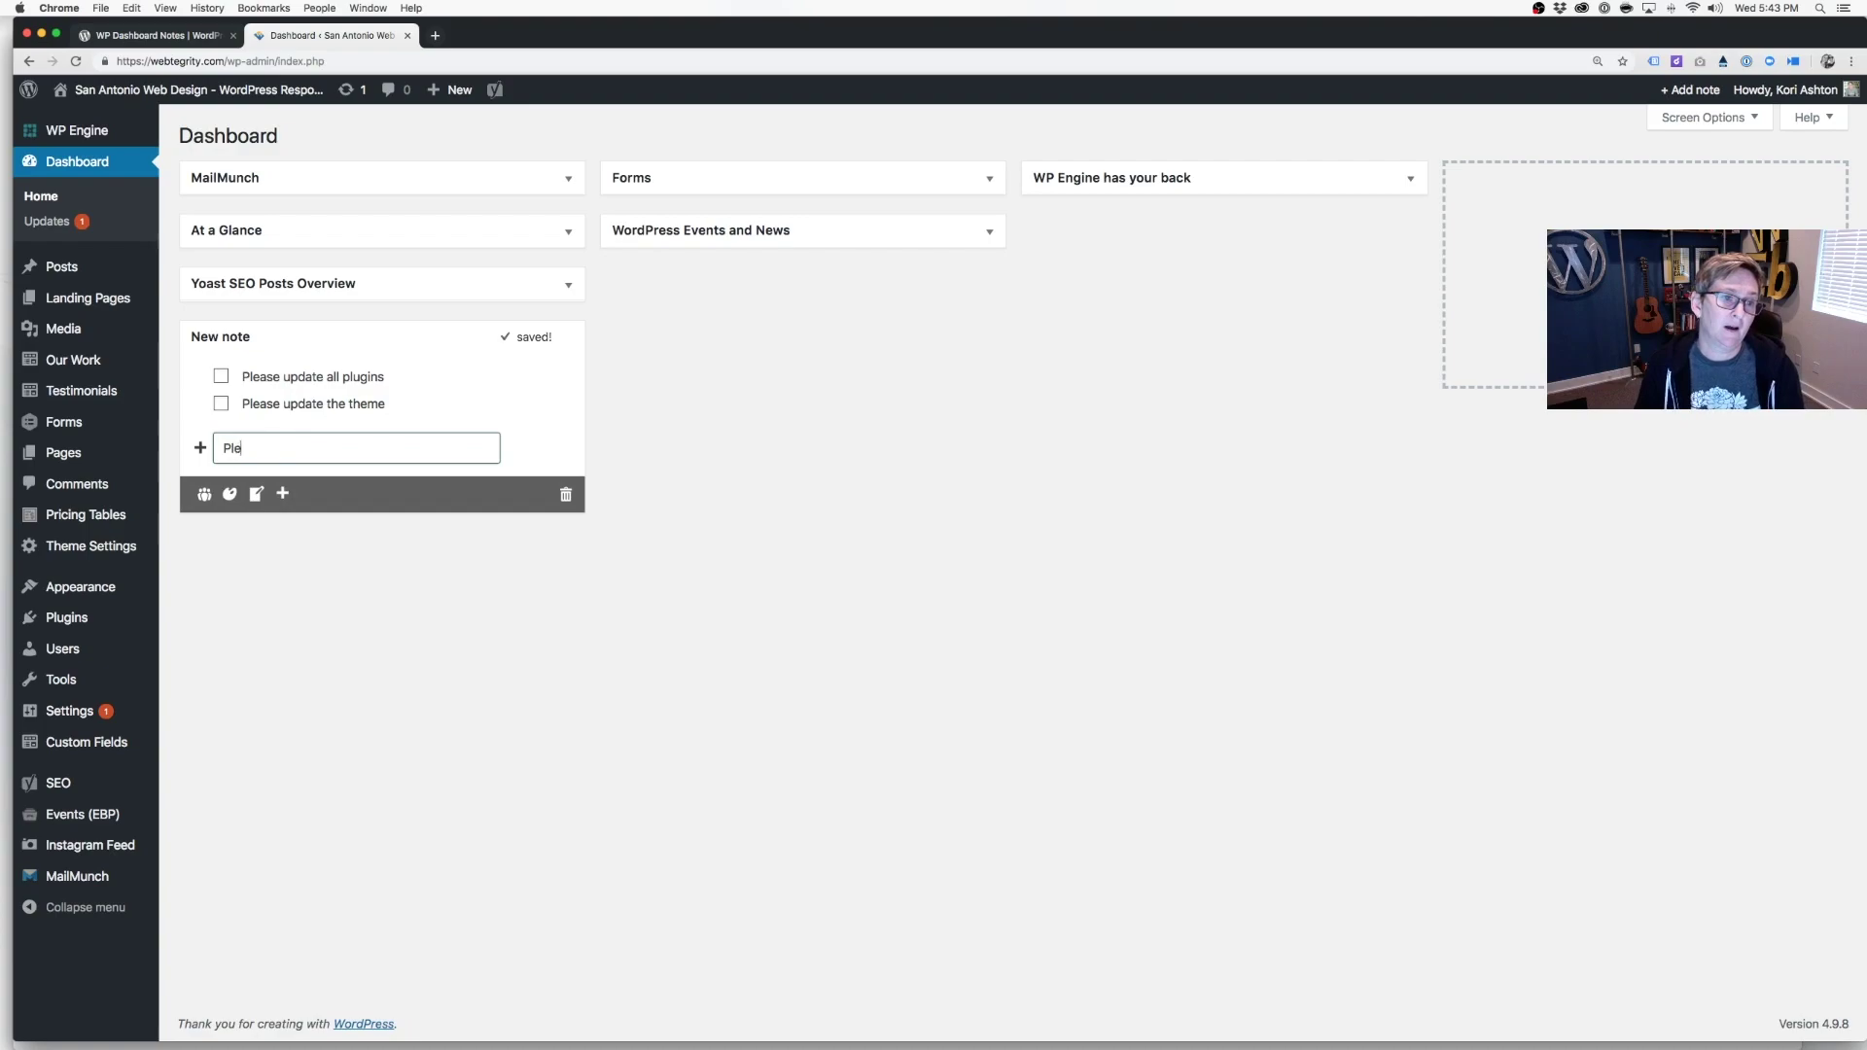
{"action": "type", "text": "ase confirm that a"}
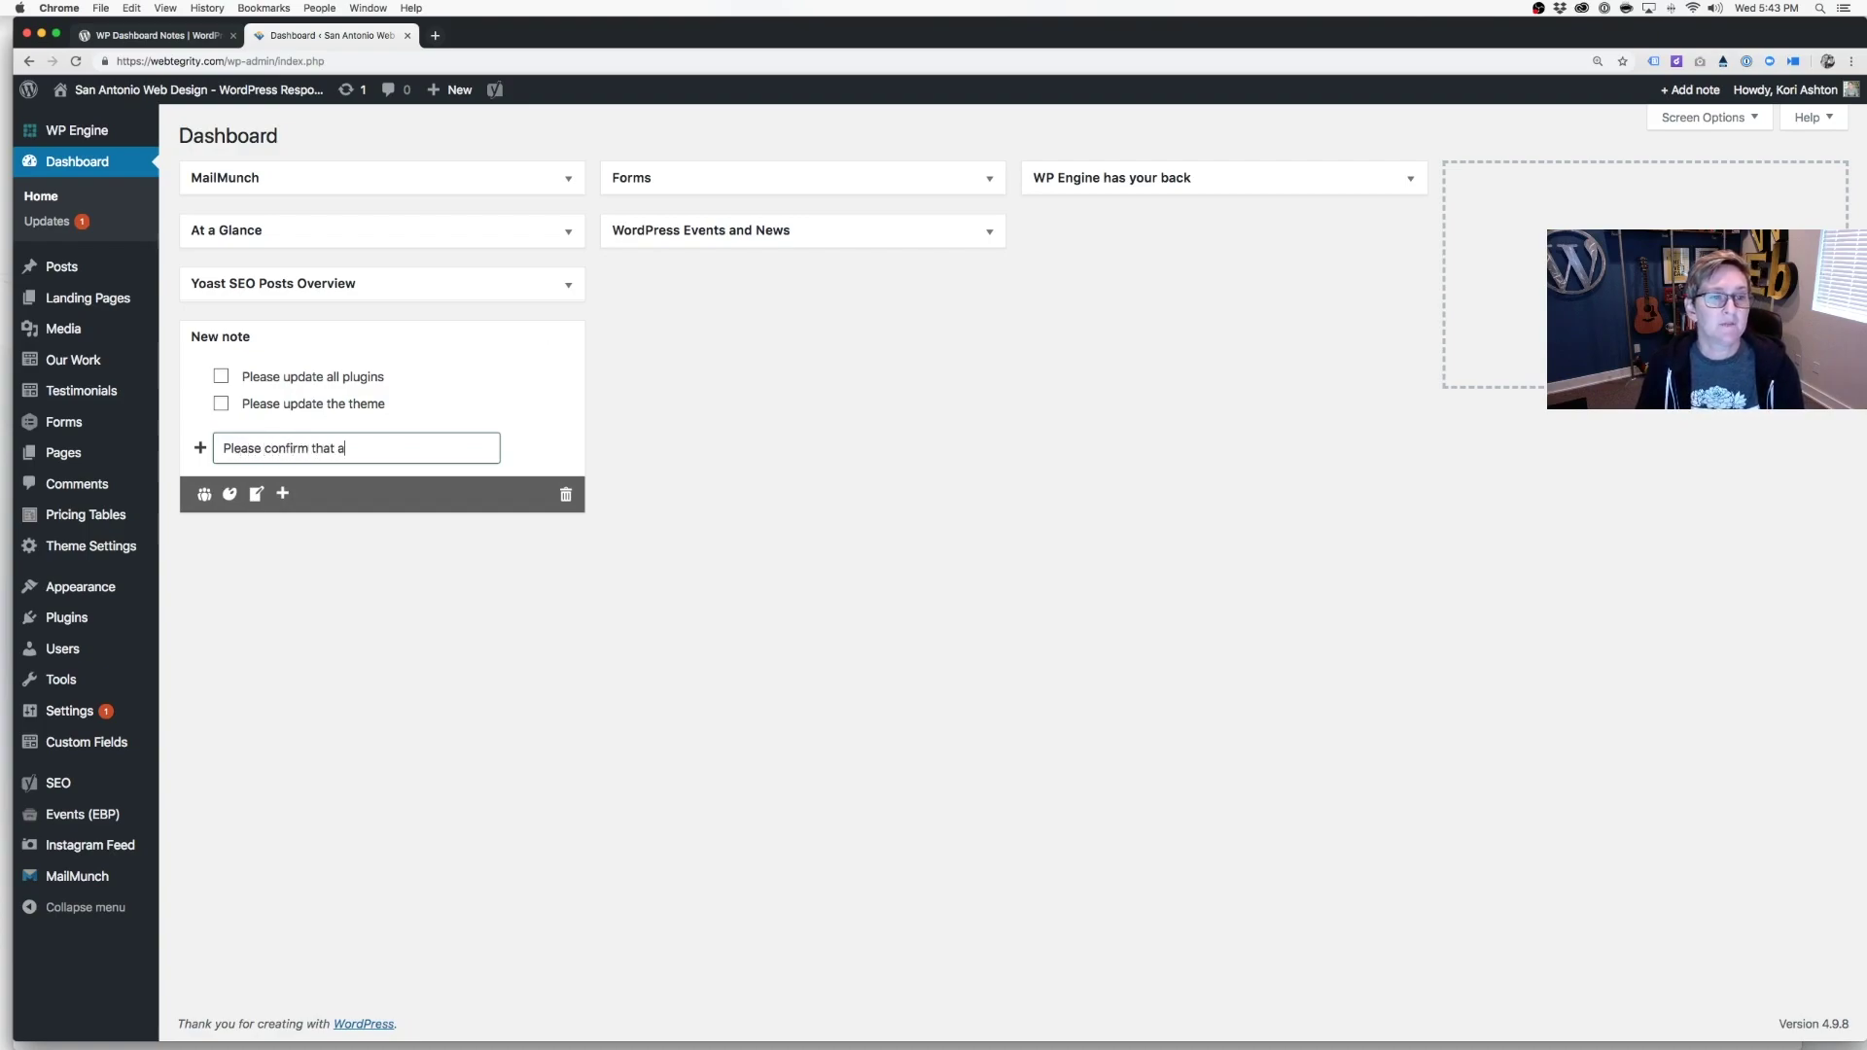
{"action": "type", "text": "ll is still working"}
{"action": "key", "text": "Return"}
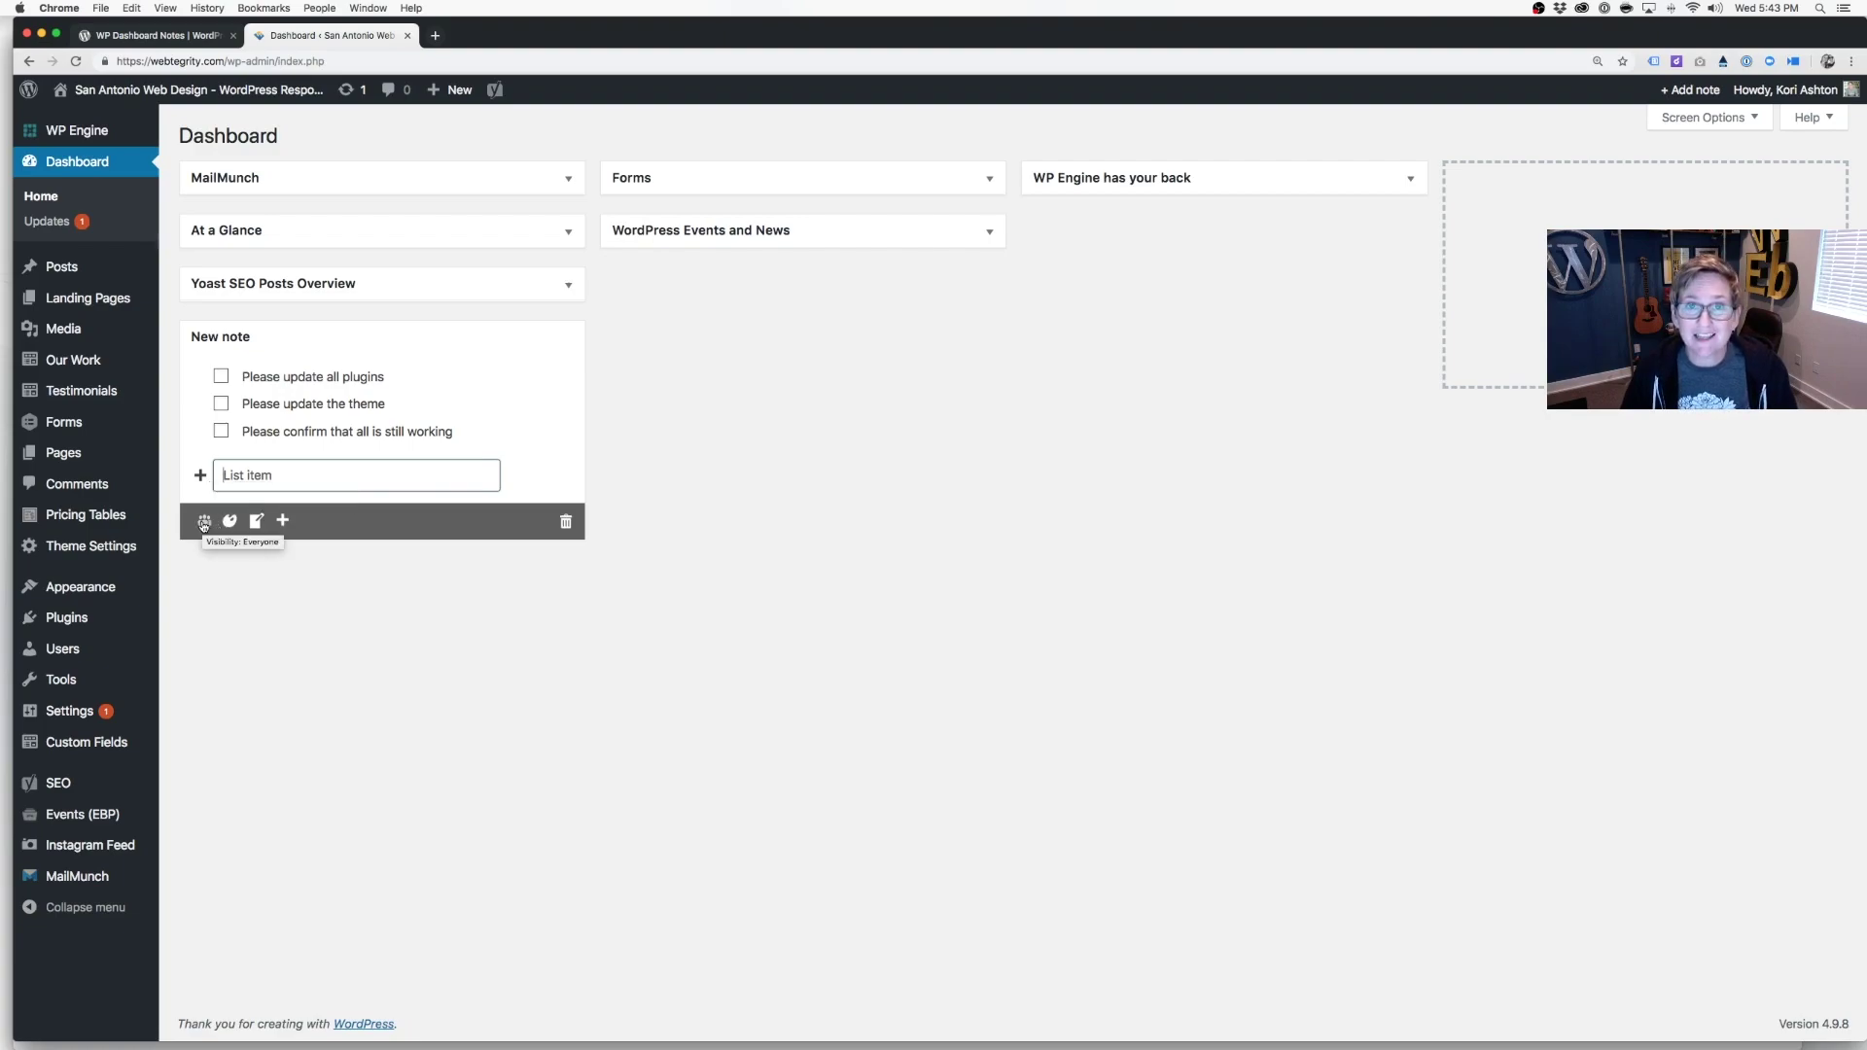
Set the checklist note to Just me, colour it yellow, and add a second blank note.
{"action": "left_click", "coordinate": [204, 523]}
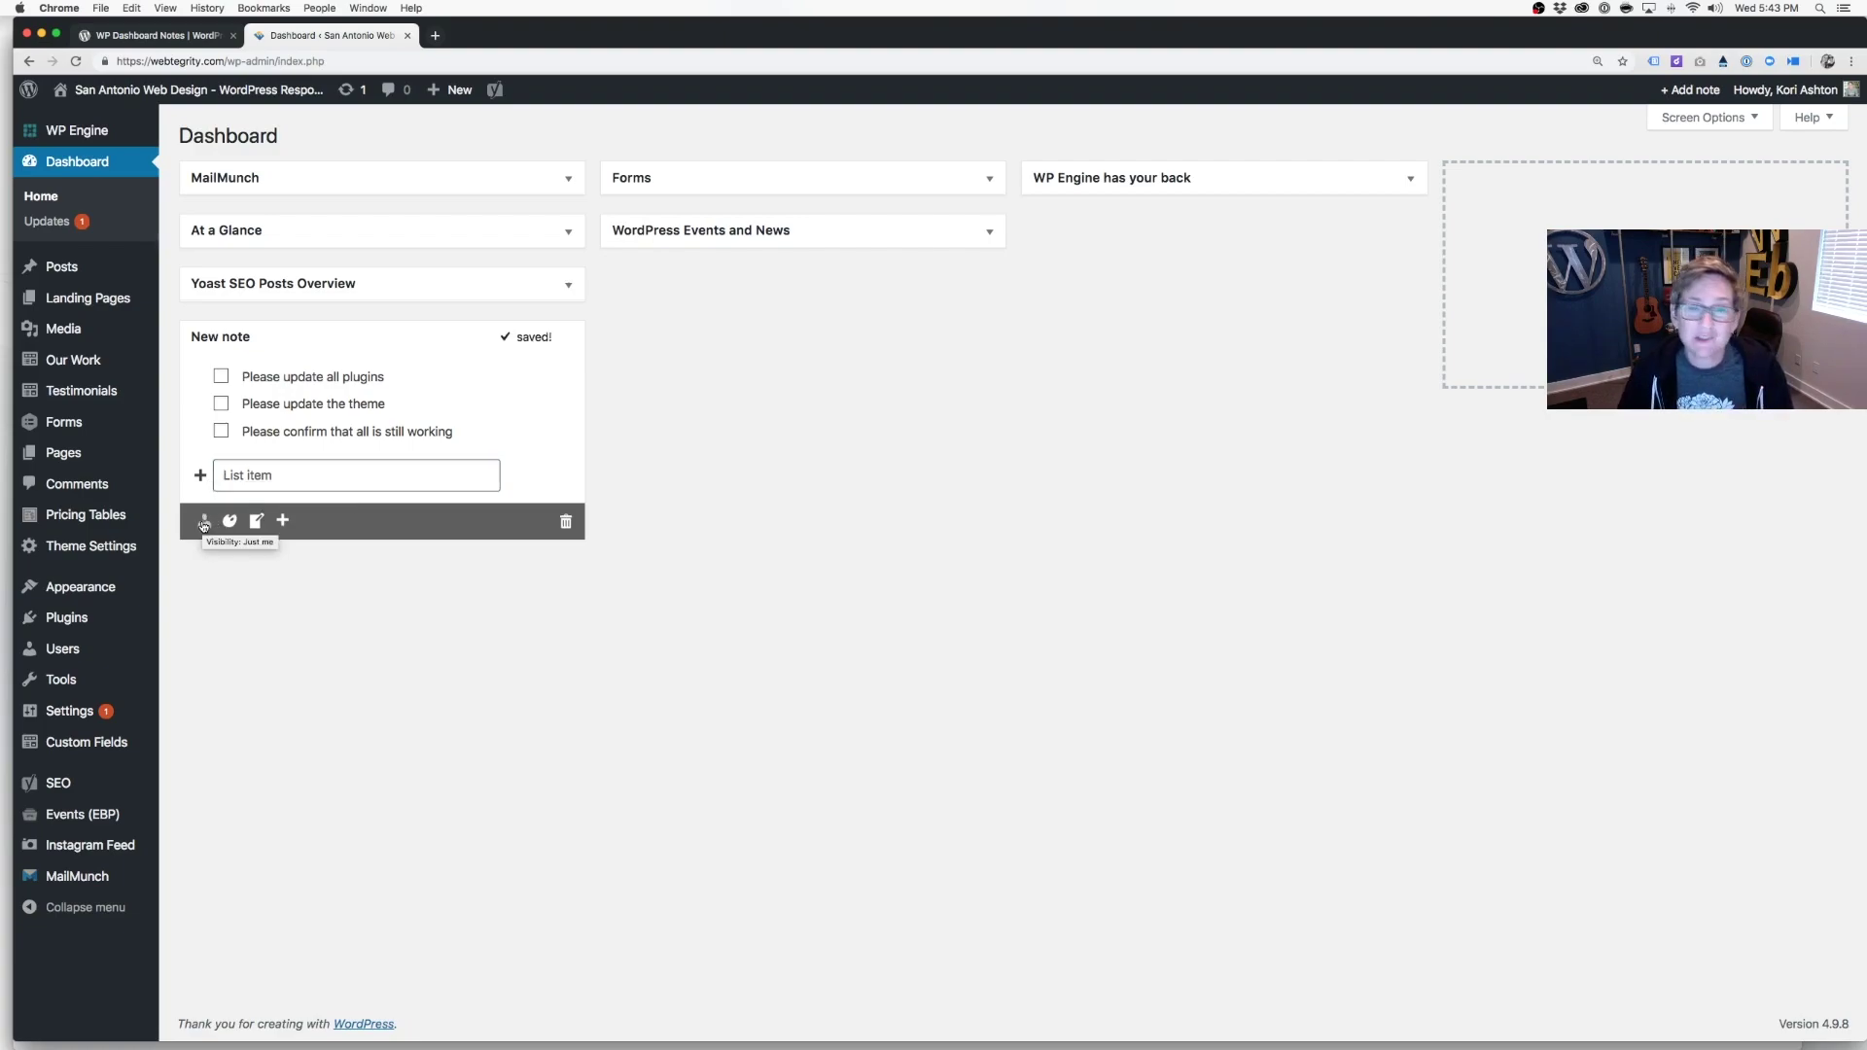
{"action": "mouse_move", "coordinate": [232, 526]}
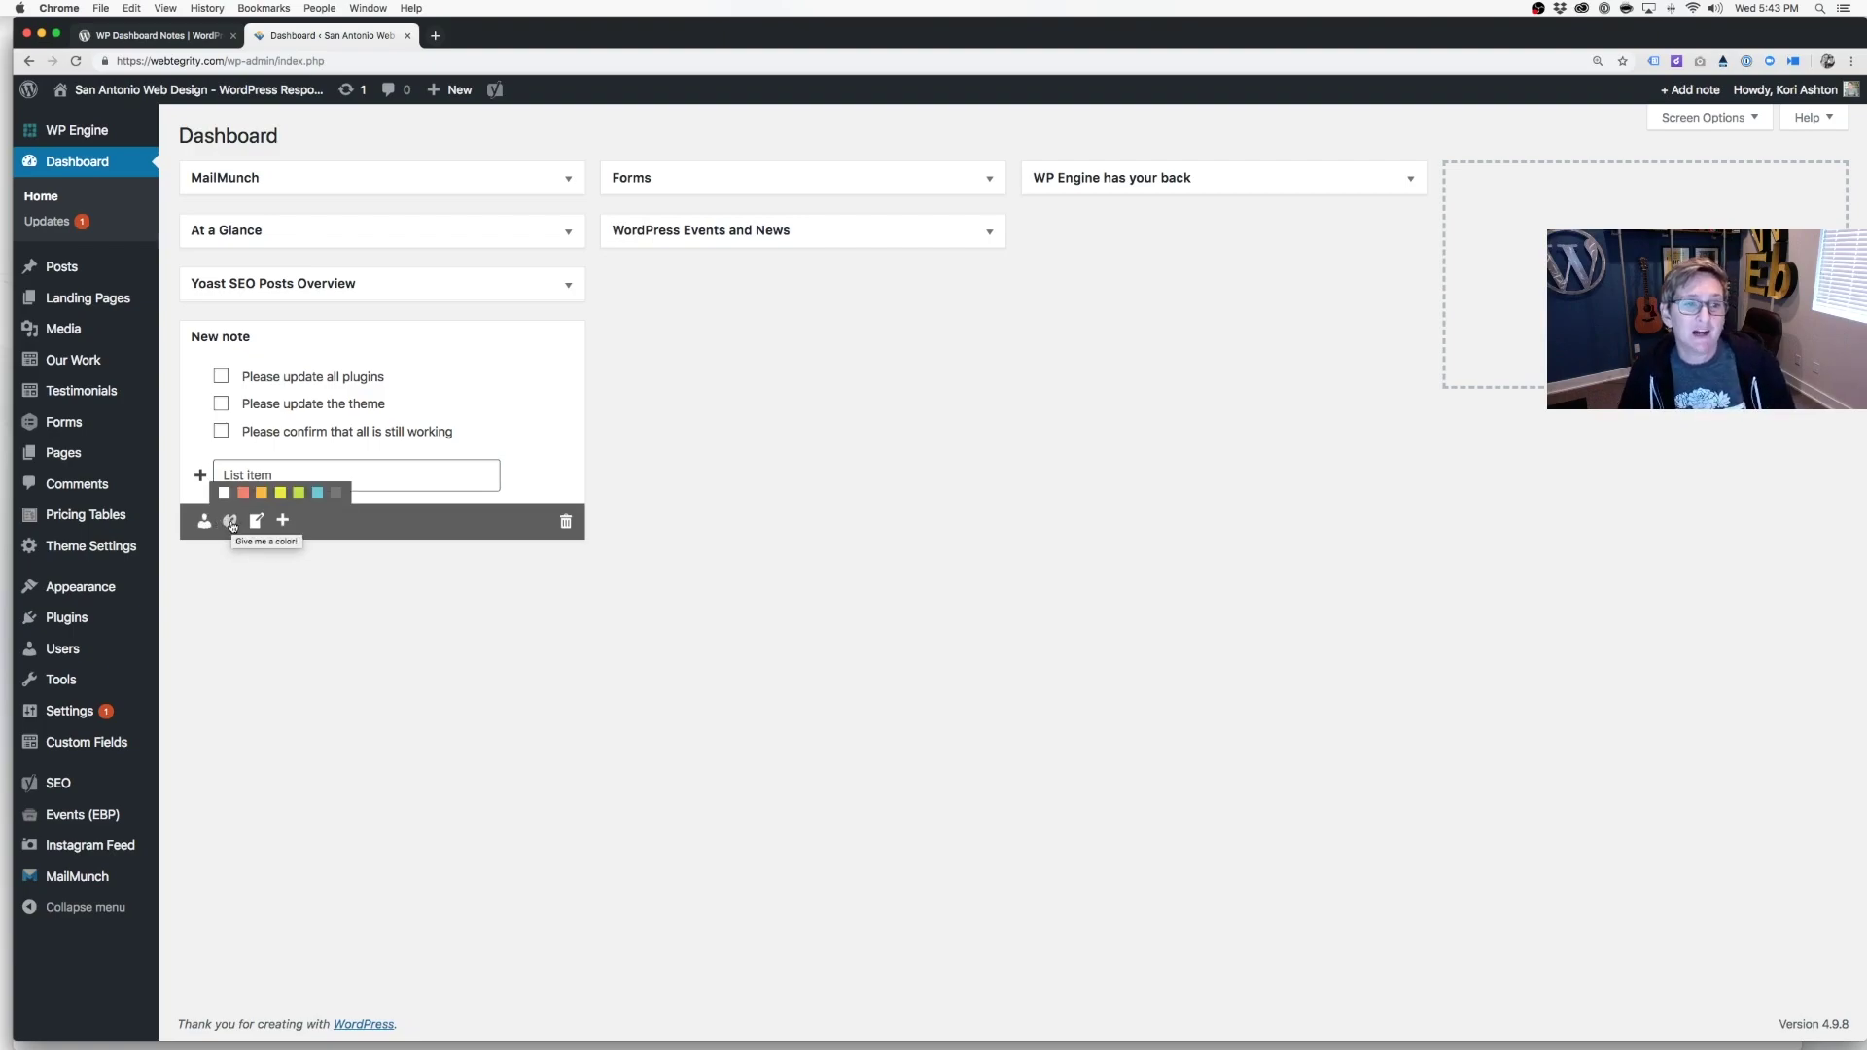
{"action": "left_click", "coordinate": [243, 493]}
{"action": "left_click", "coordinate": [282, 495]}
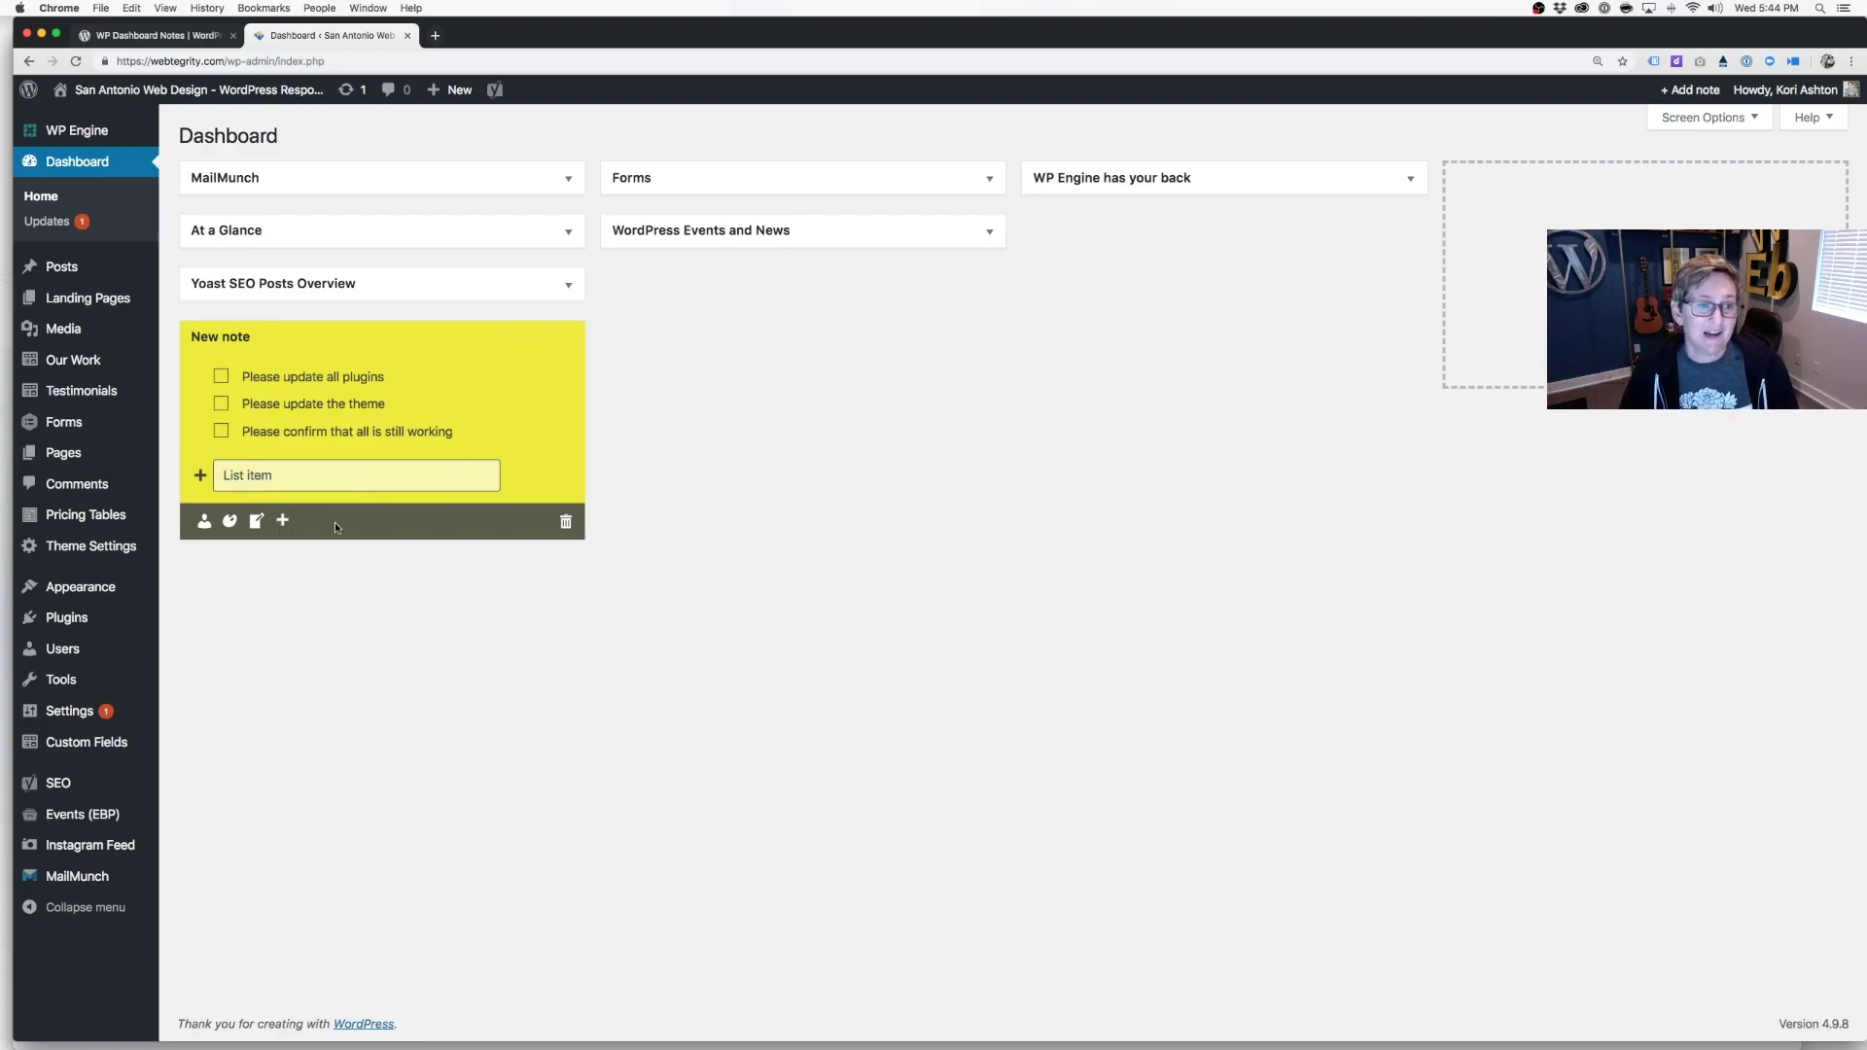
{"action": "left_click", "coordinate": [282, 520]}
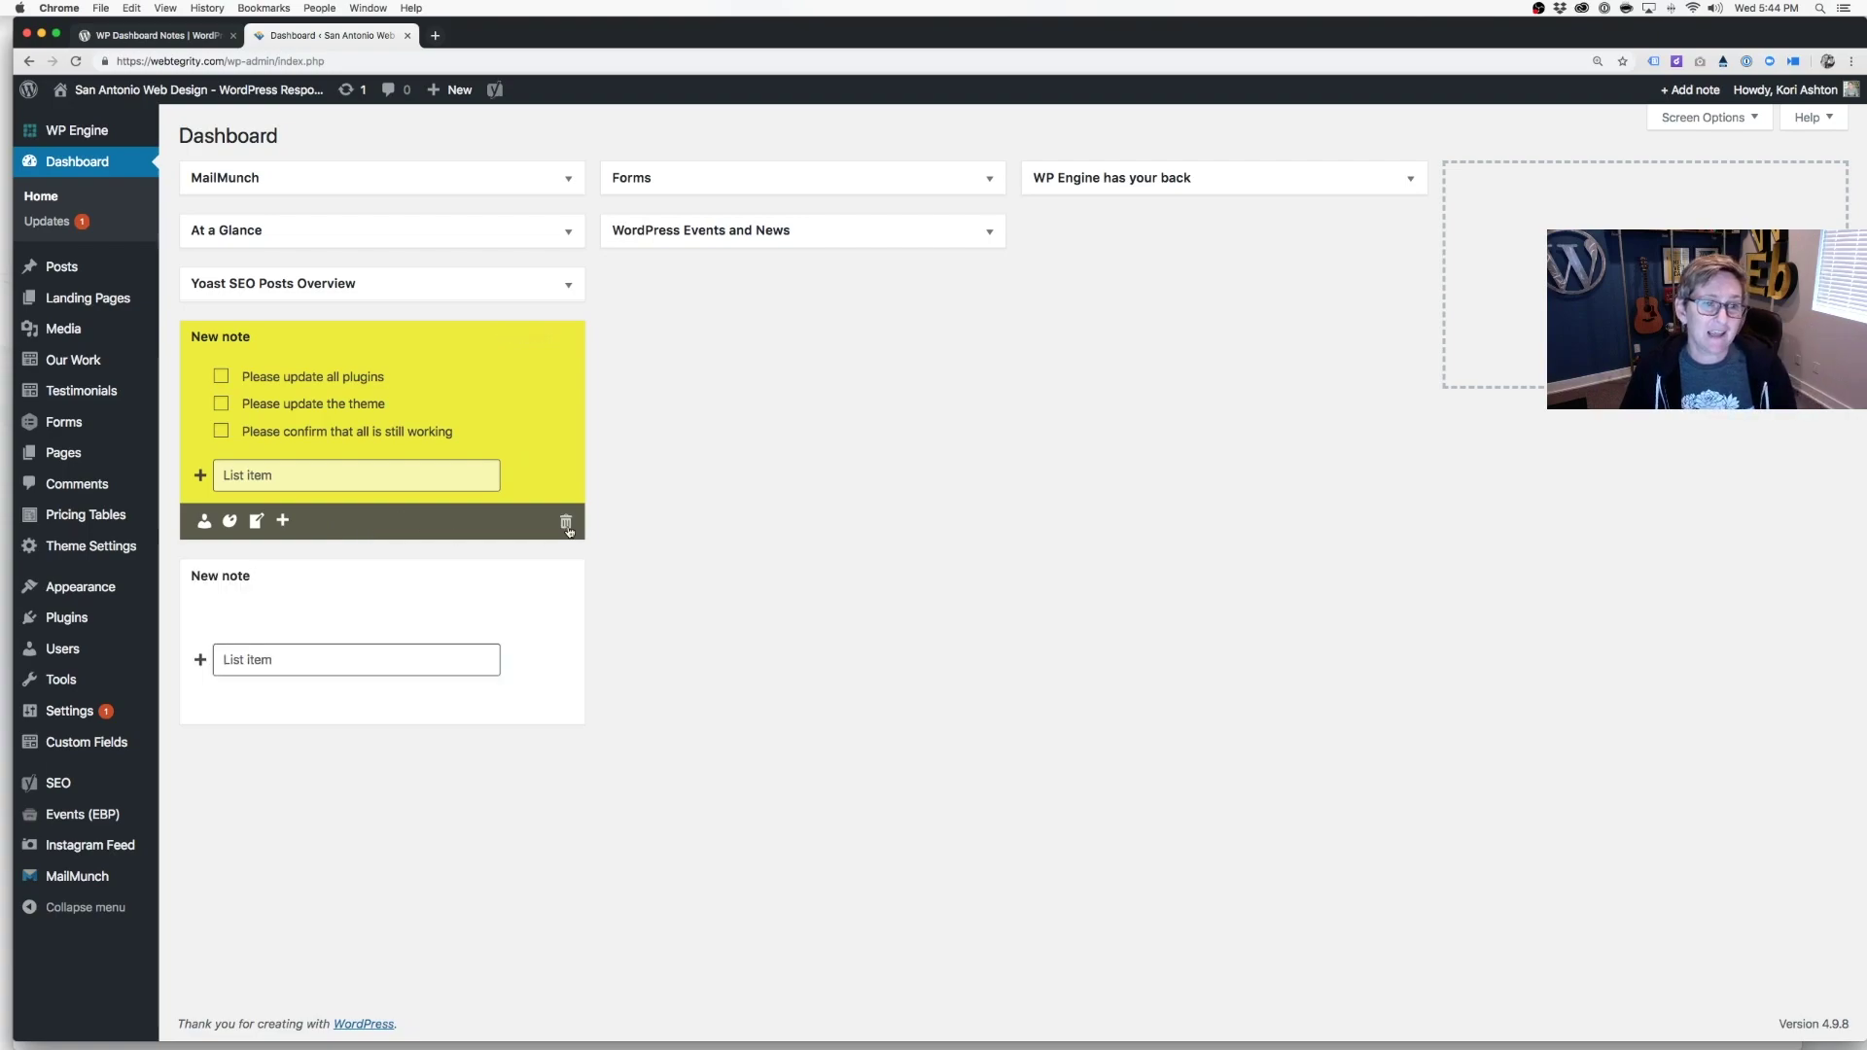
Switch the second note to plain text and retitle it 'Change the title'.
{"action": "mouse_move", "coordinate": [387, 632]}
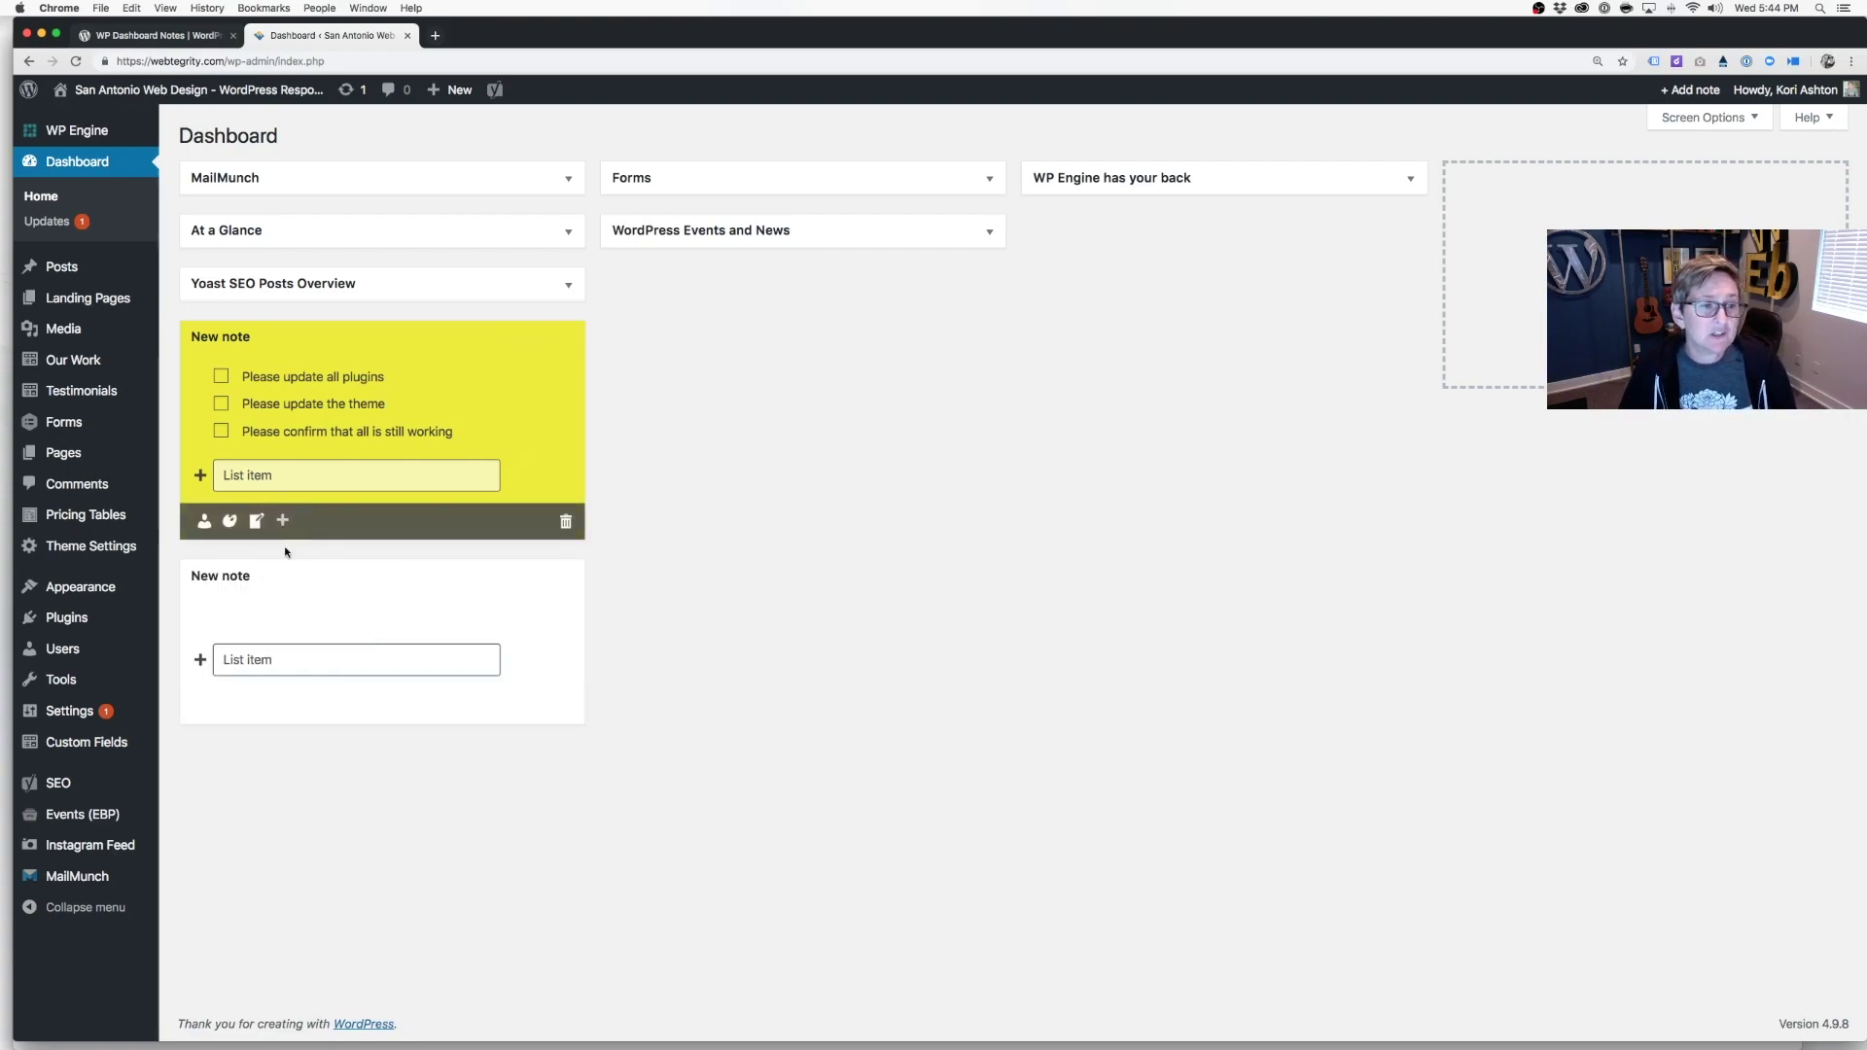
{"action": "left_click", "coordinate": [255, 704]}
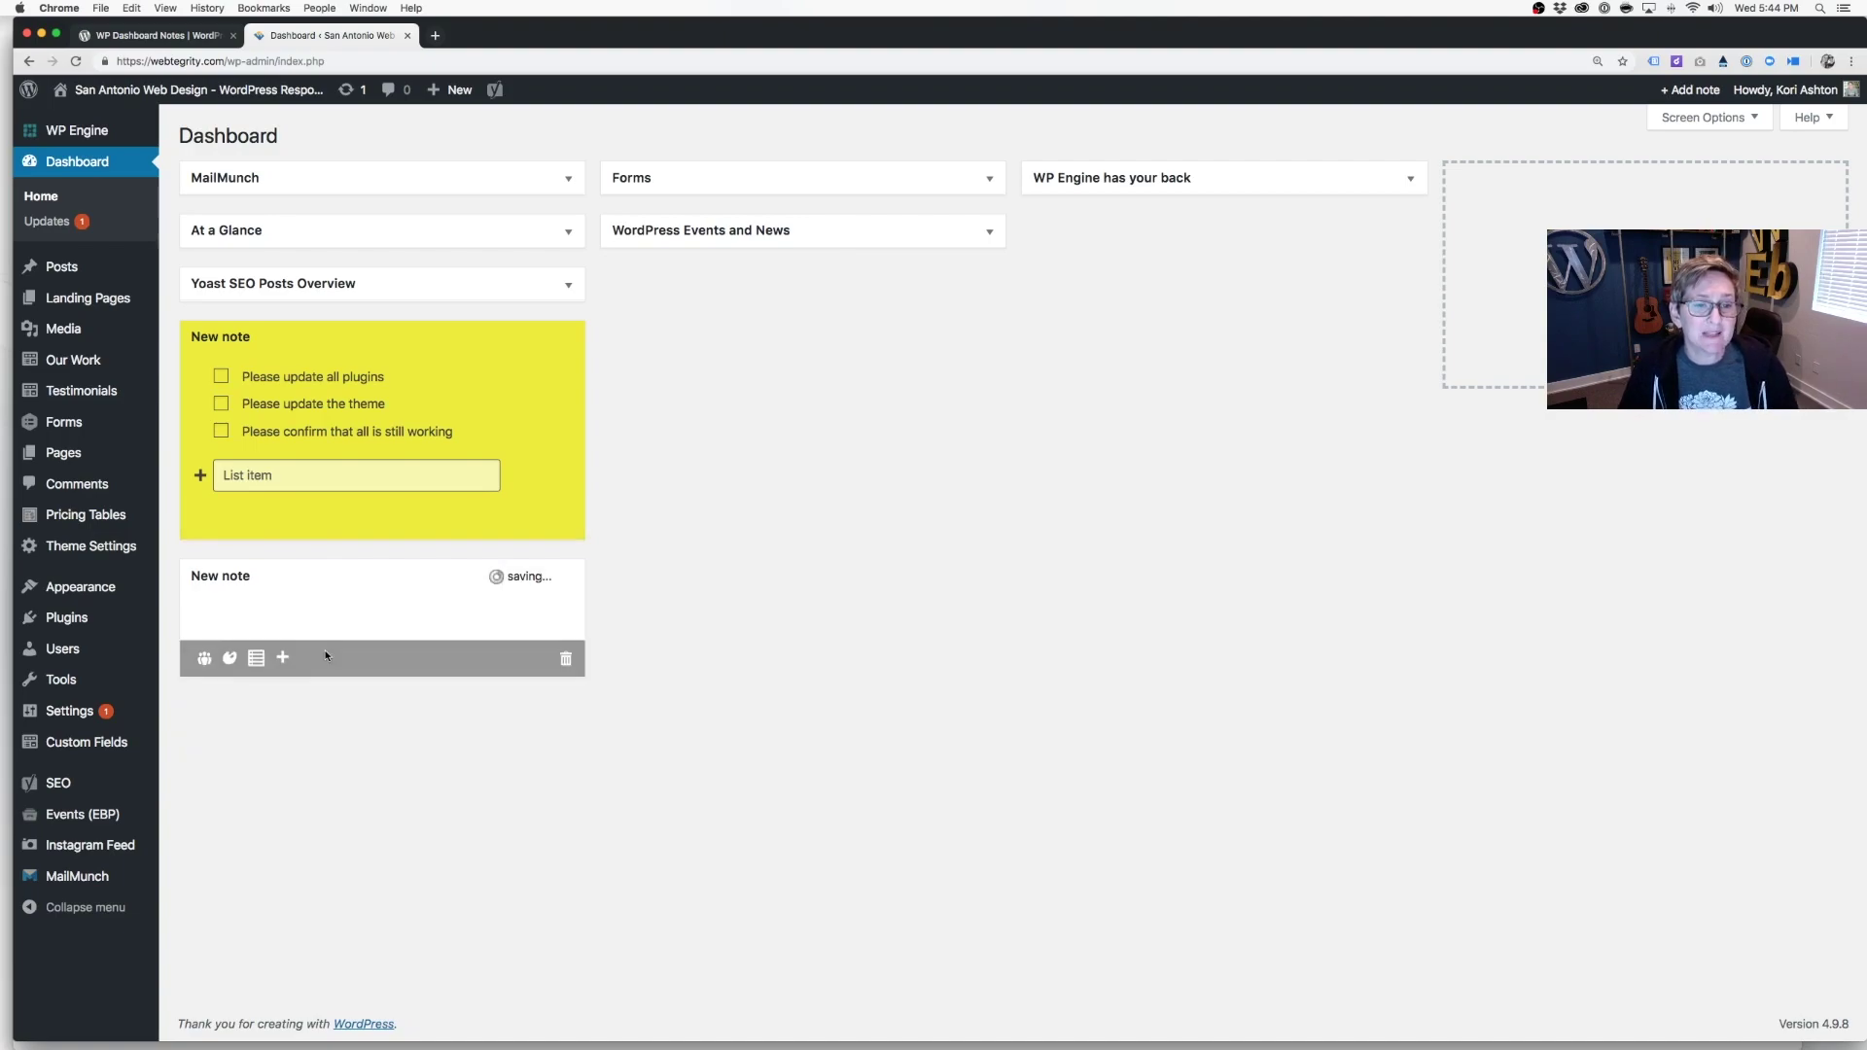
{"action": "left_click", "coordinate": [289, 618]}
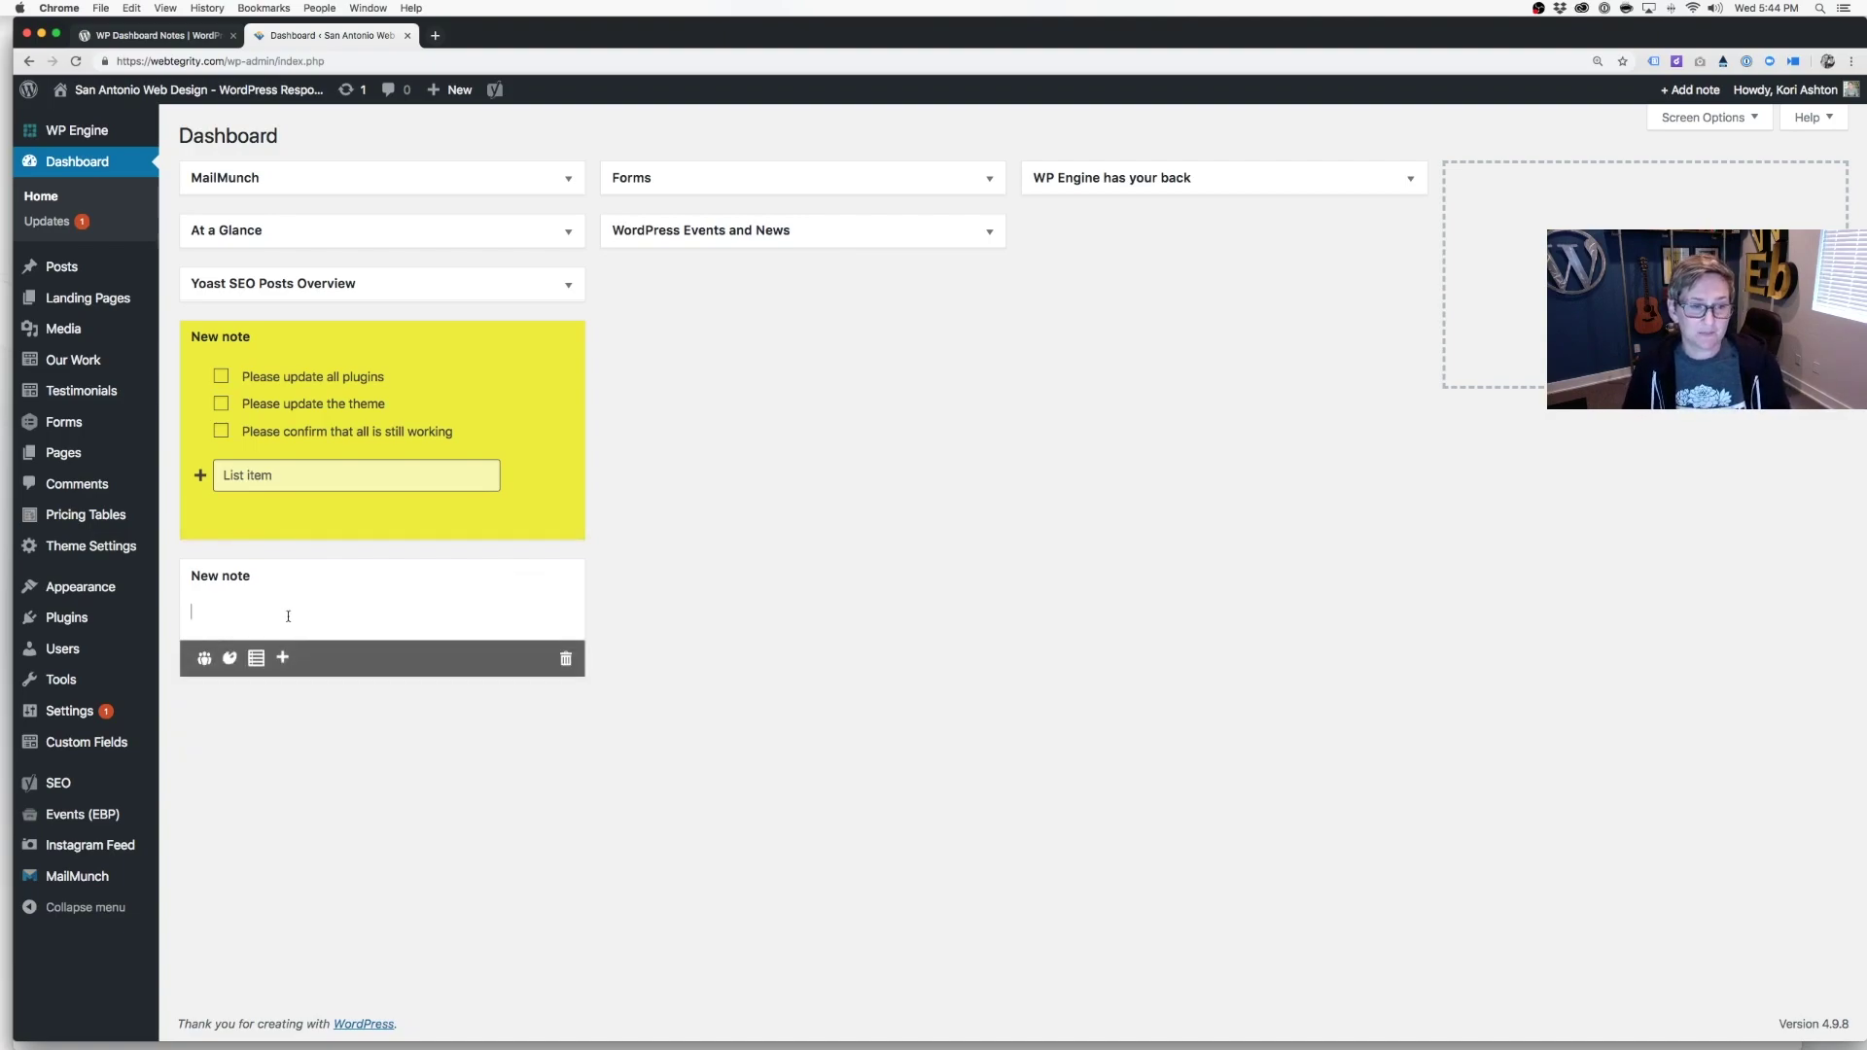
{"action": "left_click", "coordinate": [227, 576]}
{"action": "triple_click", "coordinate": [248, 578]}
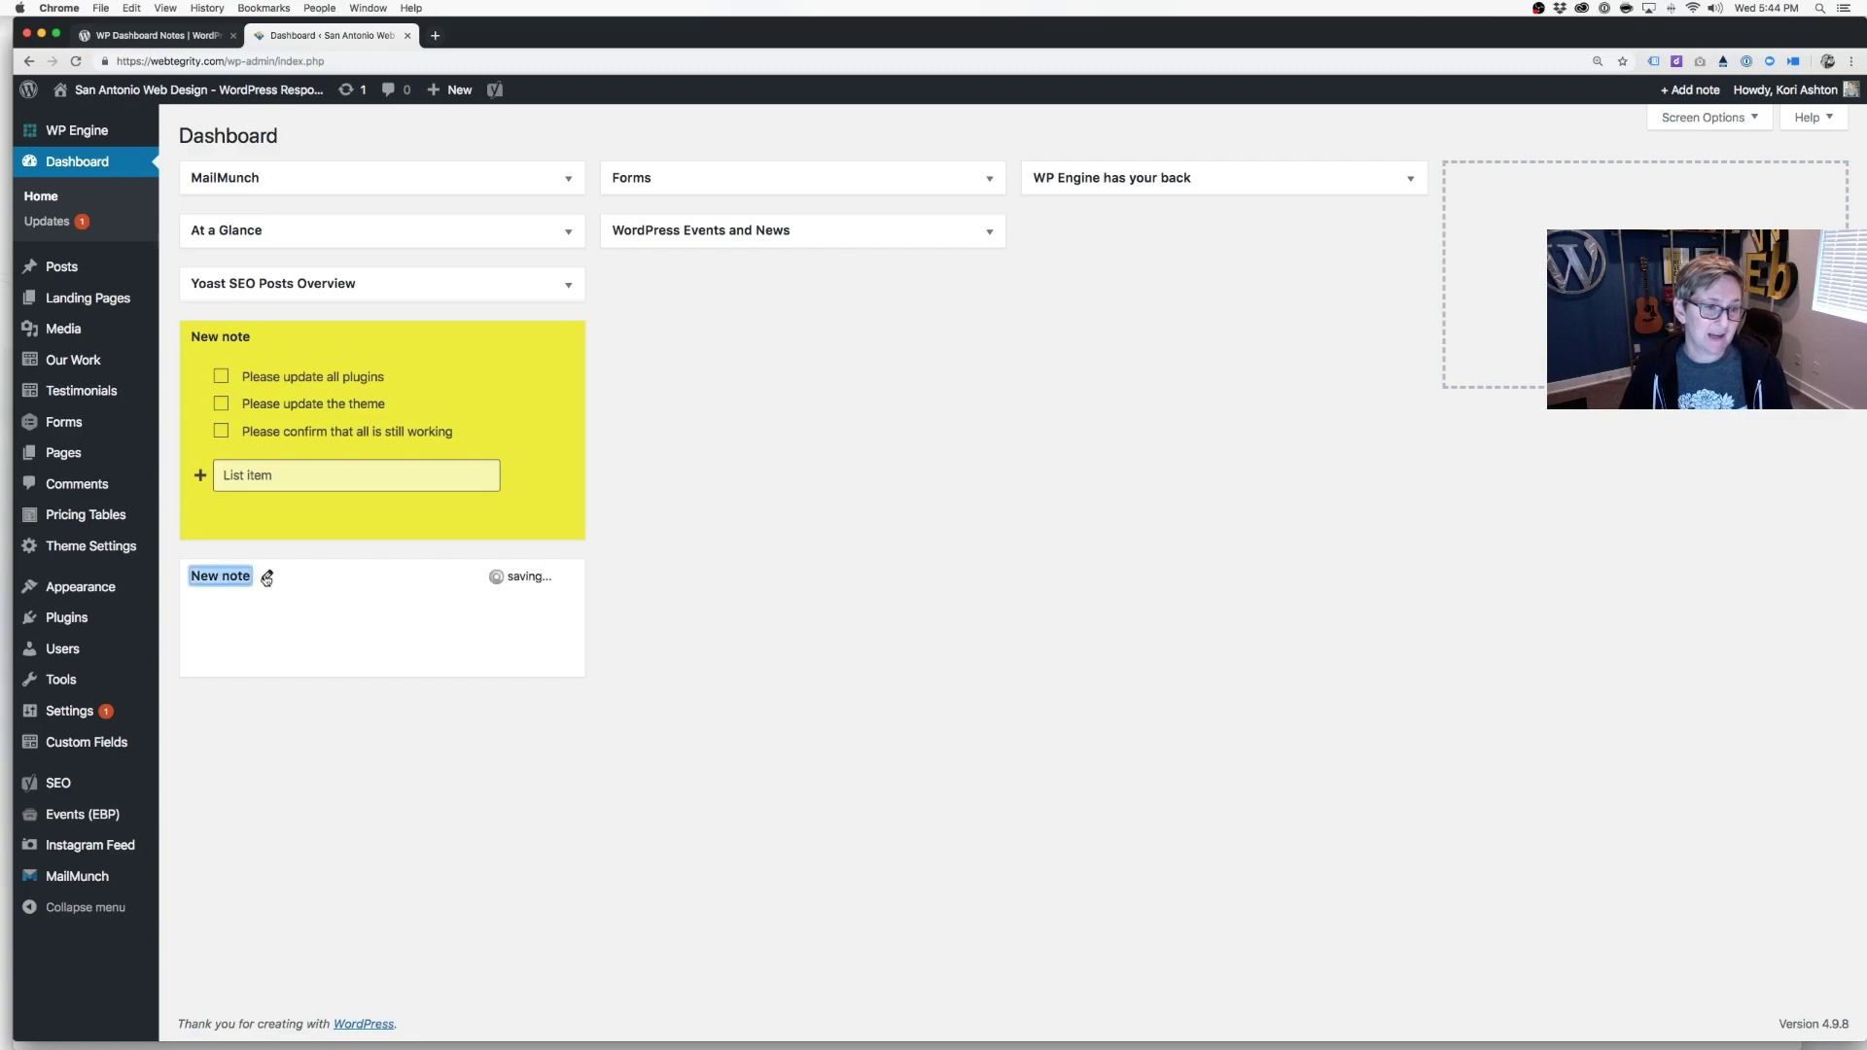
{"action": "type", "text": "Change the but"}
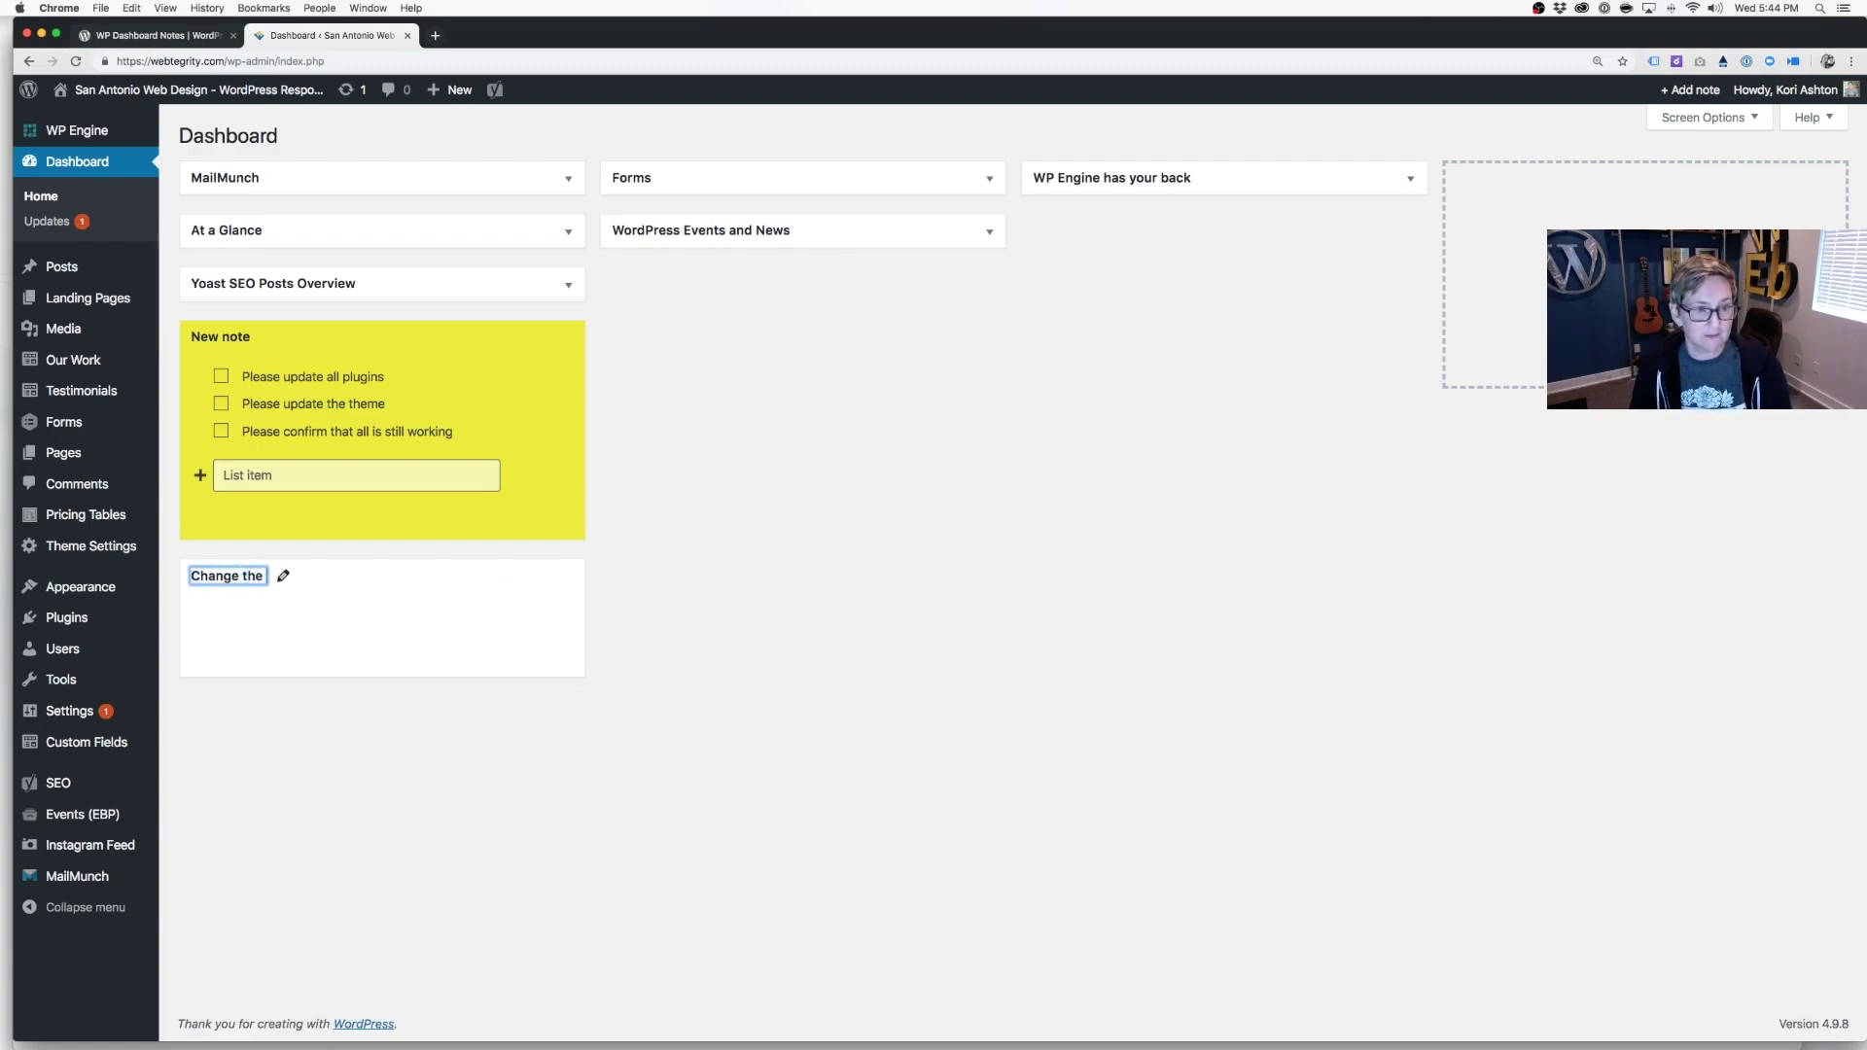
{"action": "key", "text": "BackSpace"}
{"action": "key", "text": "BackSpace"}
{"action": "key", "text": "BackSpace"}
{"action": "type", "text": "tt"}
{"action": "key", "text": "BackSpace"}
{"action": "type", "text": "itle"}
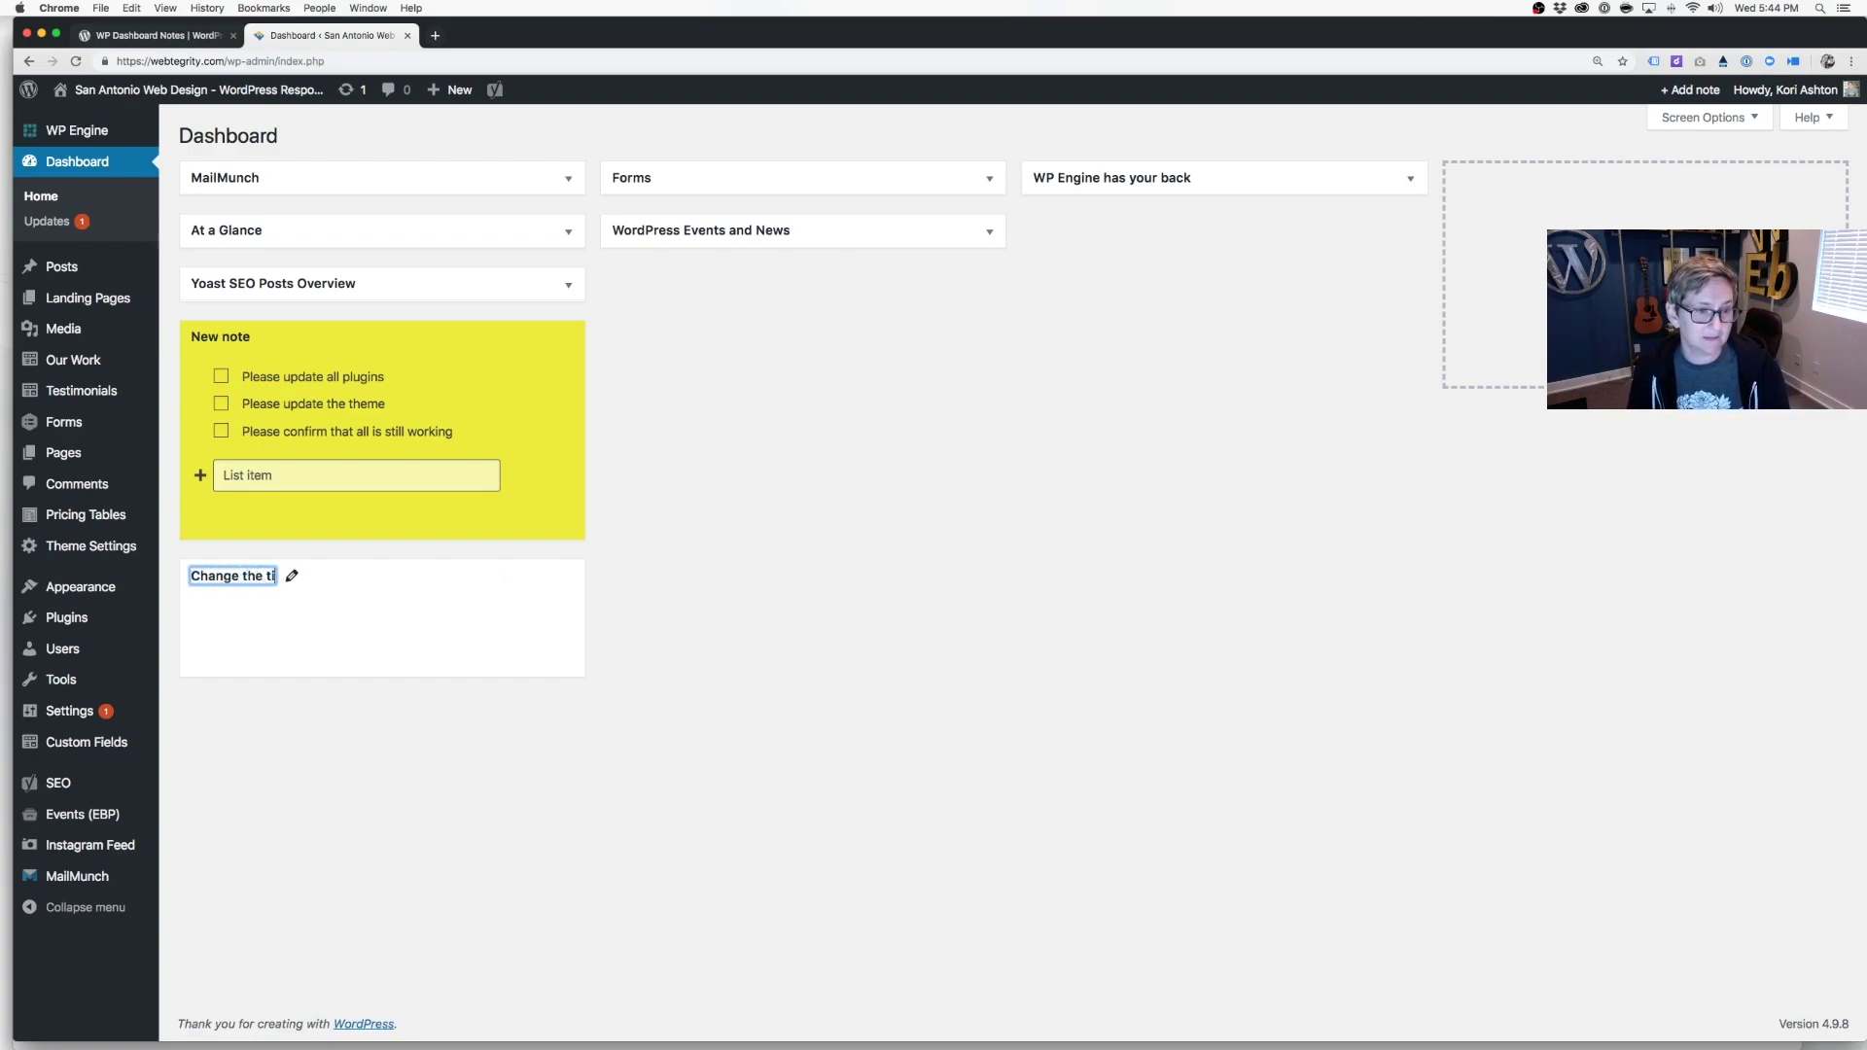
Paste the contact-for-updates message into the note body and move it to the middle column.
{"action": "left_click", "coordinate": [450, 627]}
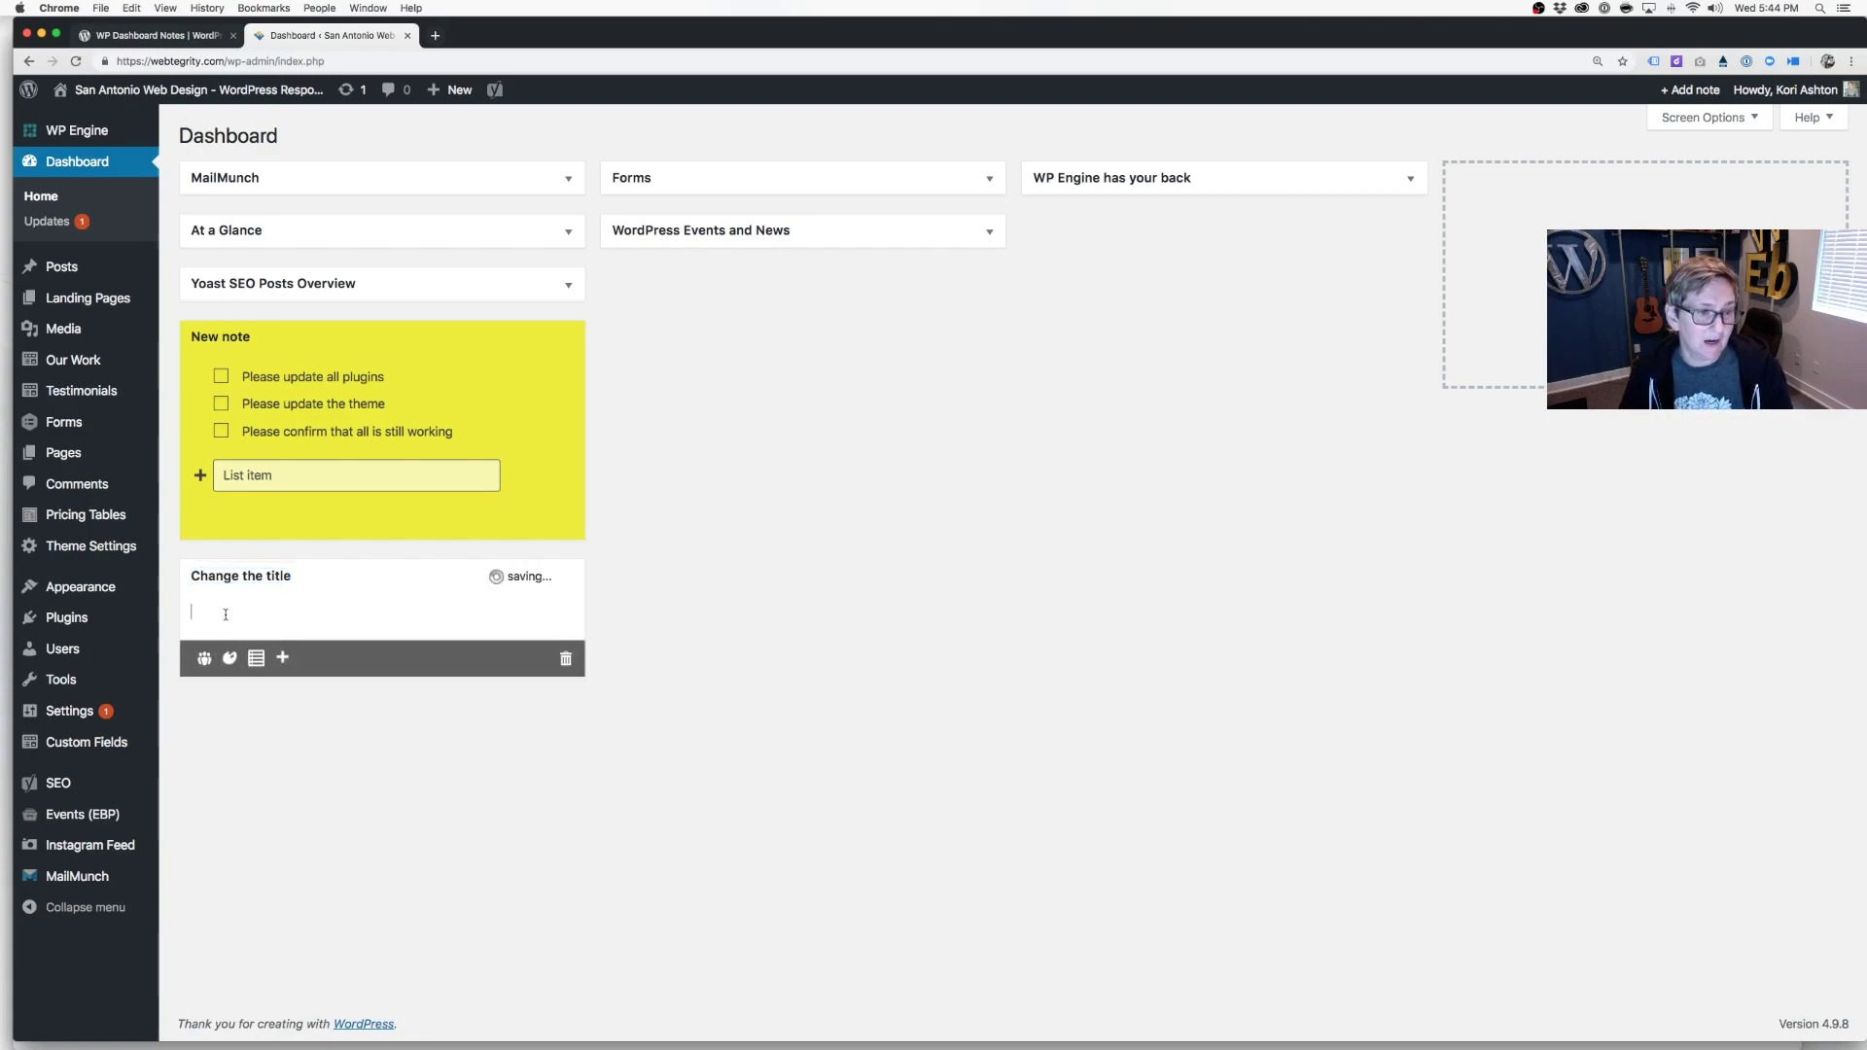
{"action": "type", "text": "Please contact Kori for more information about updates and alerts seen in your dashboard."}
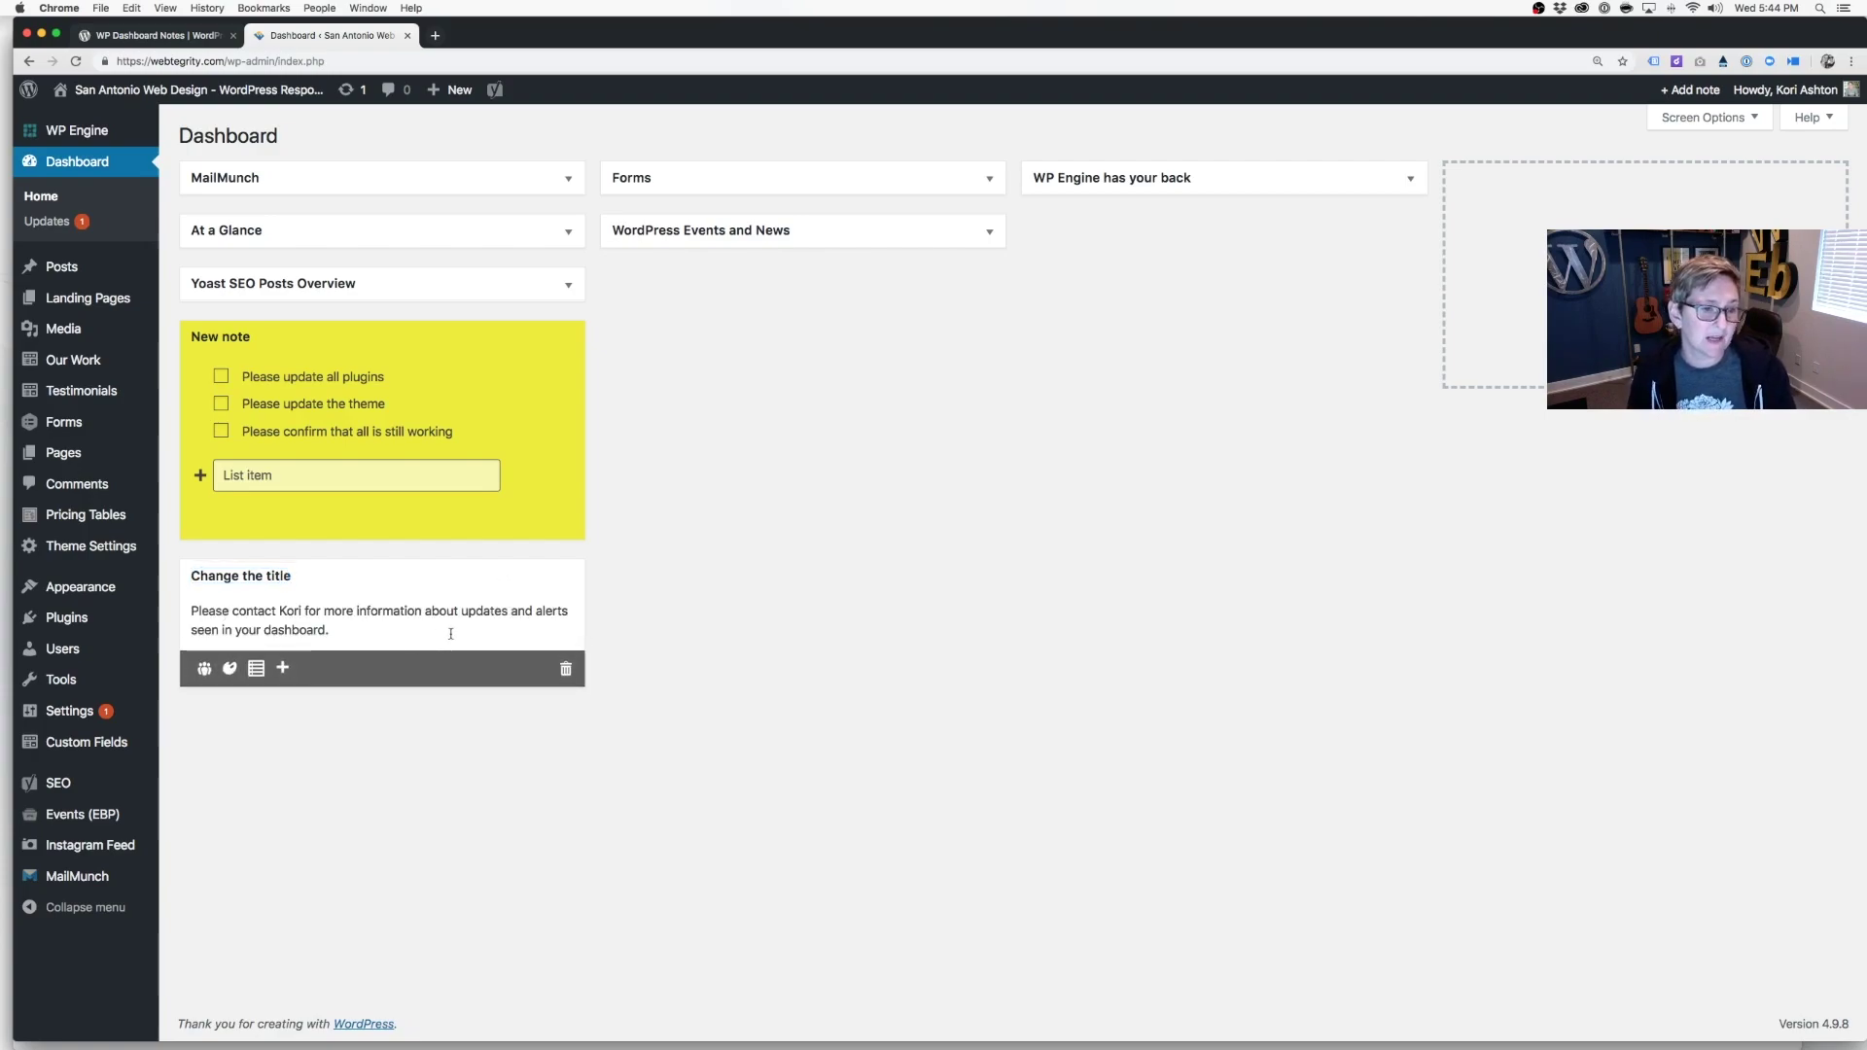
{"action": "left_click", "coordinate": [450, 704]}
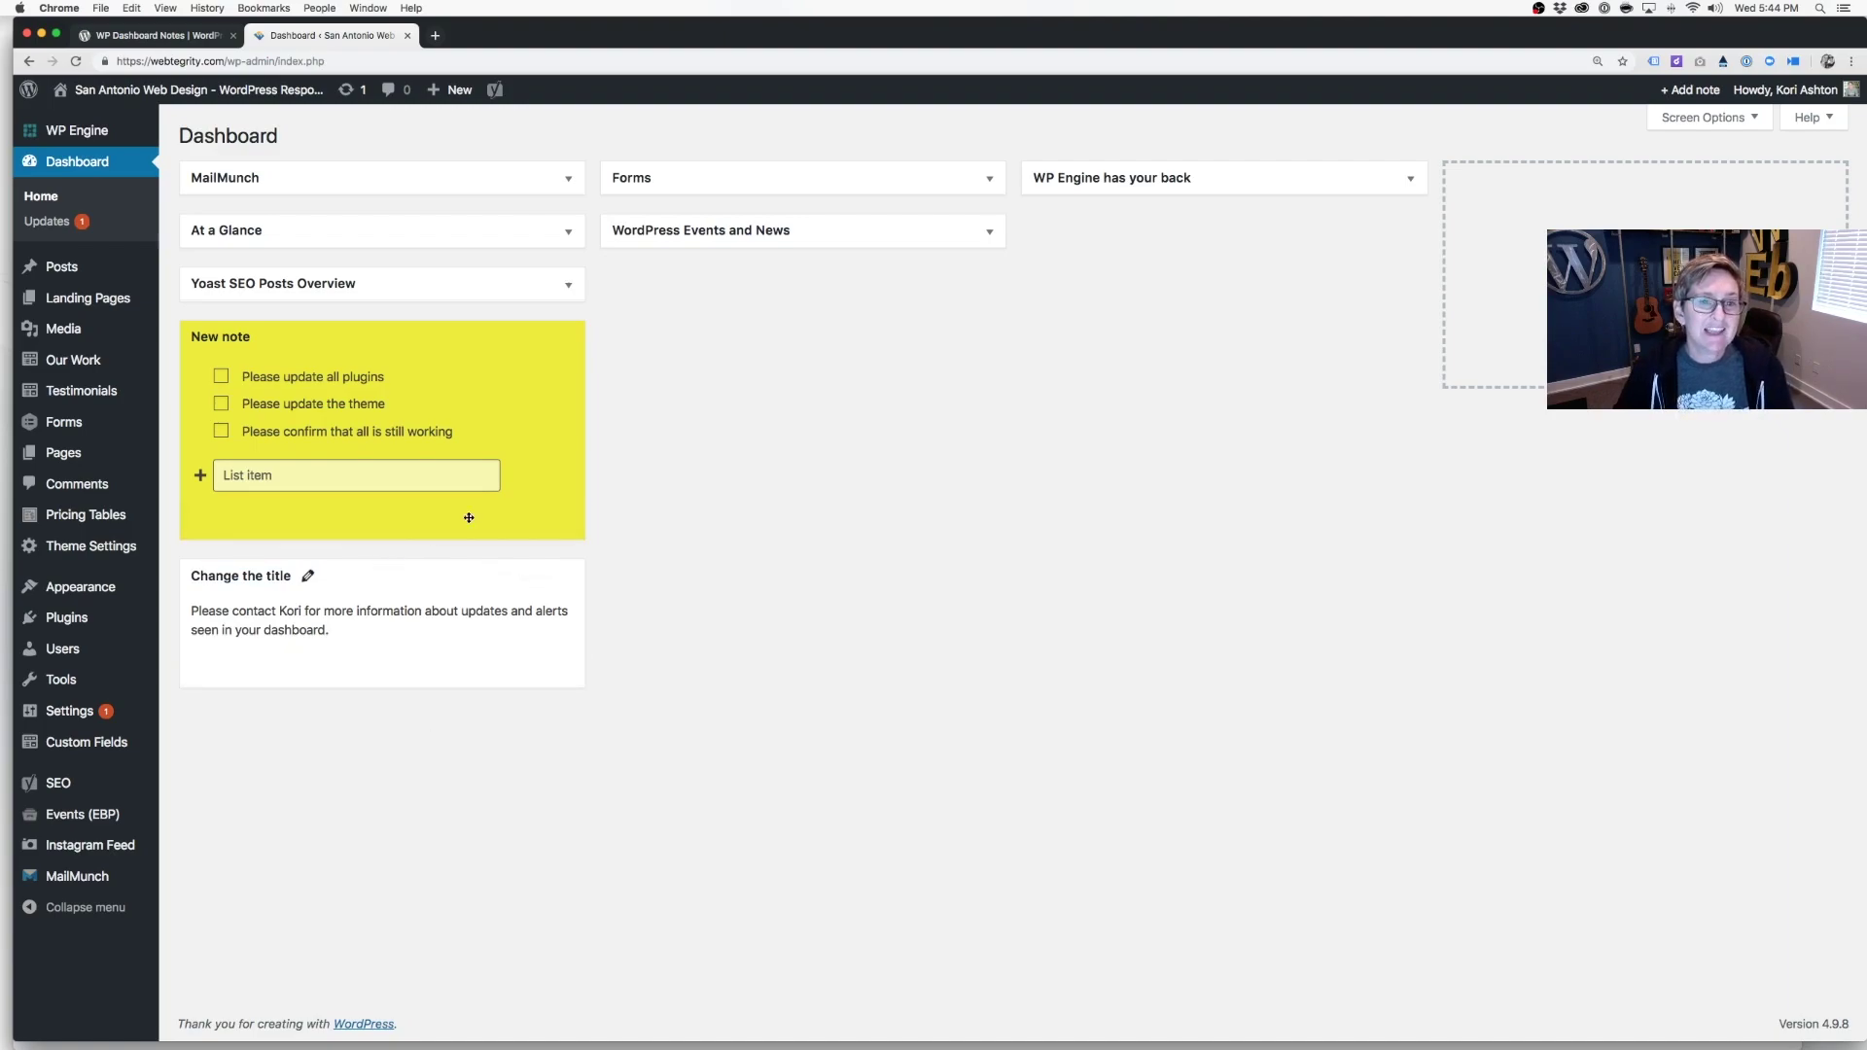
{"action": "left_click_drag", "start_coordinate": [468, 517], "coordinate": [728, 177]}
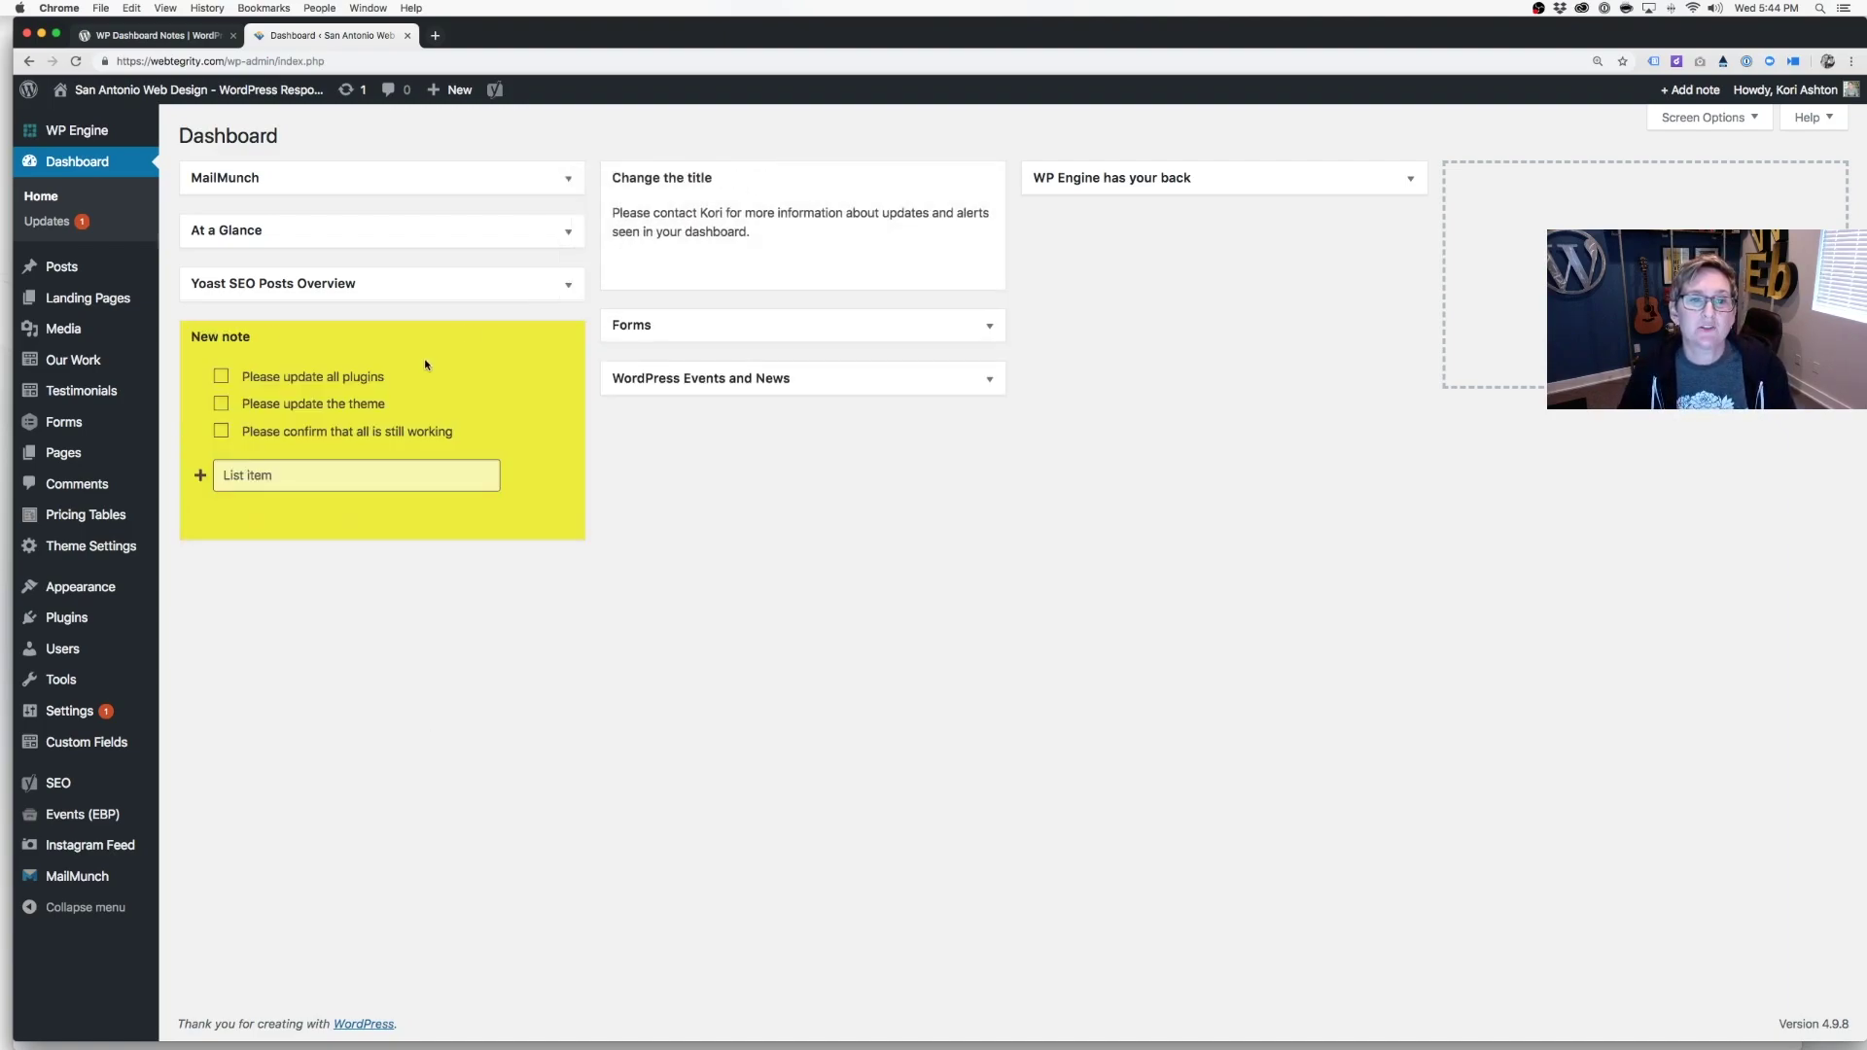
Move the yellow note to the middle column, change the other note's visibility, then delete the yellow note.
{"action": "left_click_drag", "start_coordinate": [409, 336], "coordinate": [863, 175]}
{"action": "mouse_move", "coordinate": [624, 511]}
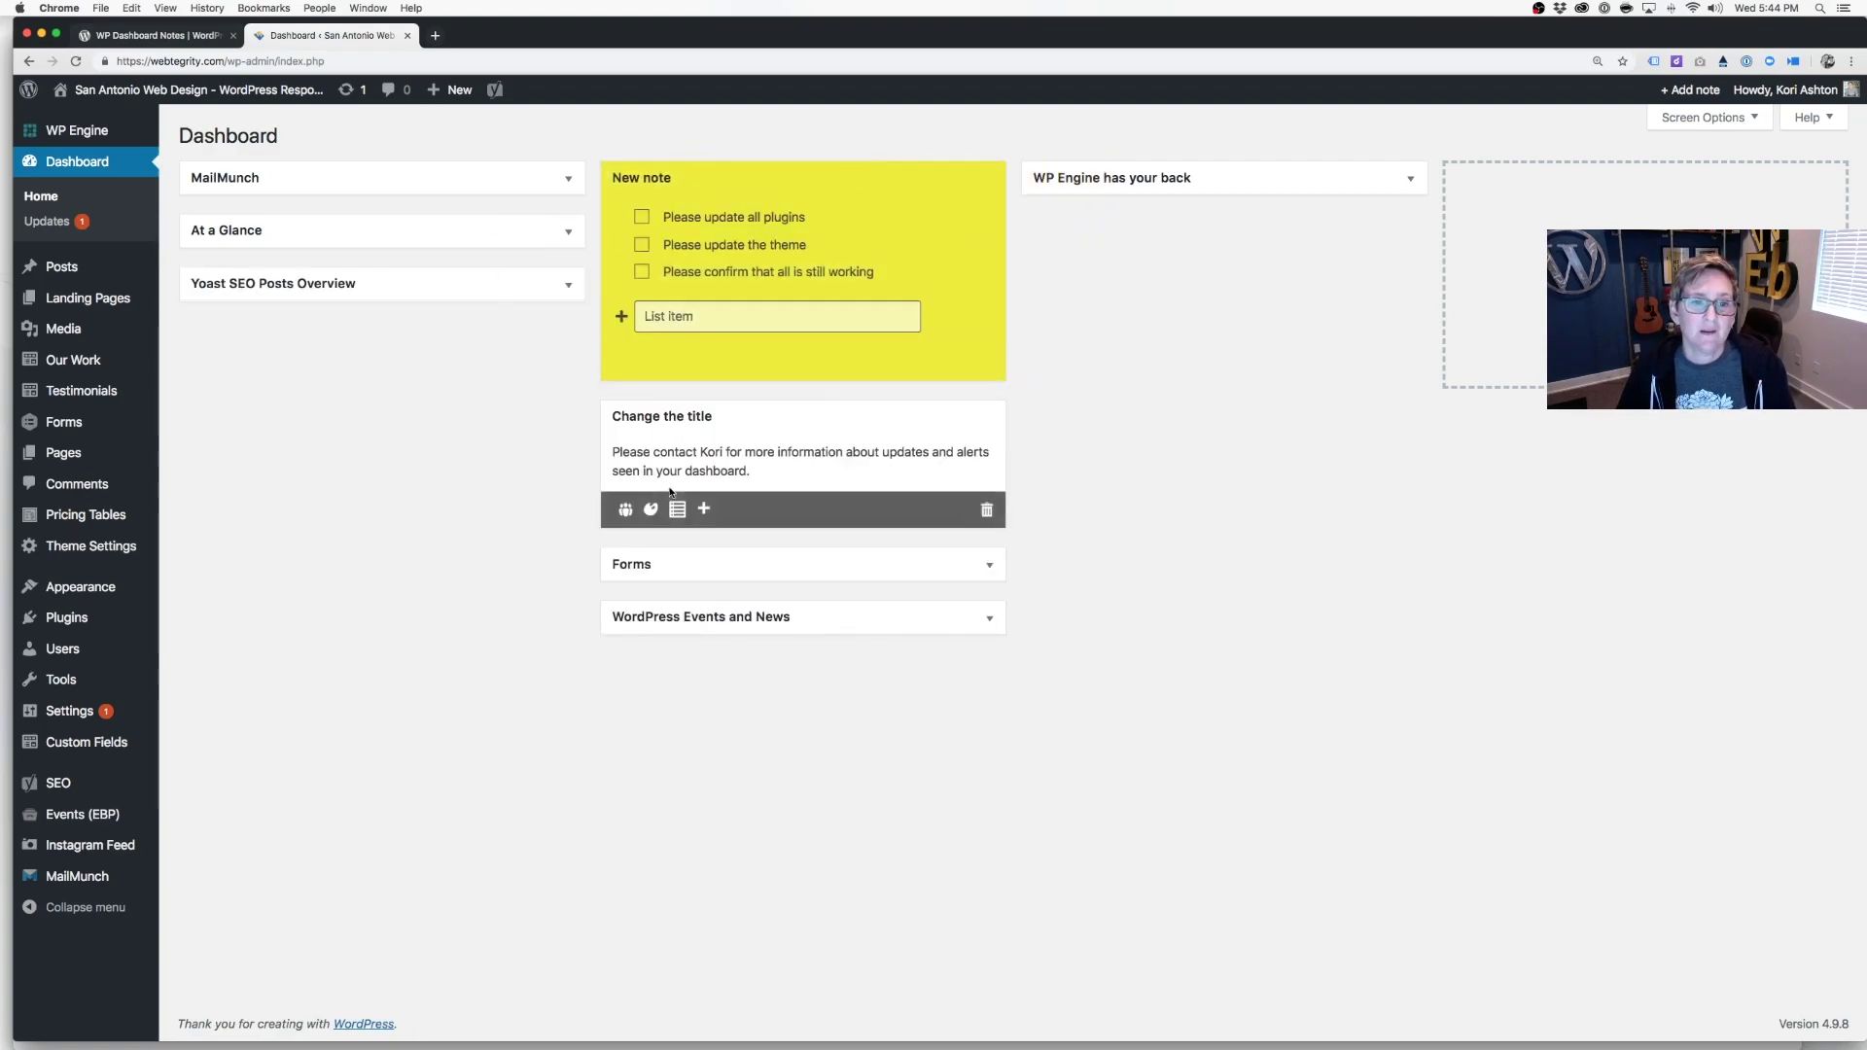
{"action": "left_click", "coordinate": [625, 512]}
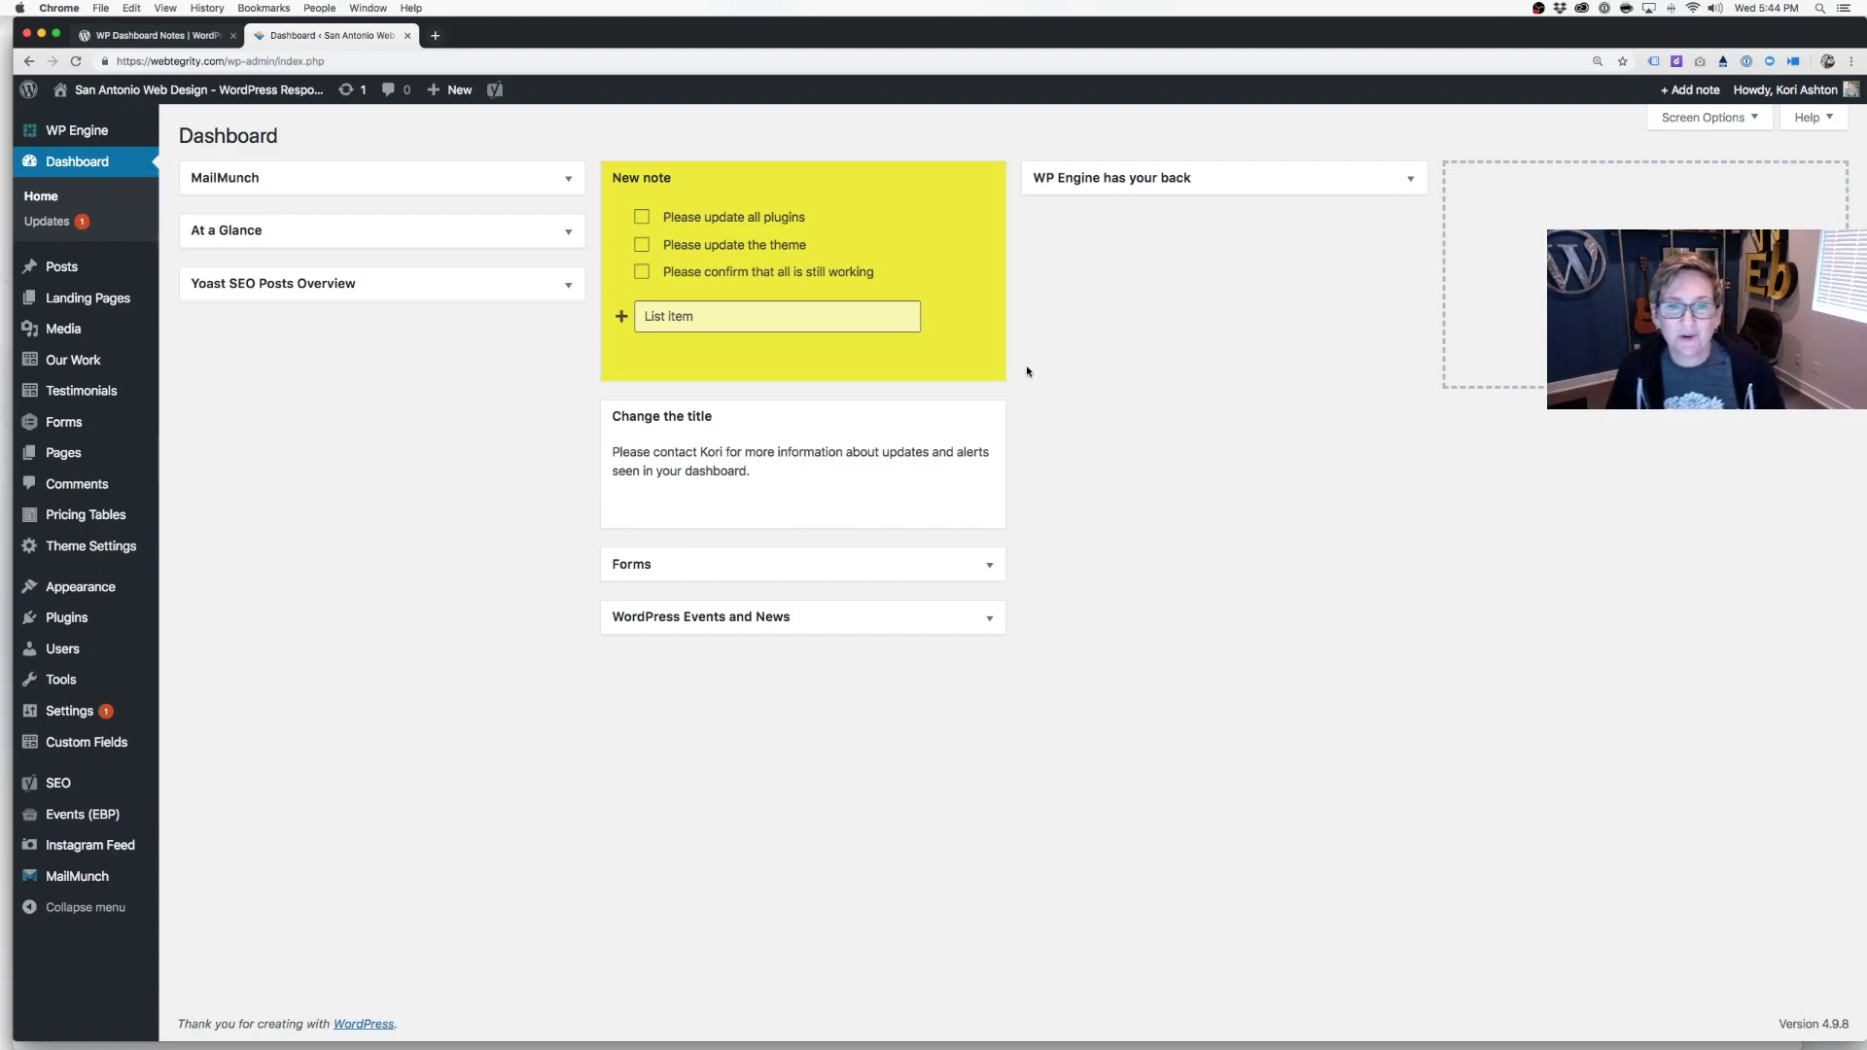
{"action": "left_click", "coordinate": [989, 364]}
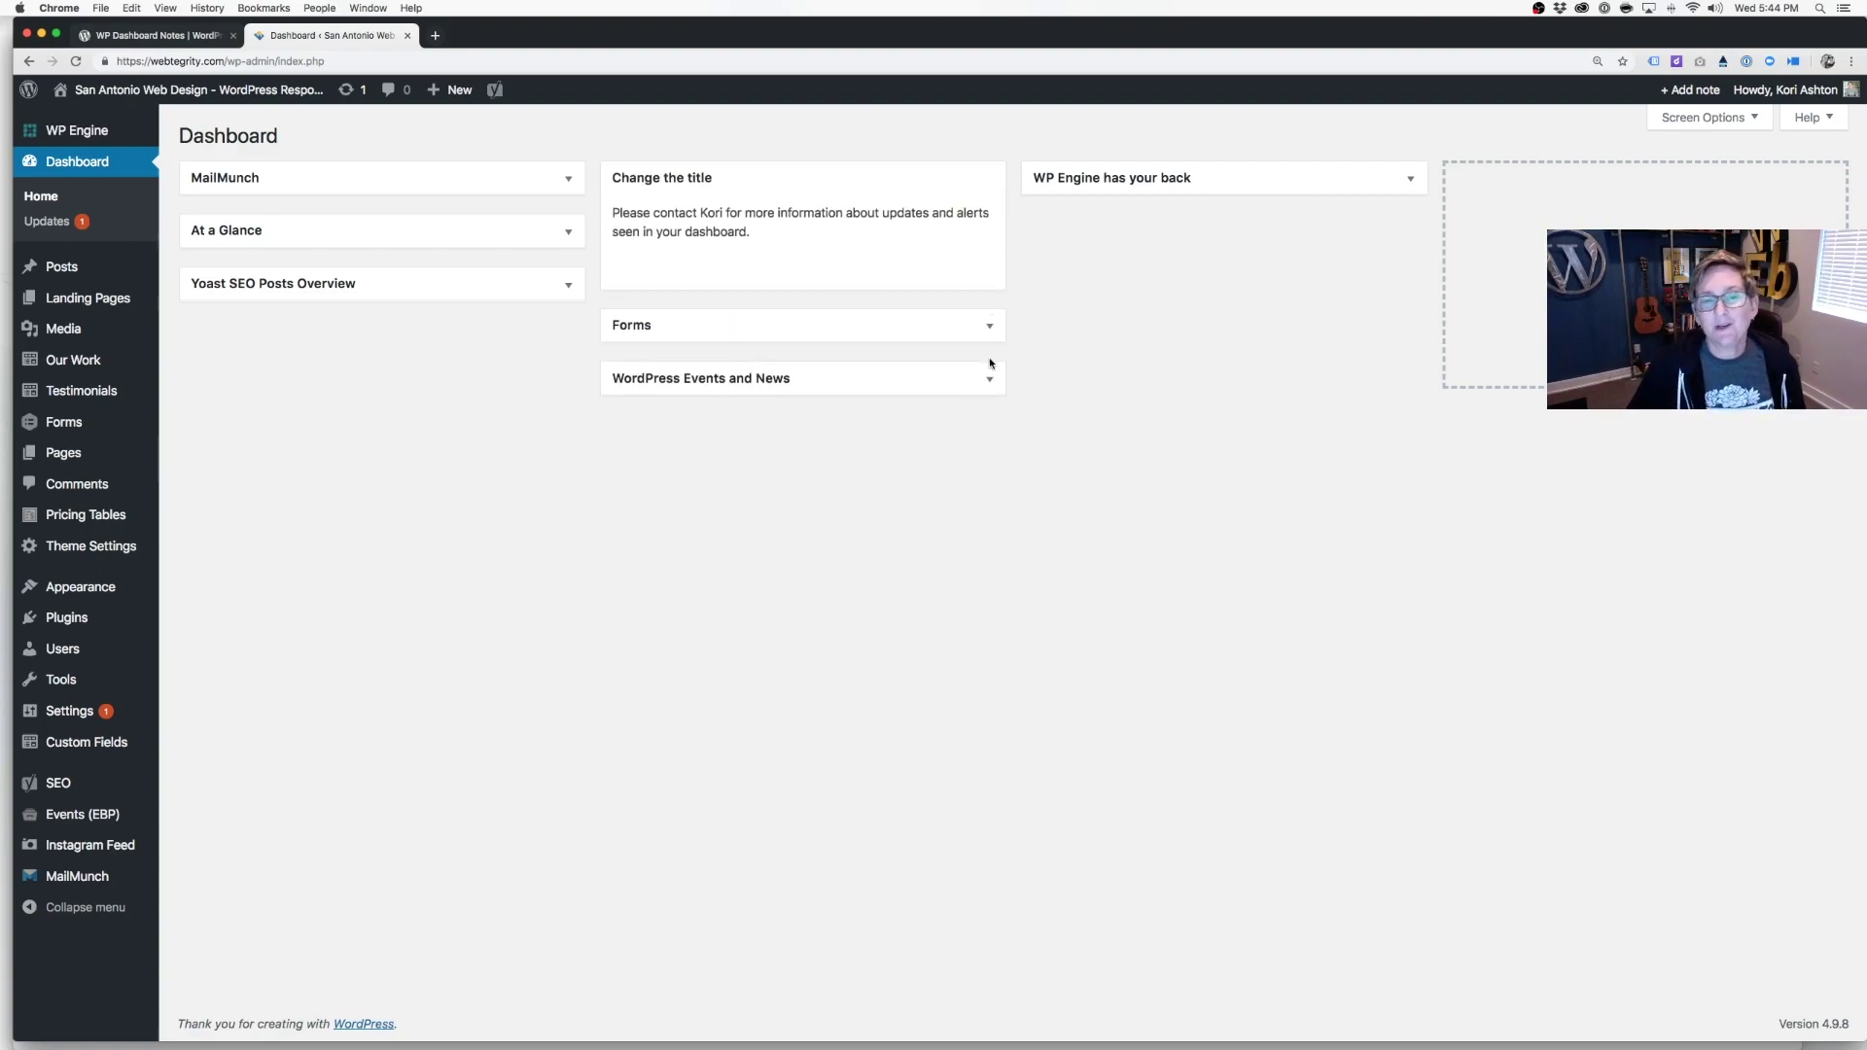
Colour the 'Change the title' note yellow and rename it 'Content Freeze 10-3 - 10-8'.
{"action": "mouse_move", "coordinate": [652, 279]}
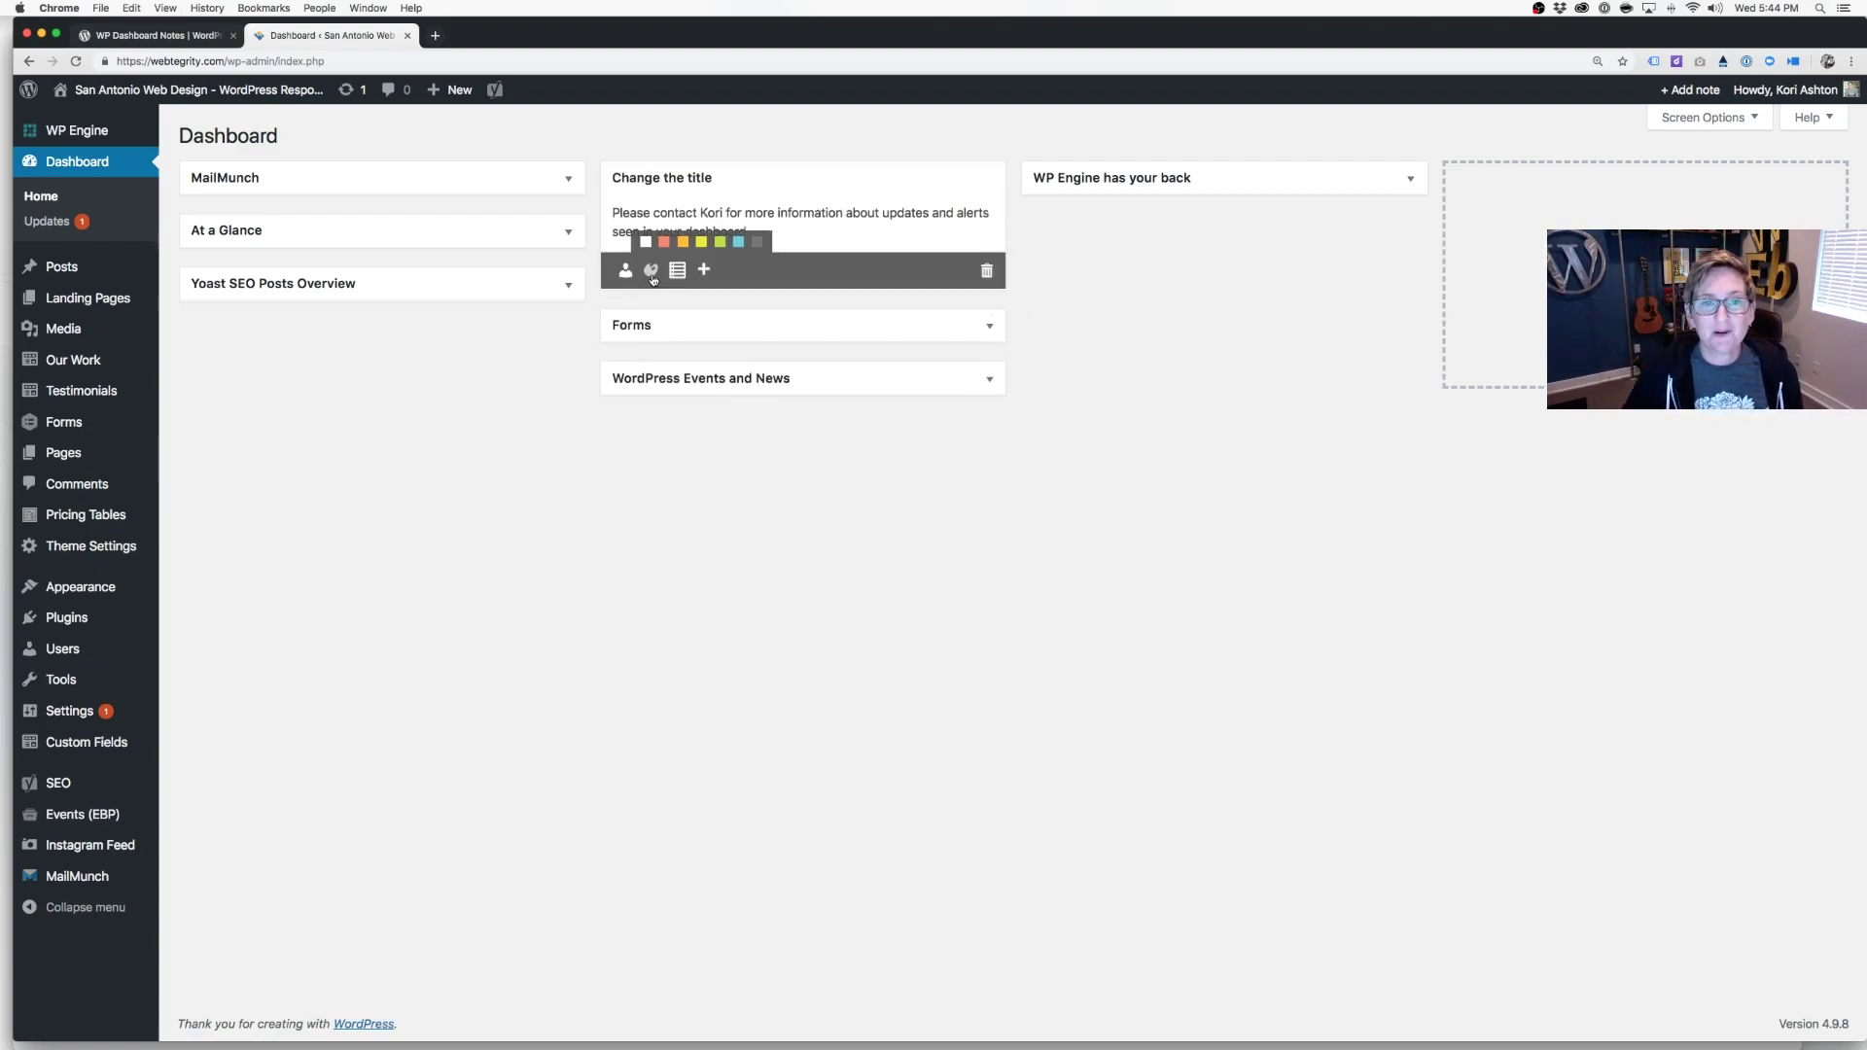
{"action": "left_click", "coordinate": [702, 242]}
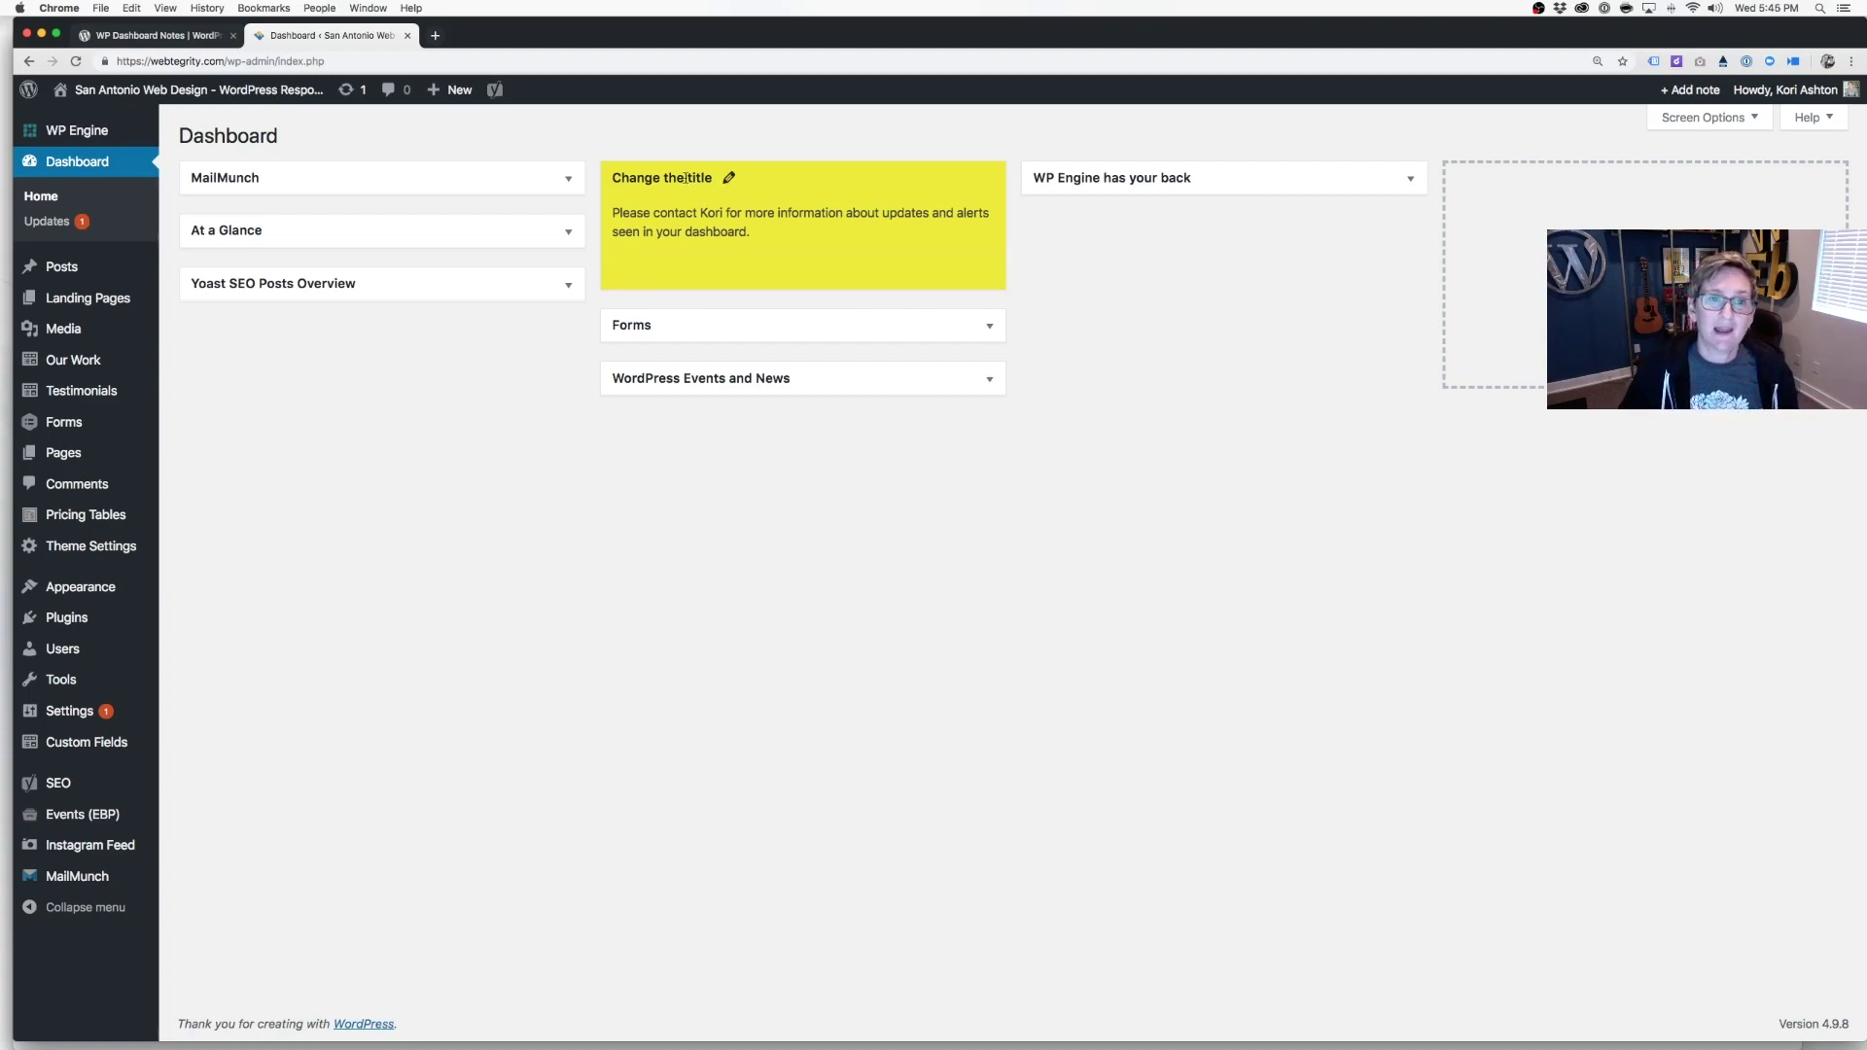
{"action": "left_click", "coordinate": [729, 181]}
{"action": "type", "text": "Conte"}
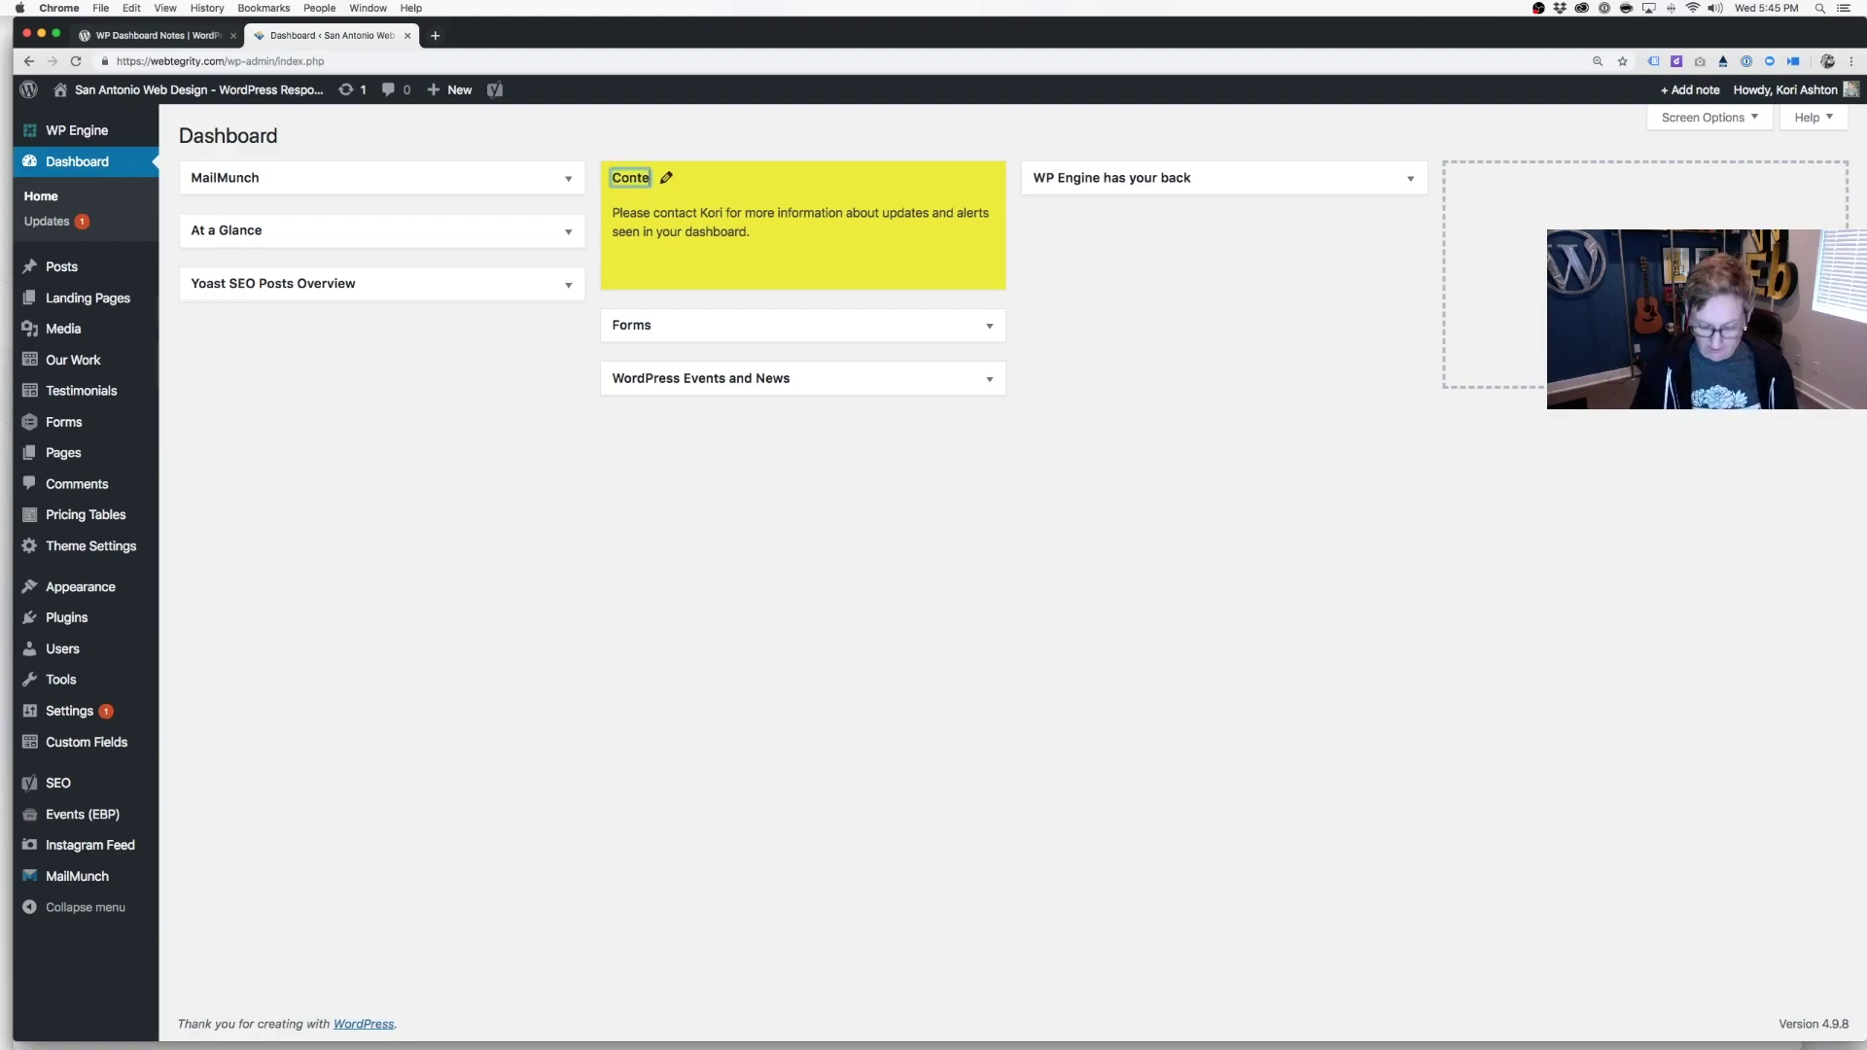
{"action": "type", "text": "nt Freeze"}
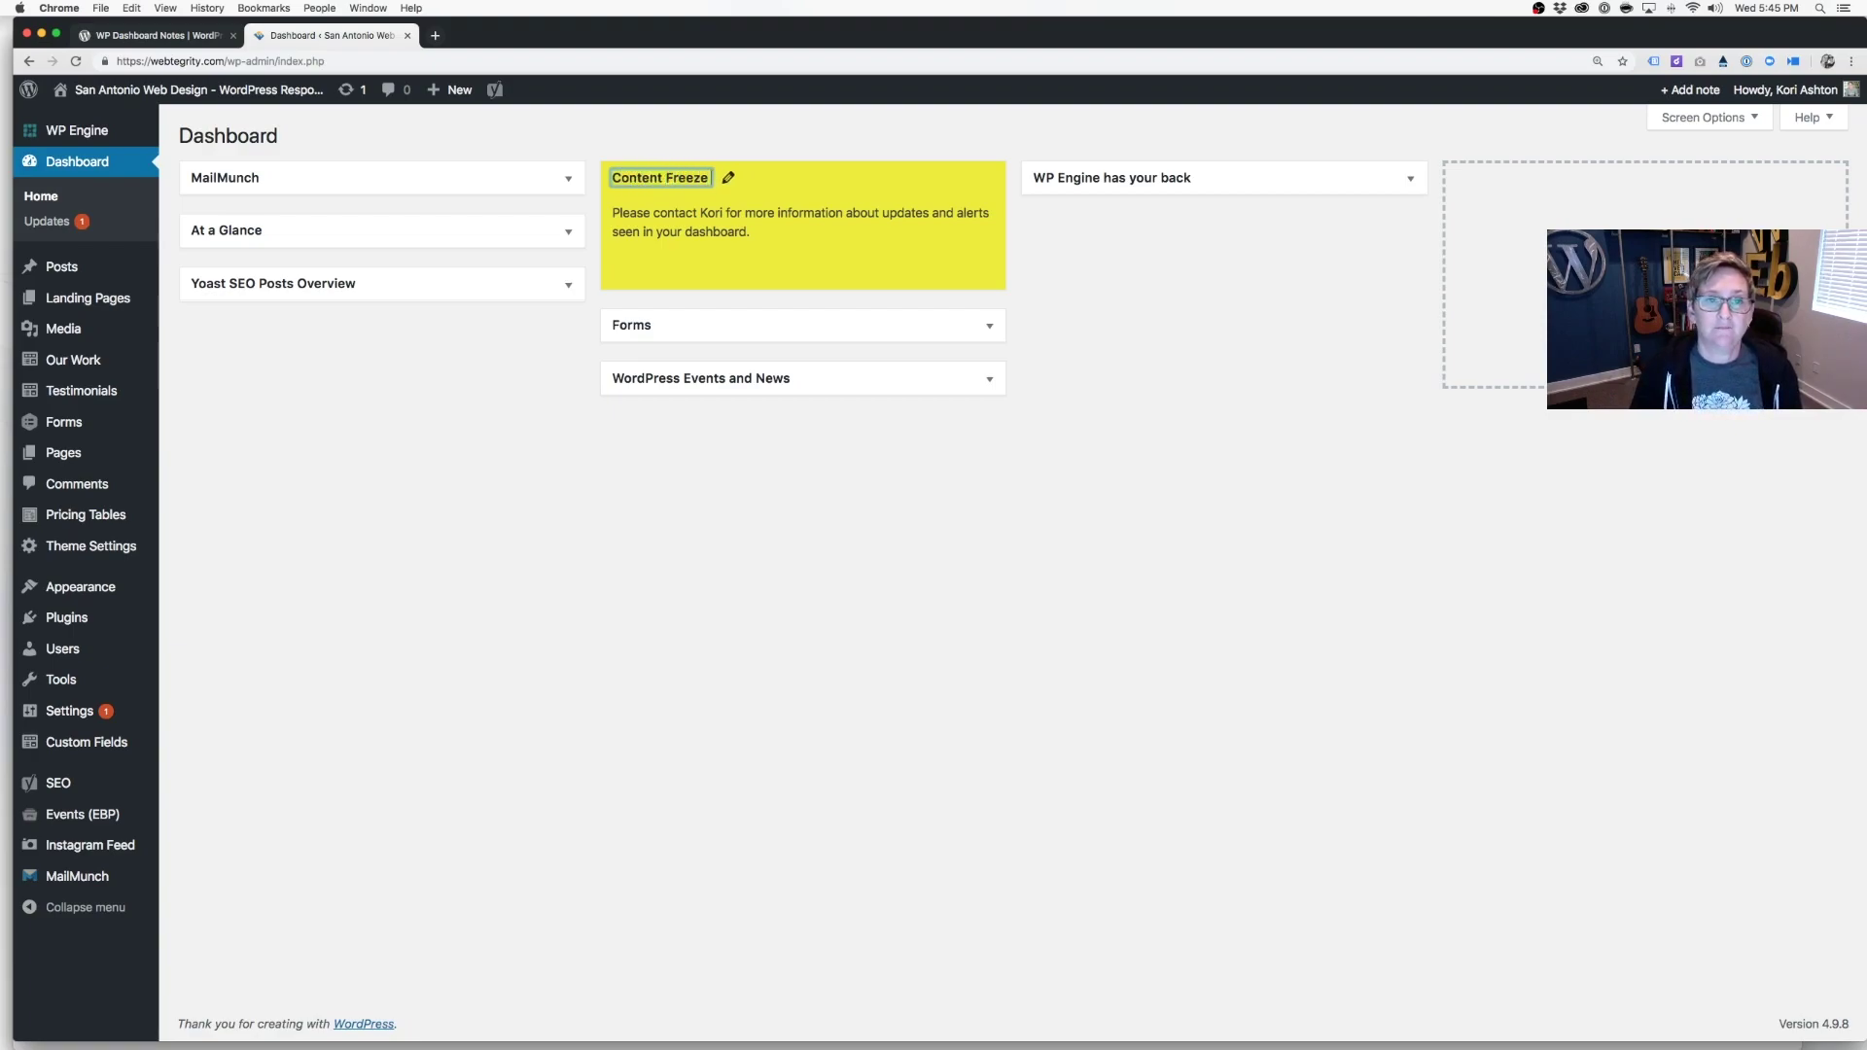
{"action": "type", "text": " 10"}
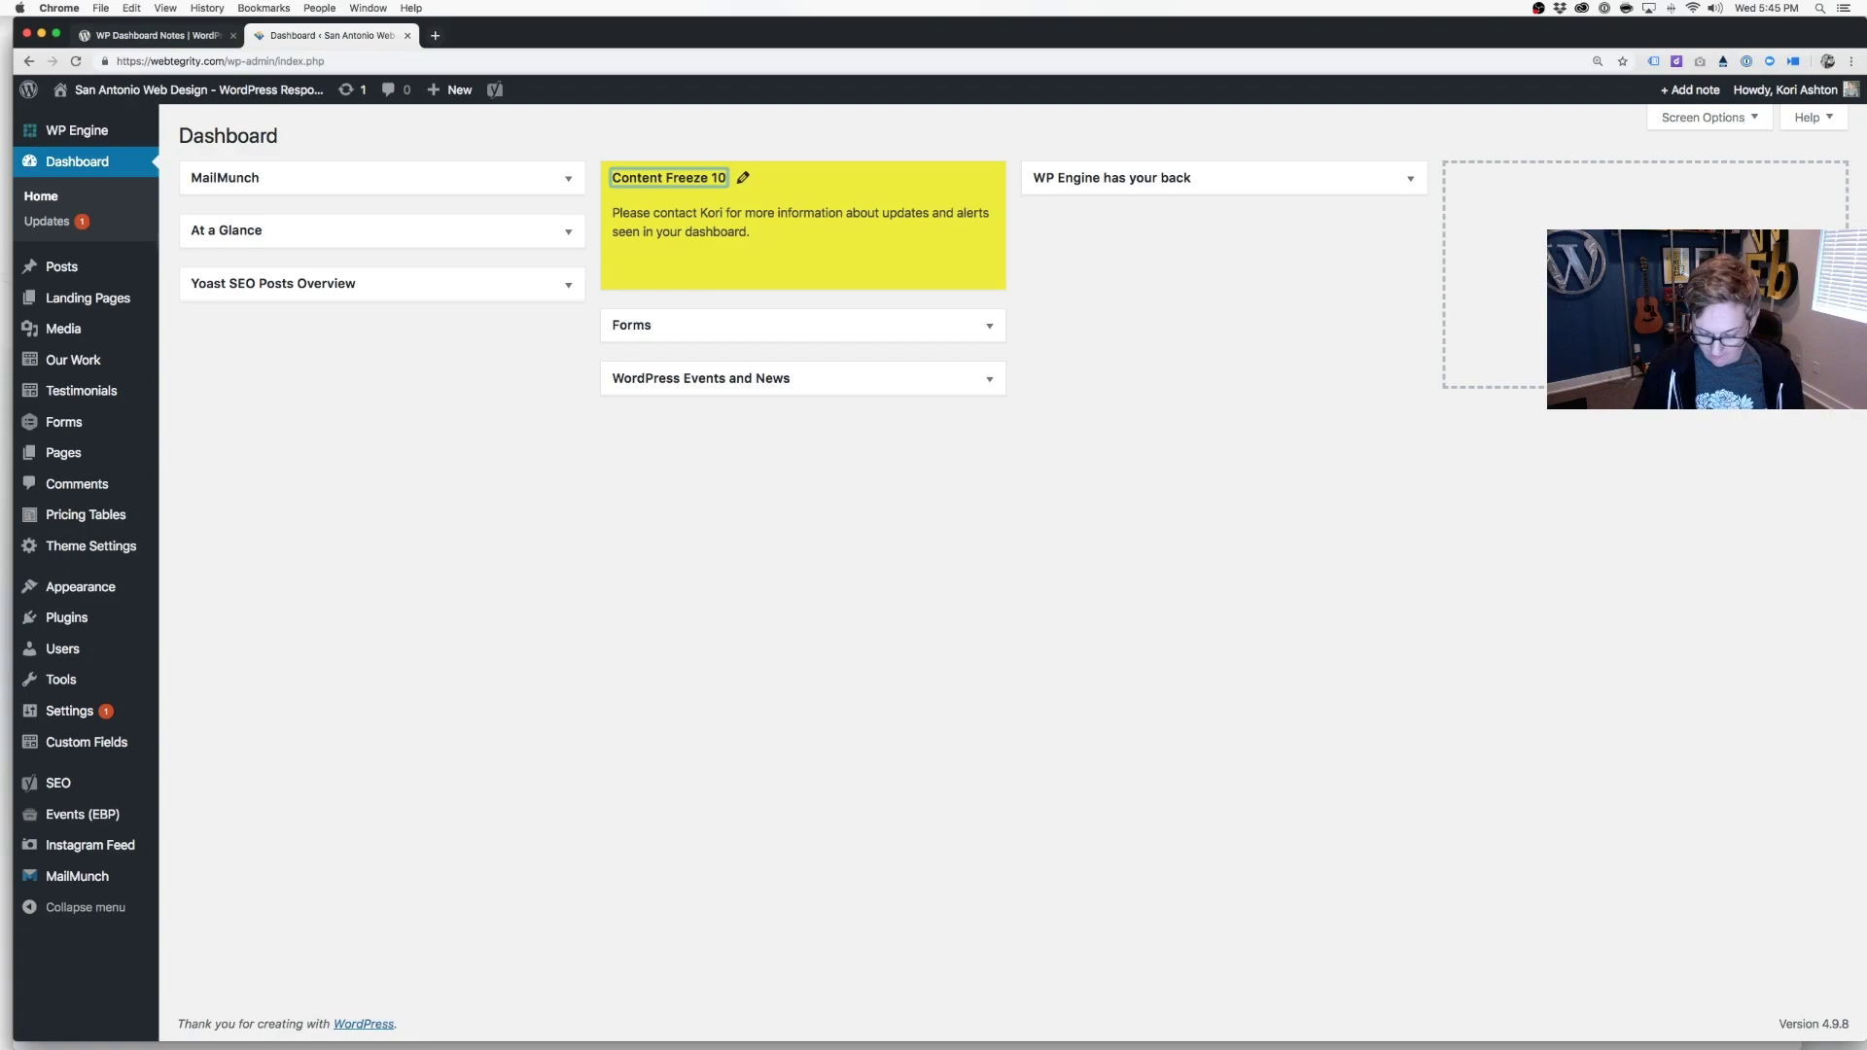
{"action": "type", "text": "-3 - 10"}
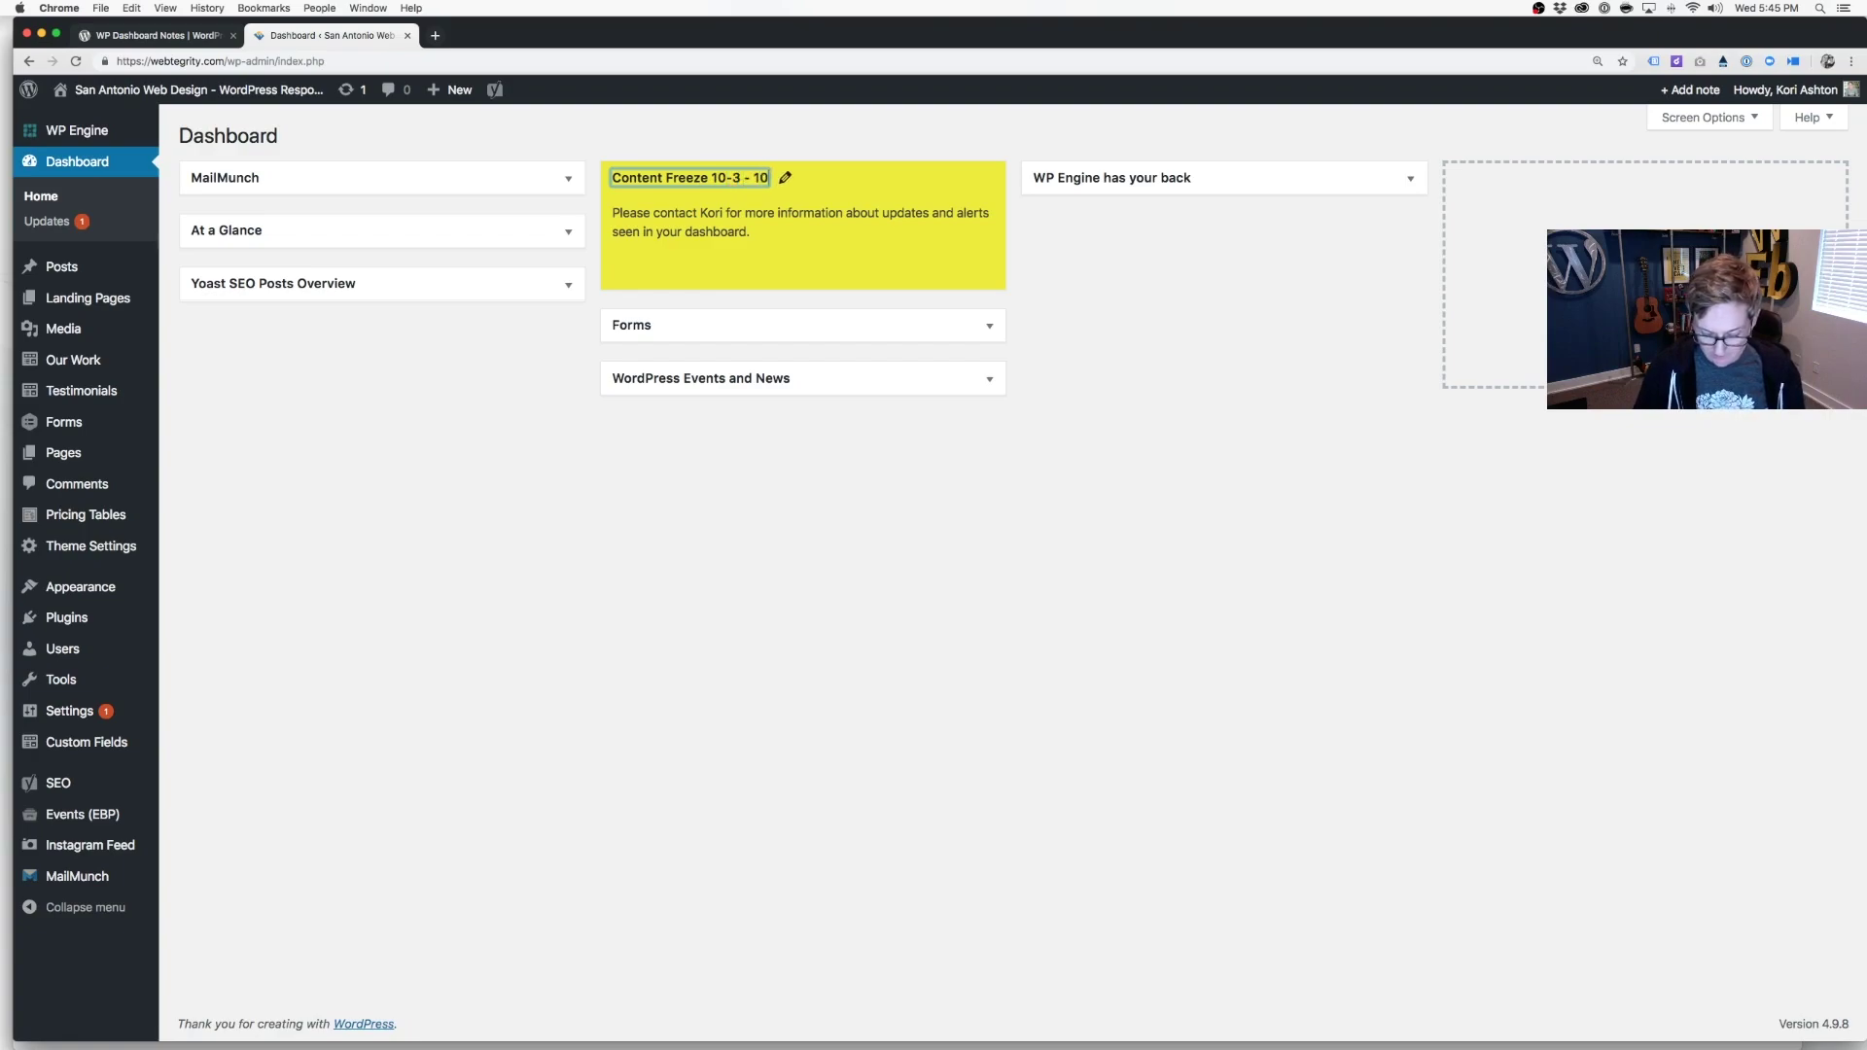
{"action": "type", "text": "-"}
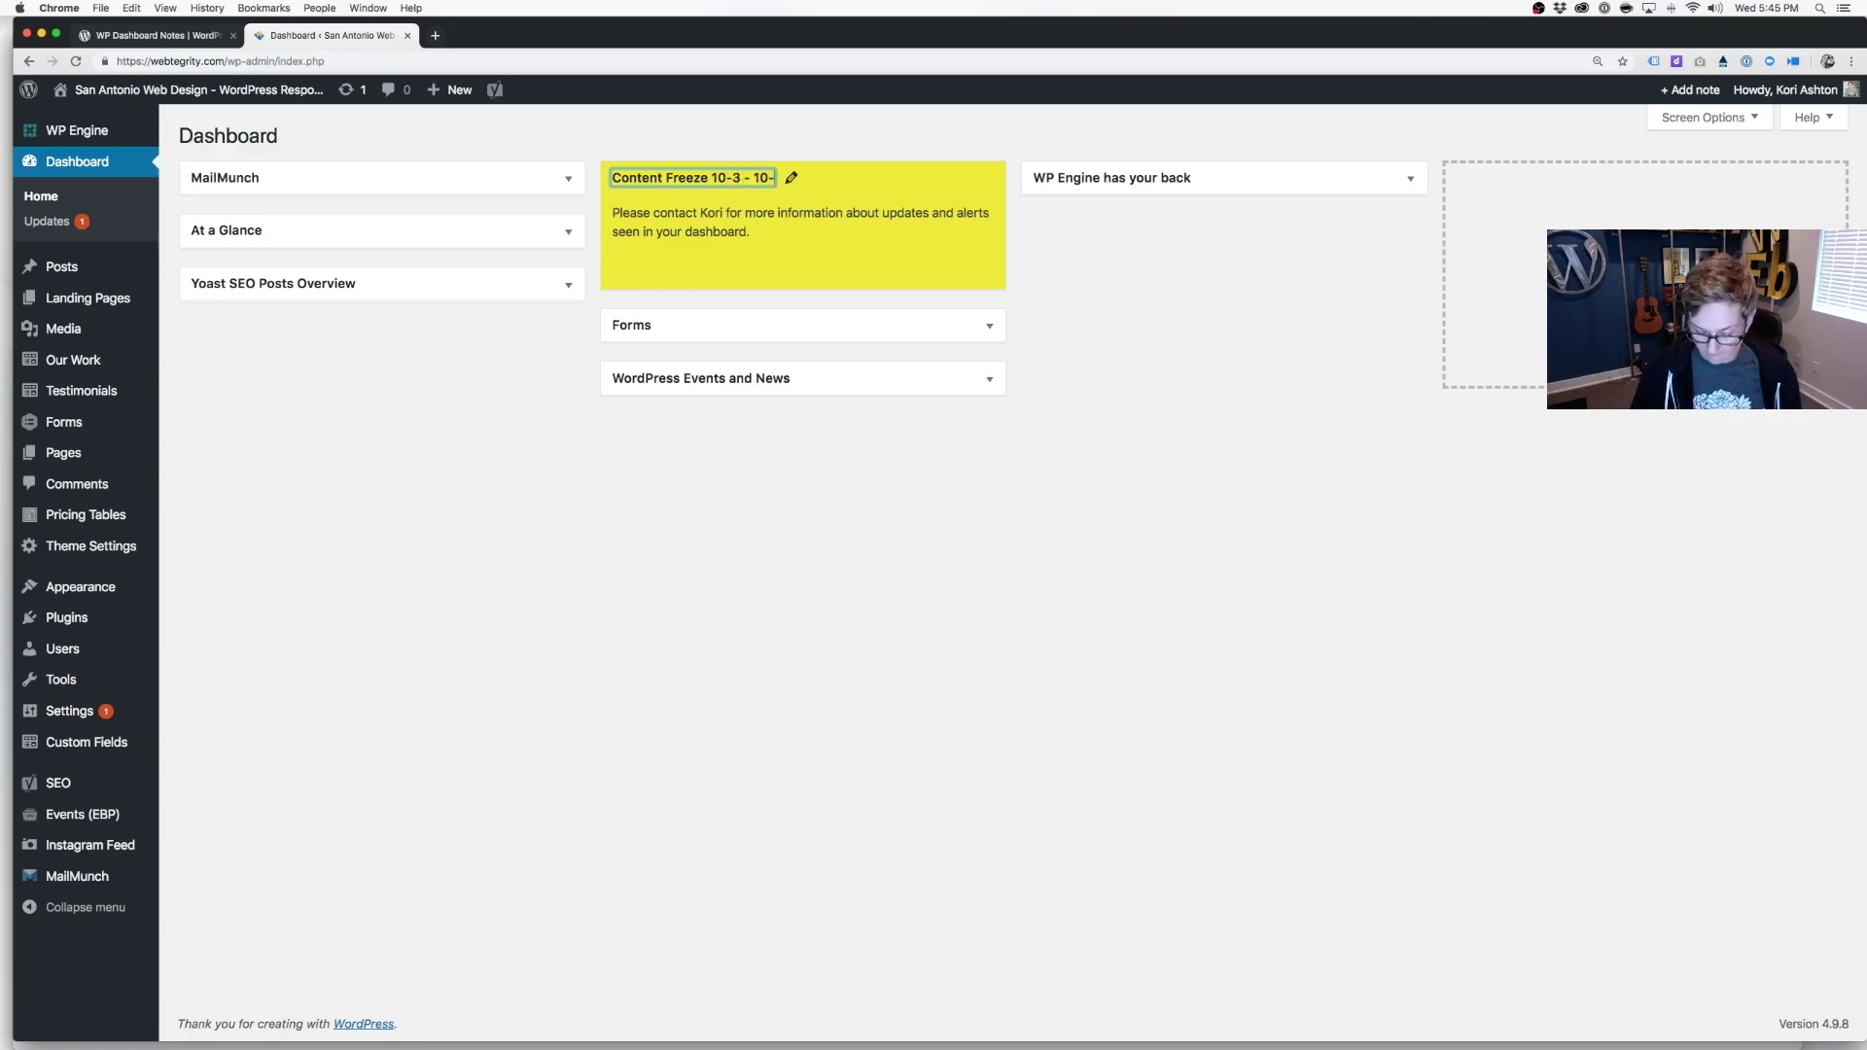
{"action": "type", "text": "8"}
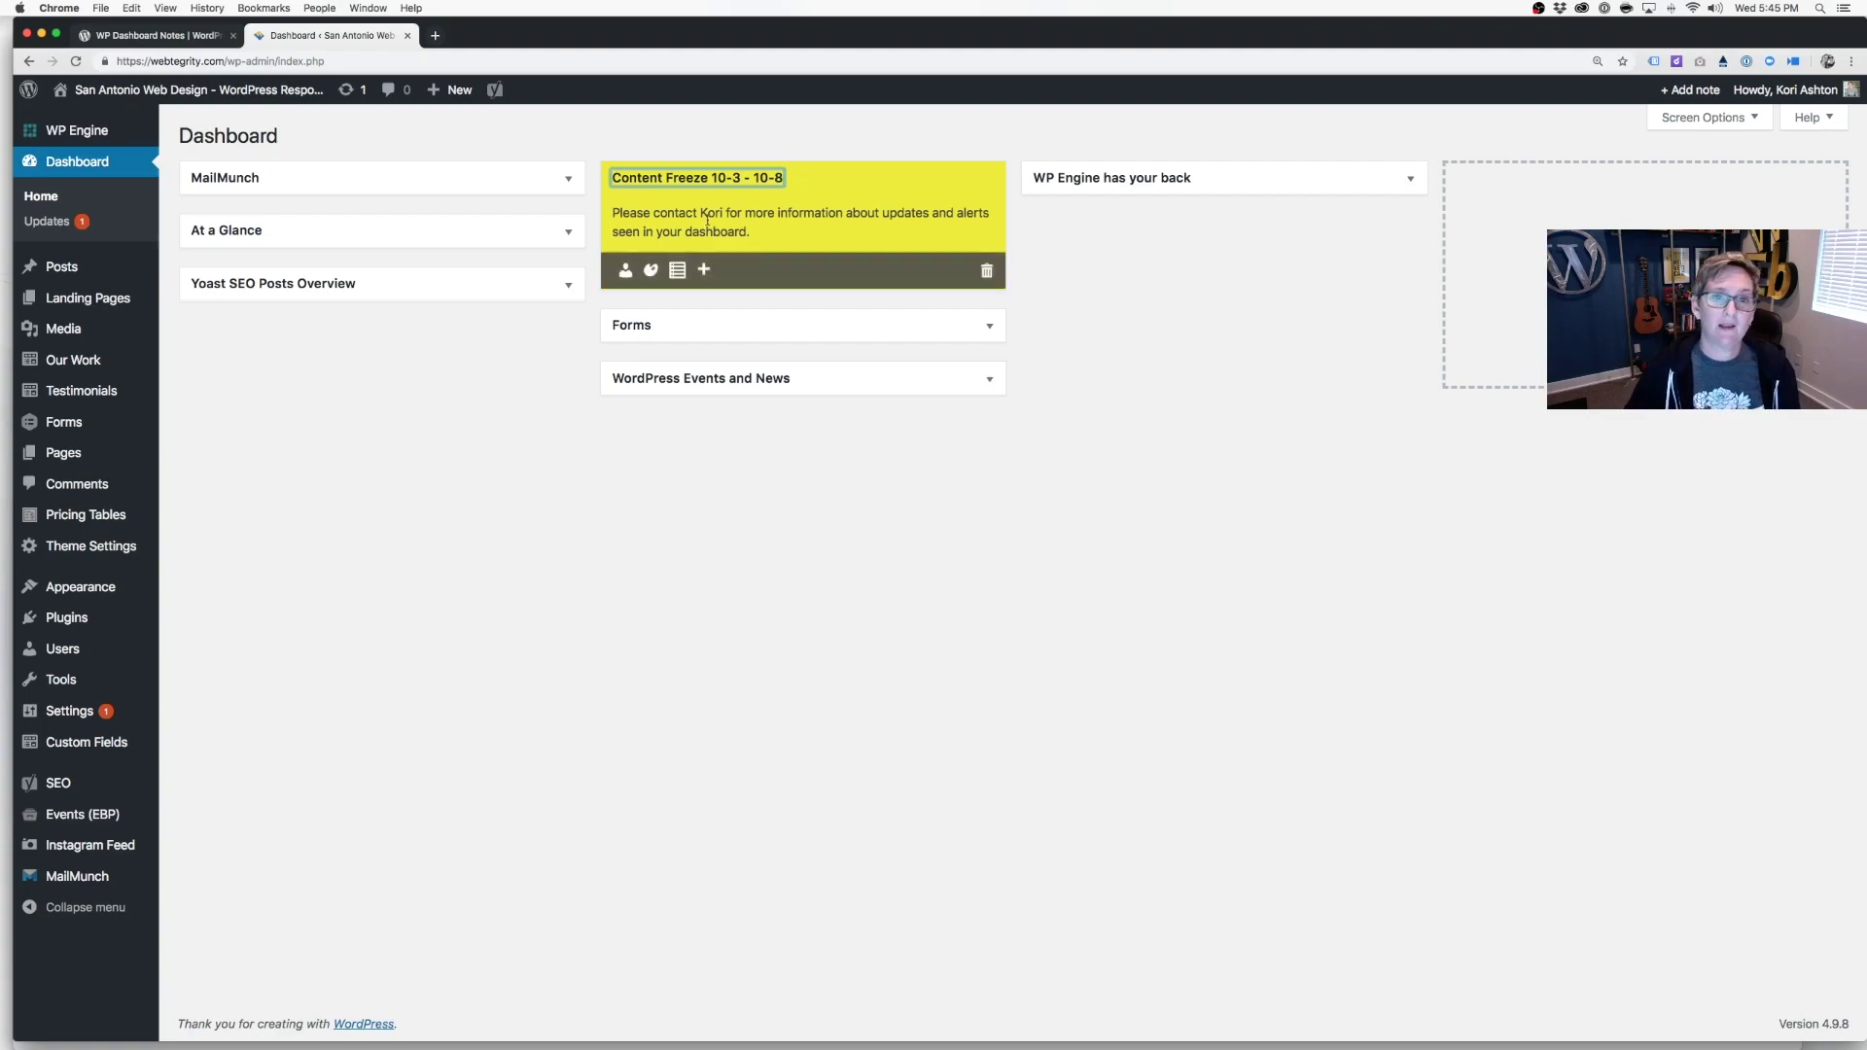
{"action": "key", "text": "Return"}
Replace the note's body with 'Please do not add or edit content' and save it.
{"action": "triple_click", "coordinate": [707, 218]}
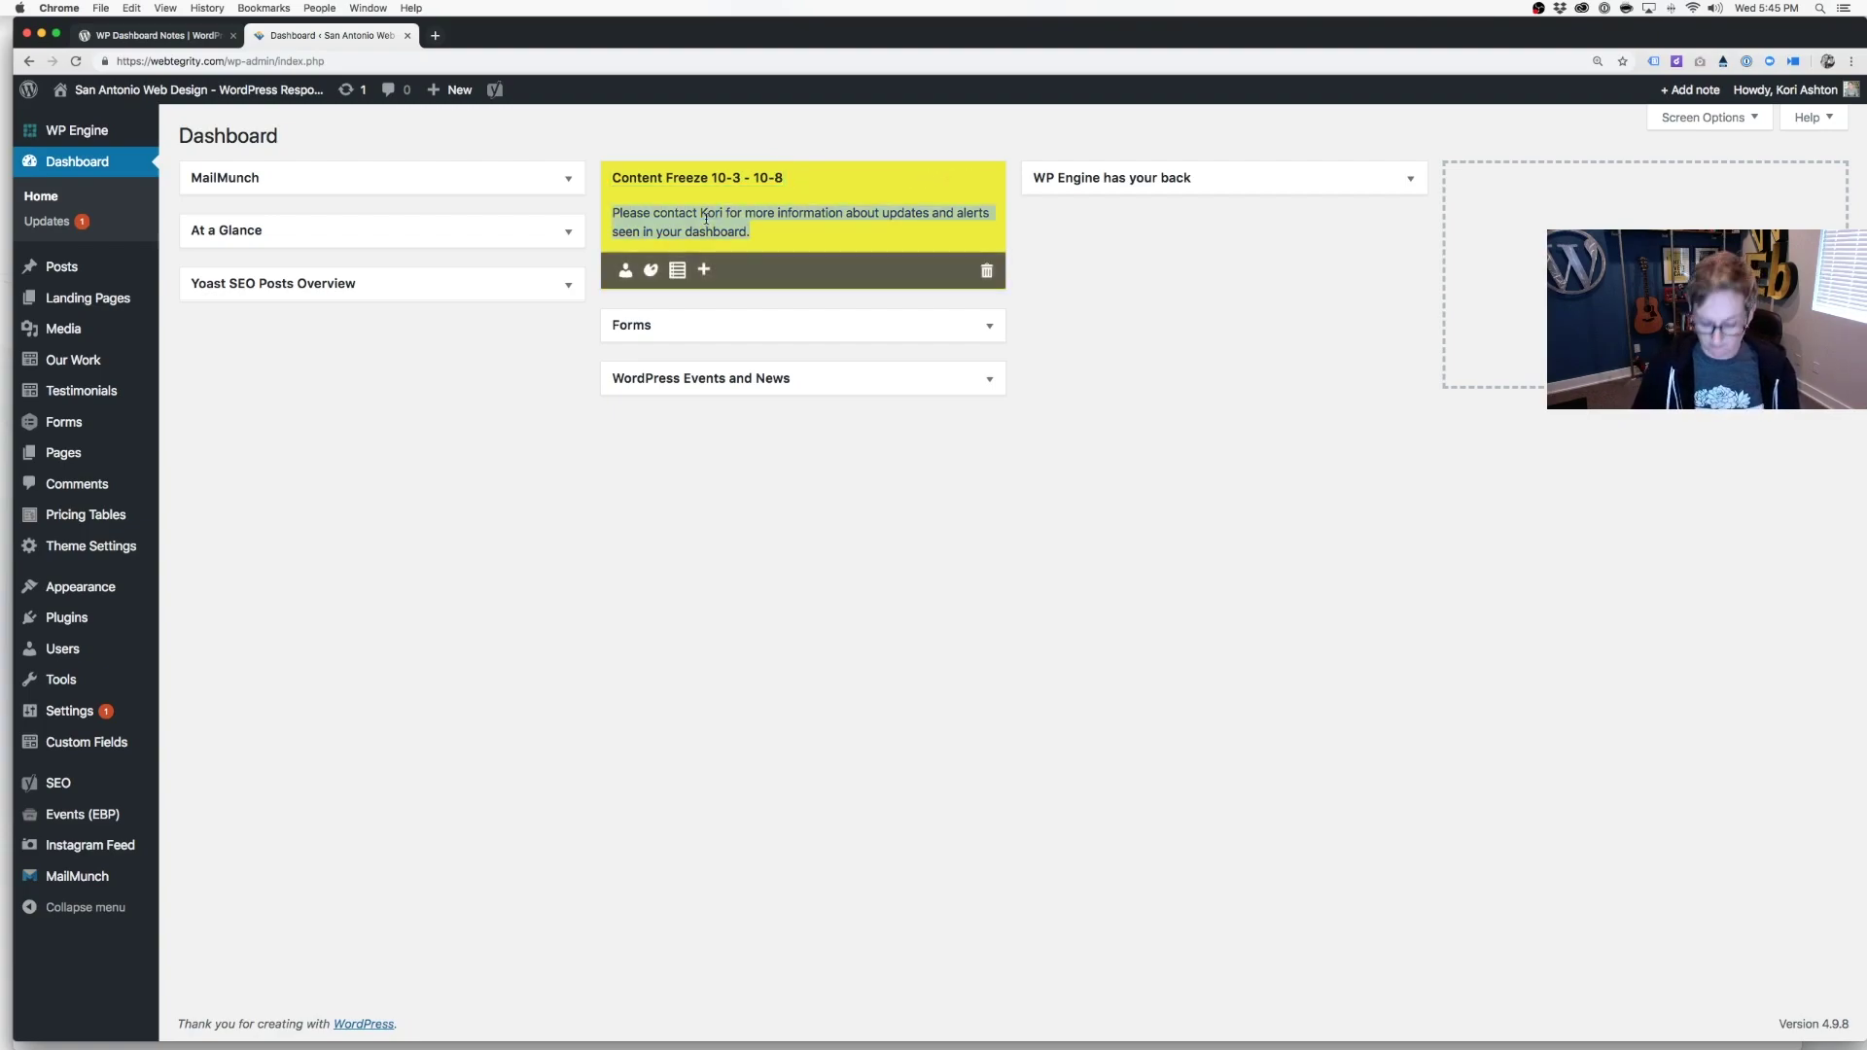
{"action": "type", "text": "Please do not add or edit content"}
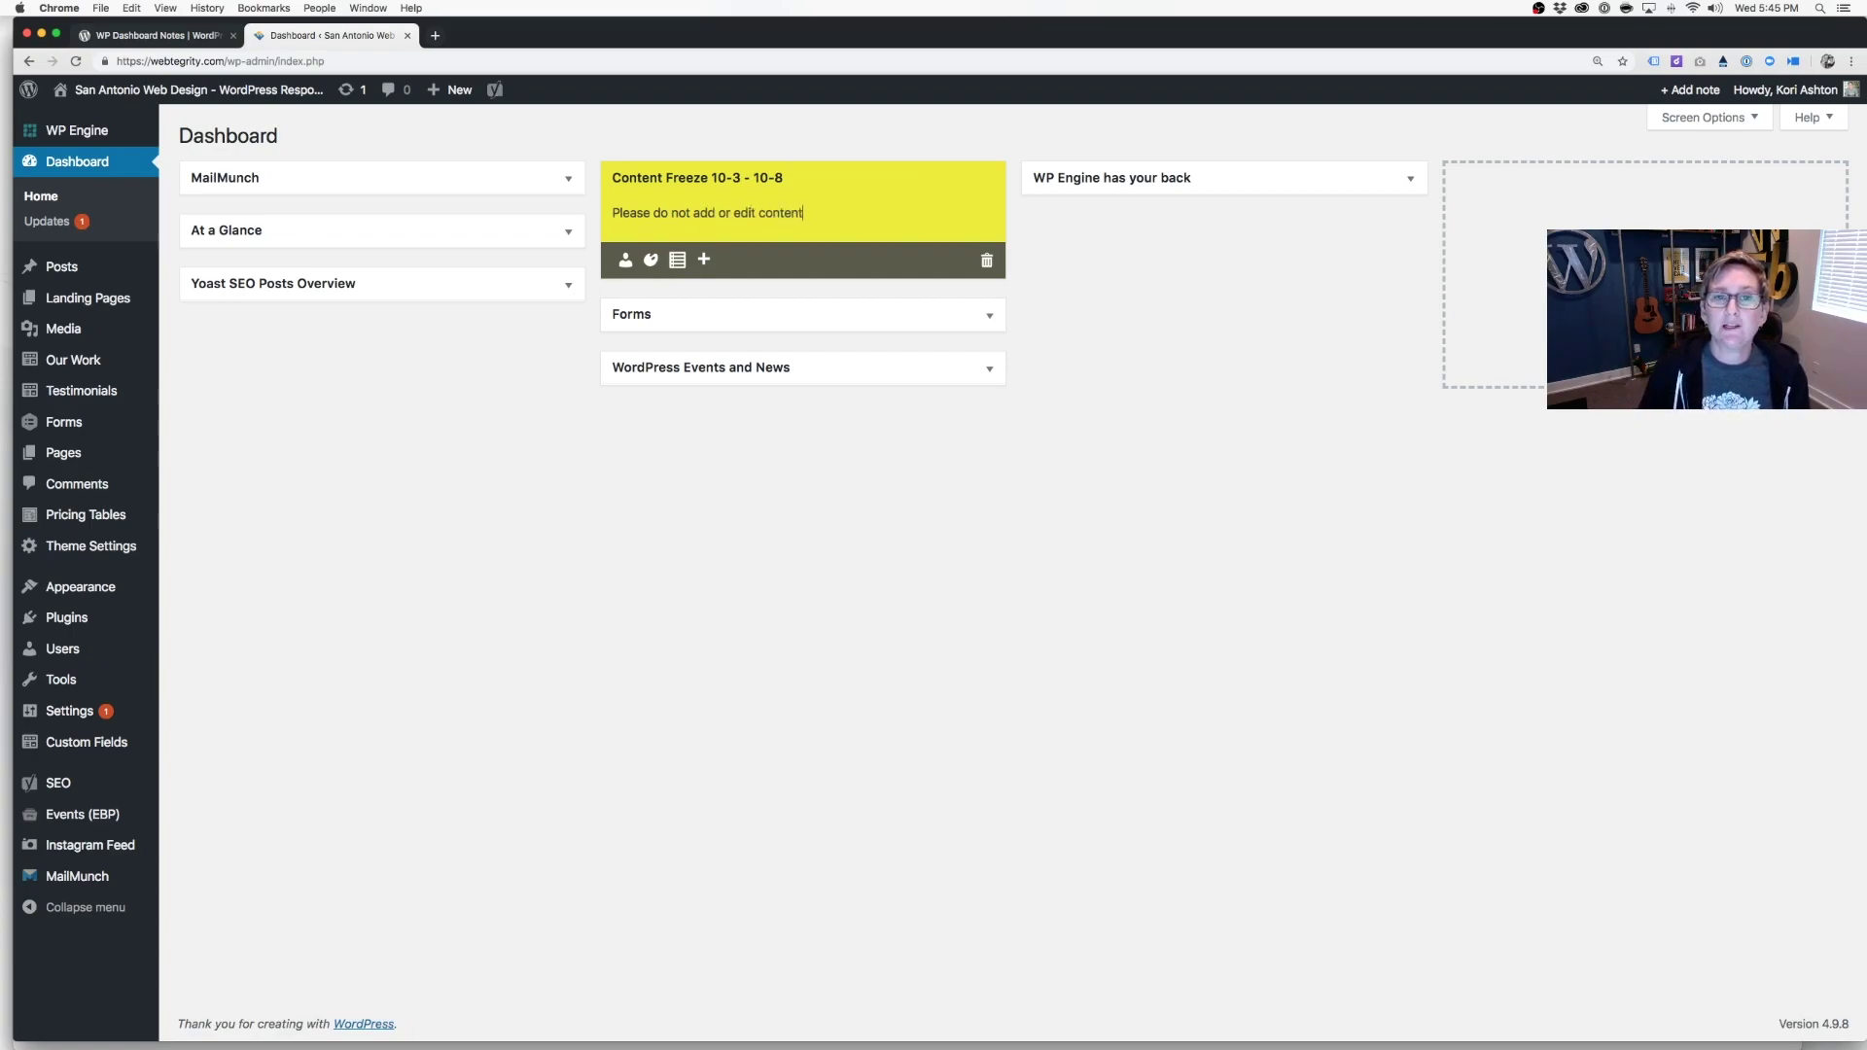
{"action": "left_click", "coordinate": [1022, 252]}
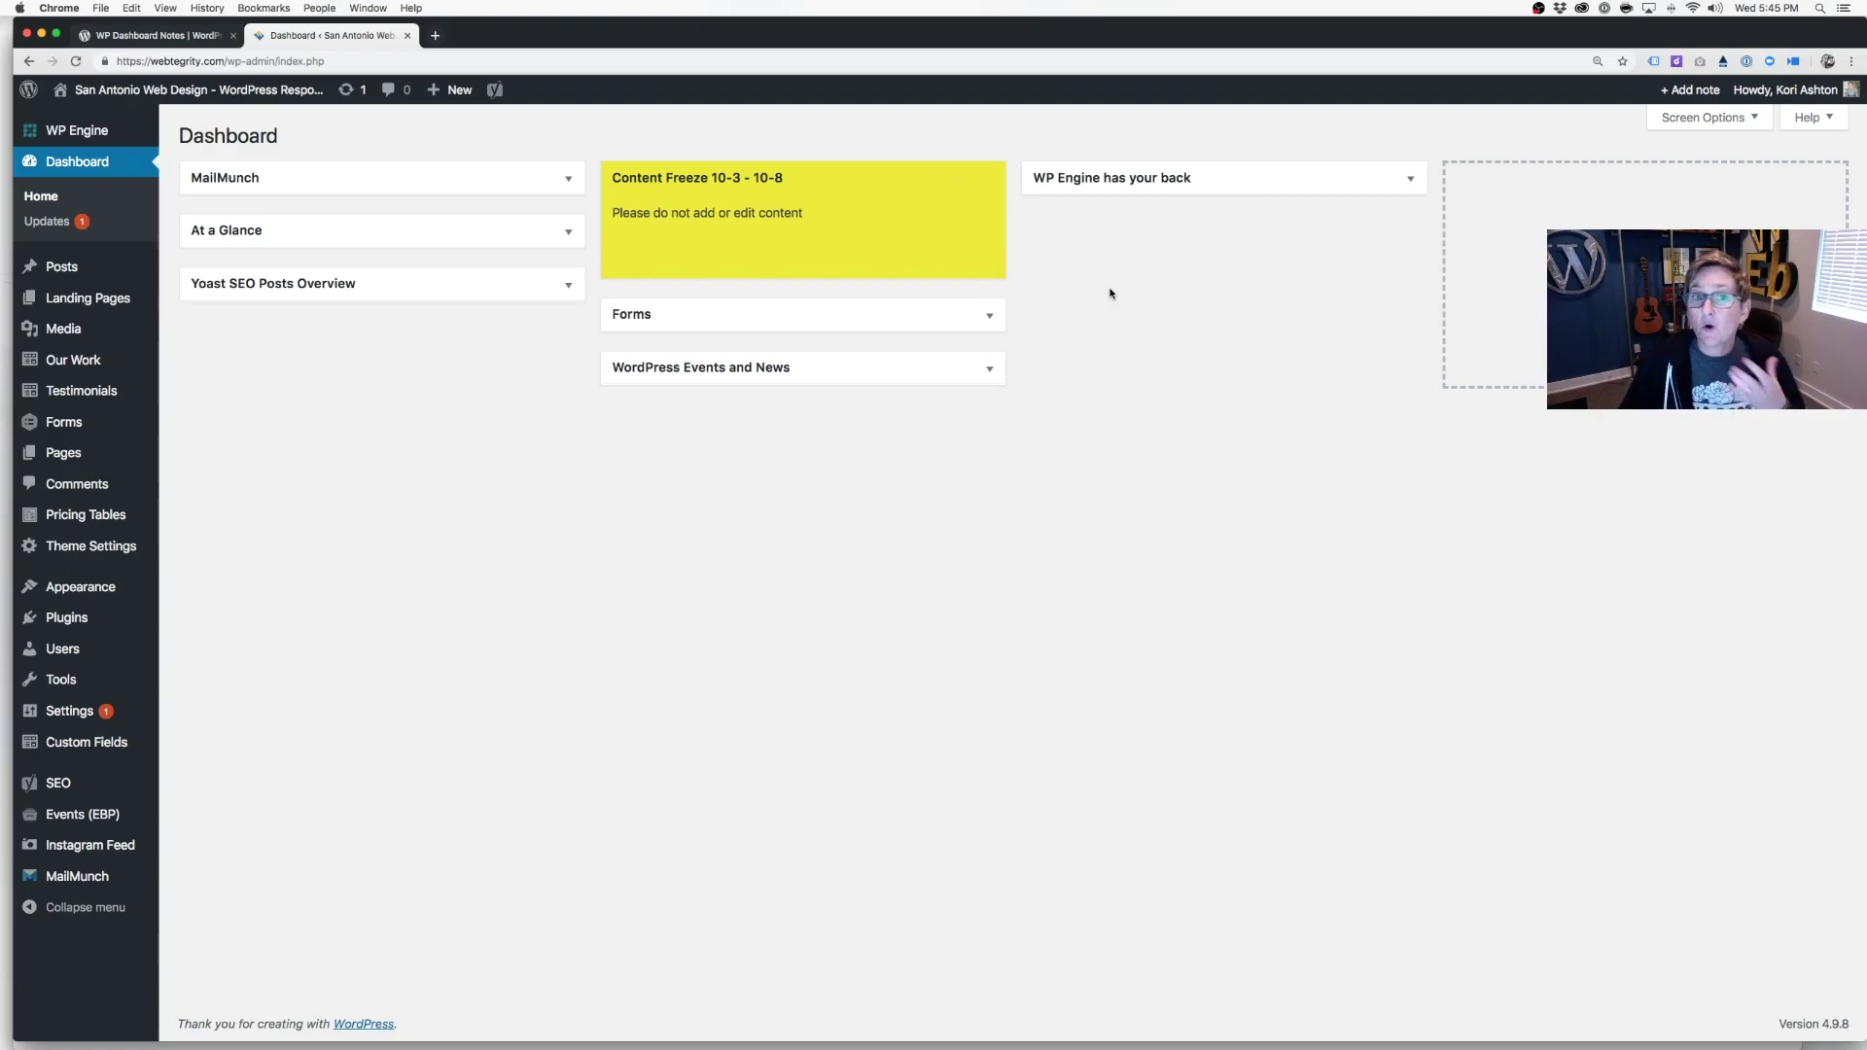
{"action": "mouse_move", "coordinate": [768, 215]}
{"action": "left_click_drag", "start_coordinate": [766, 214], "coordinate": [613, 213]}
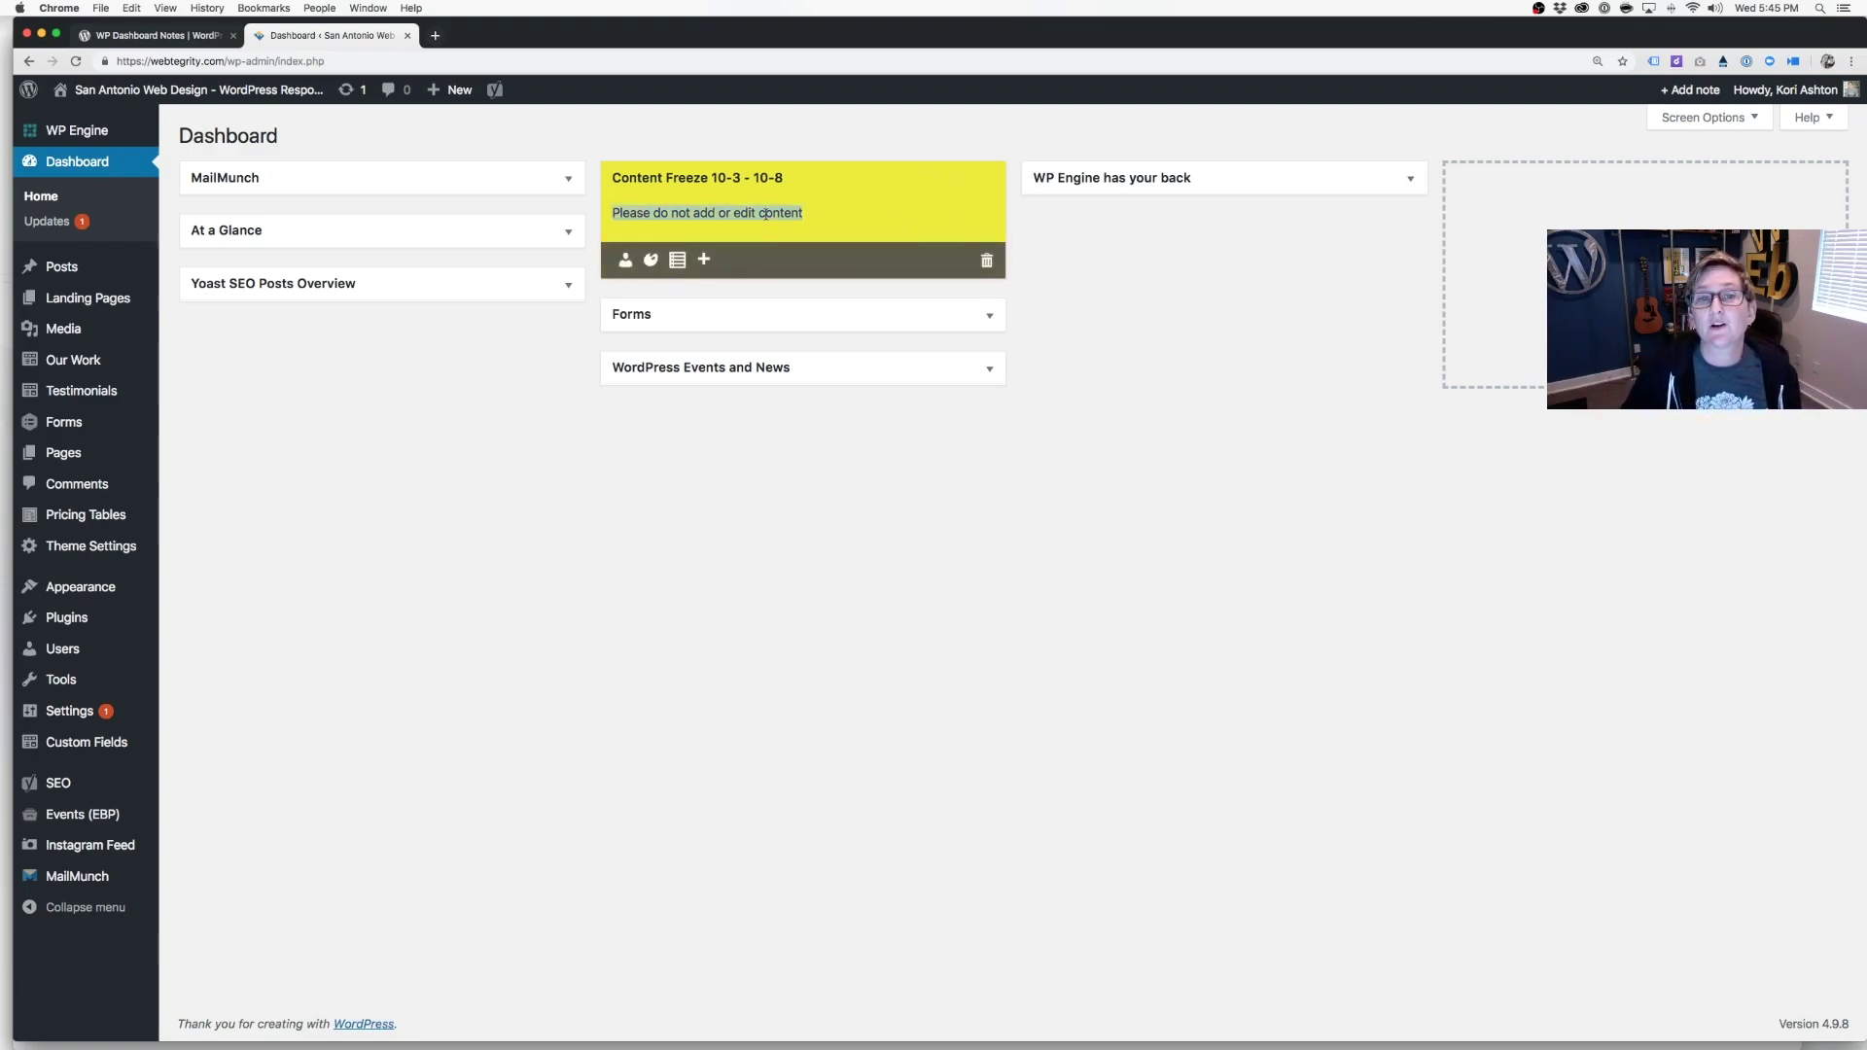
{"action": "left_click", "coordinate": [1096, 230]}
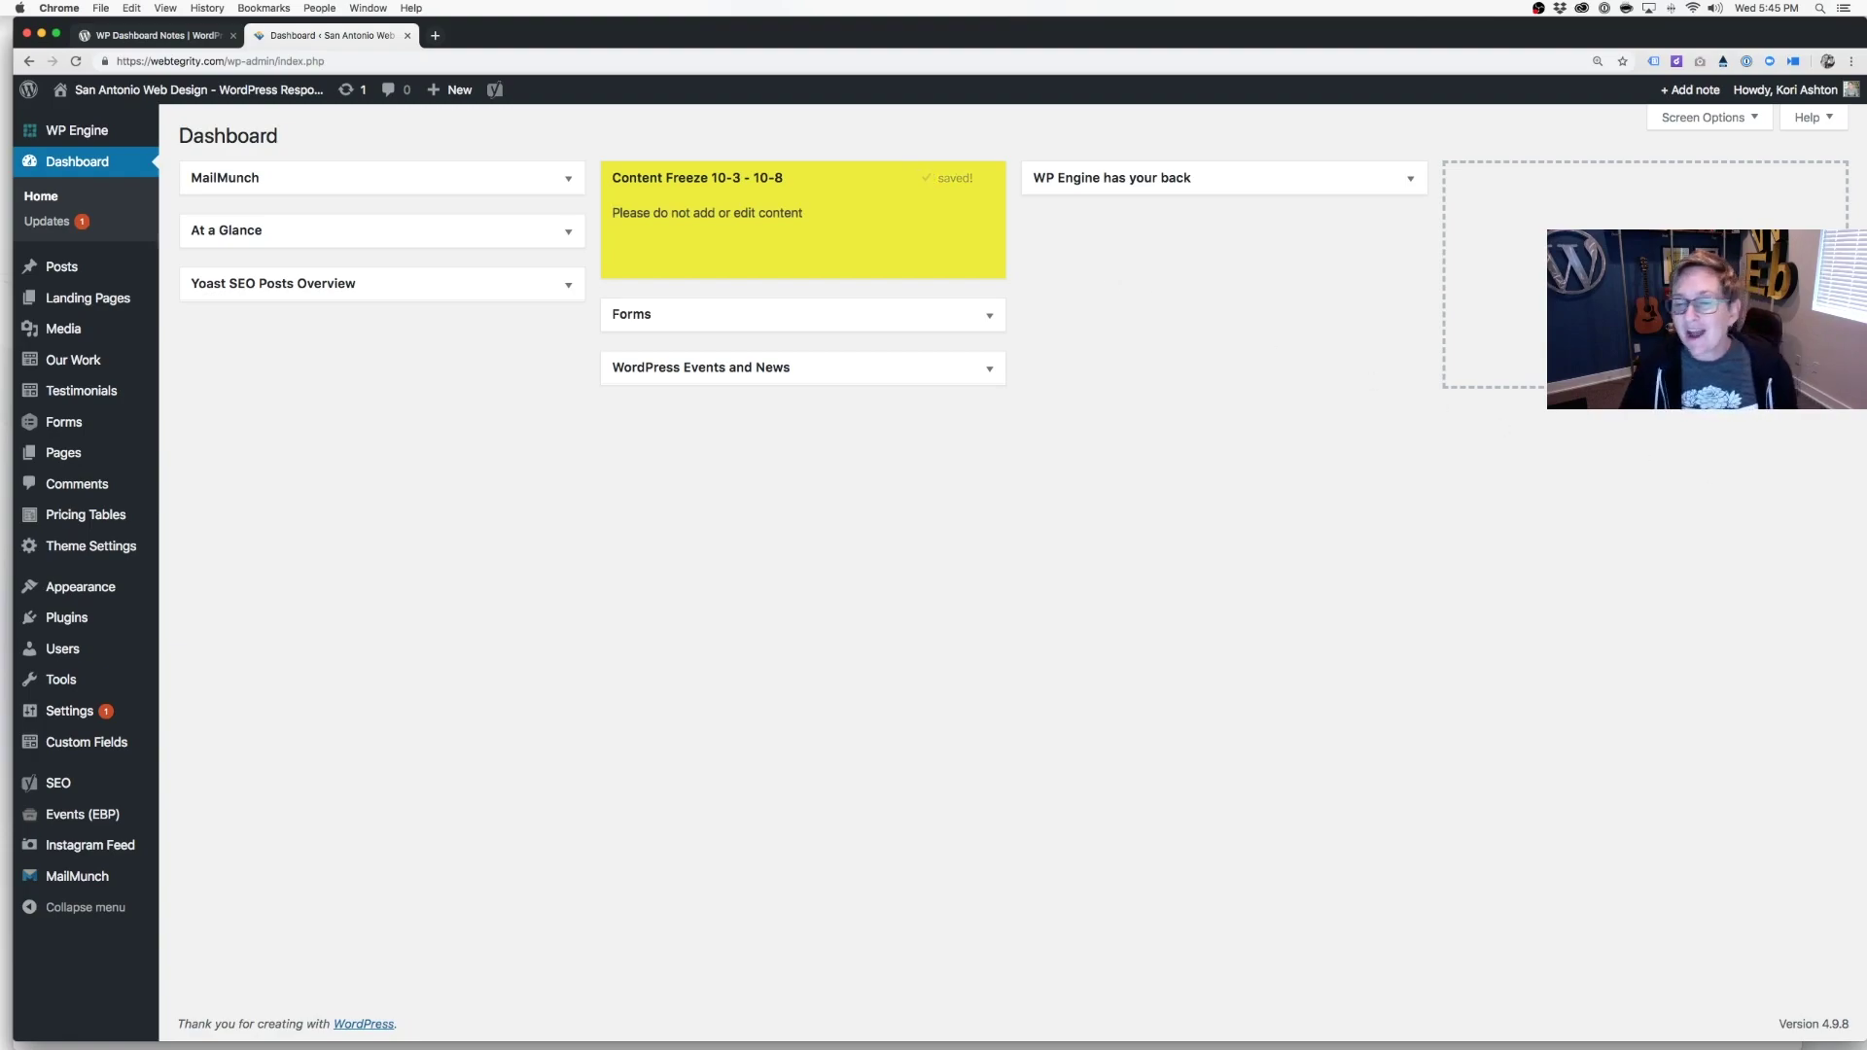